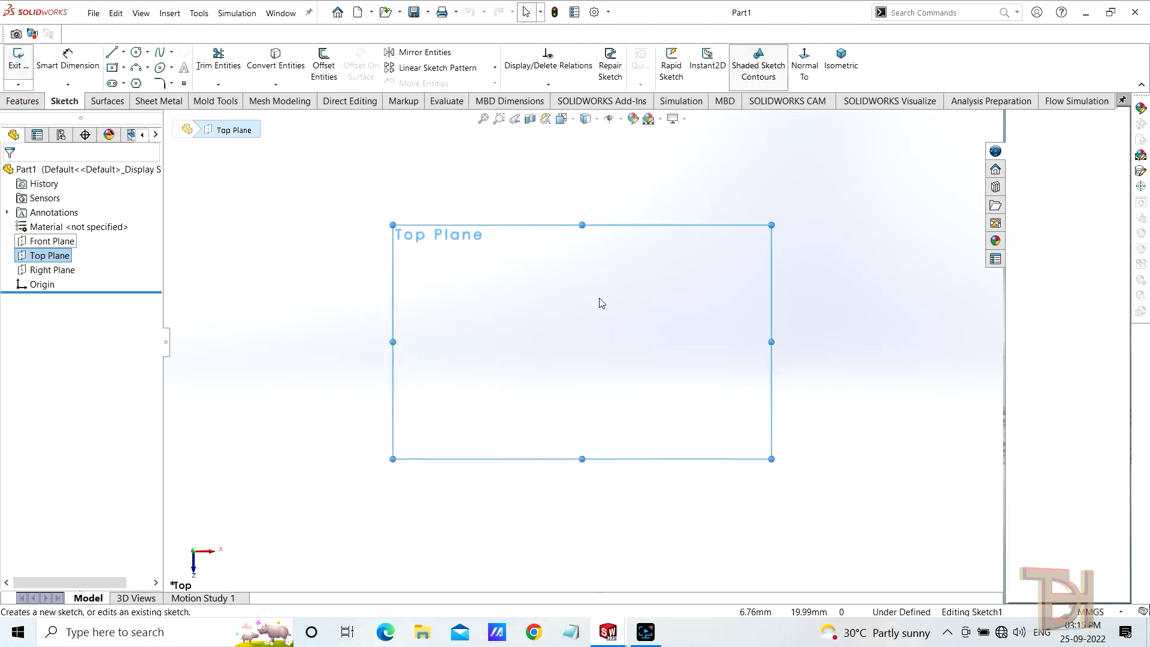
- Sketch a three-sided inscribed-circle polygon centred on the origin, with sides about 132 mm long
left_click(137, 83)
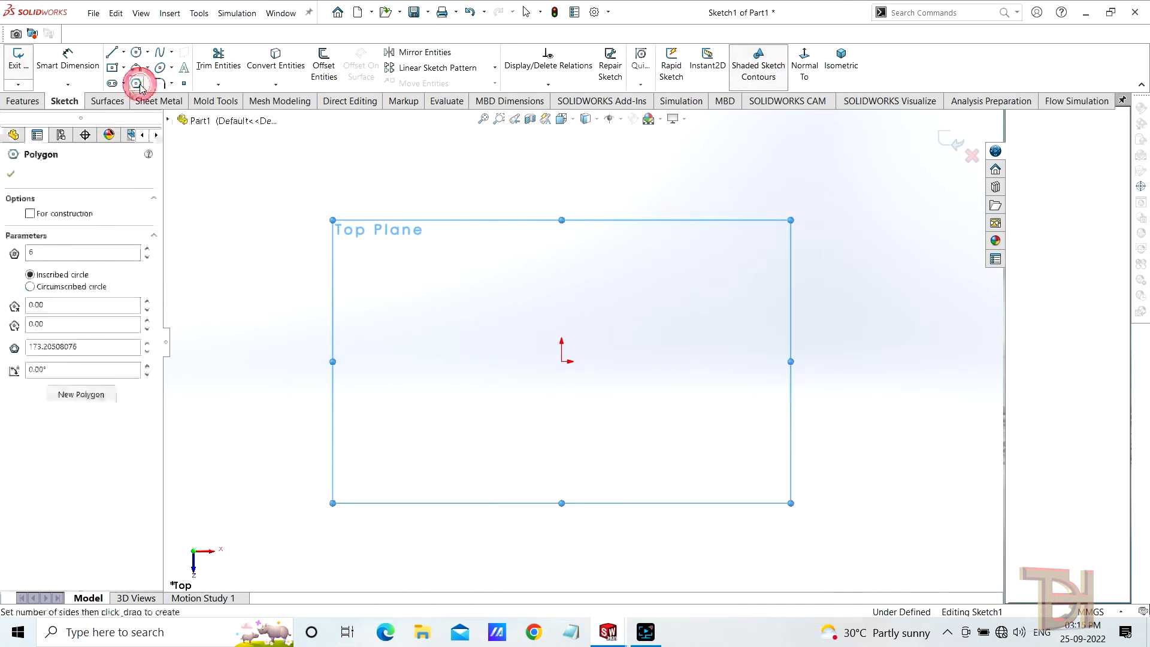
double_click(45, 256)
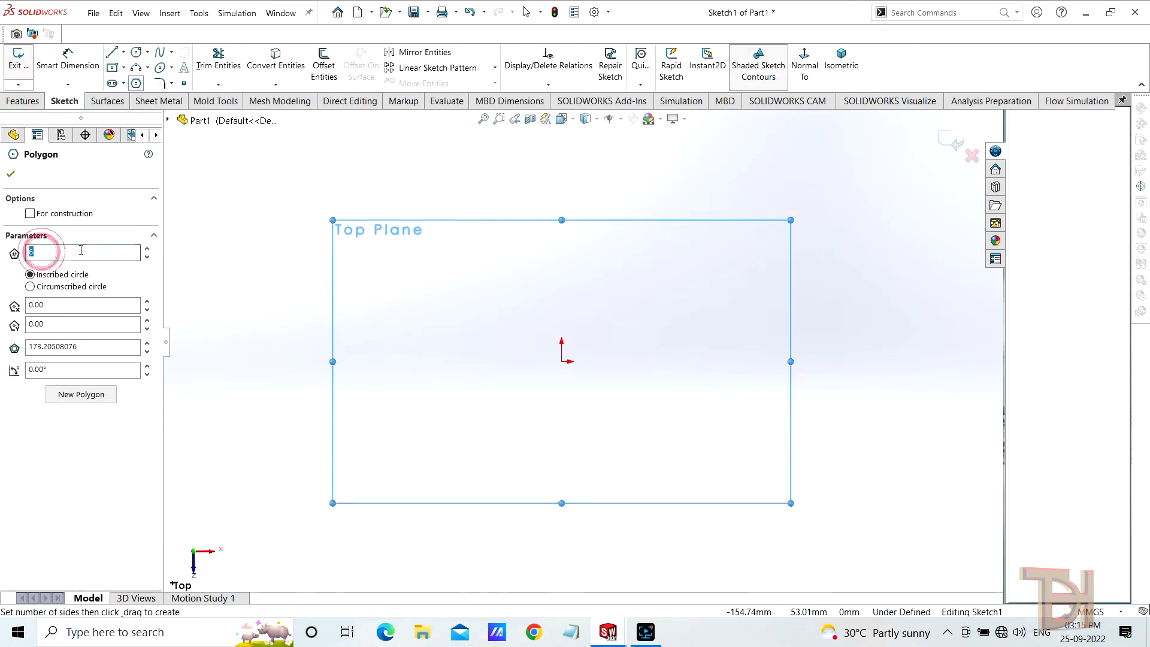
left_click(147, 258)
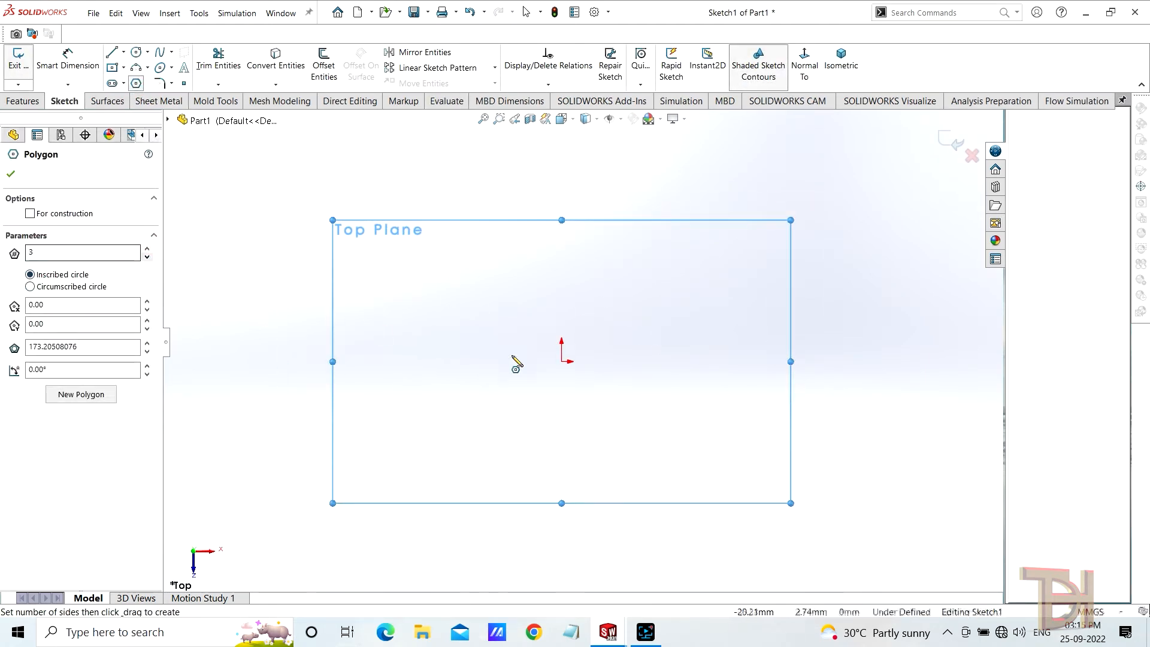
left_click(561, 361)
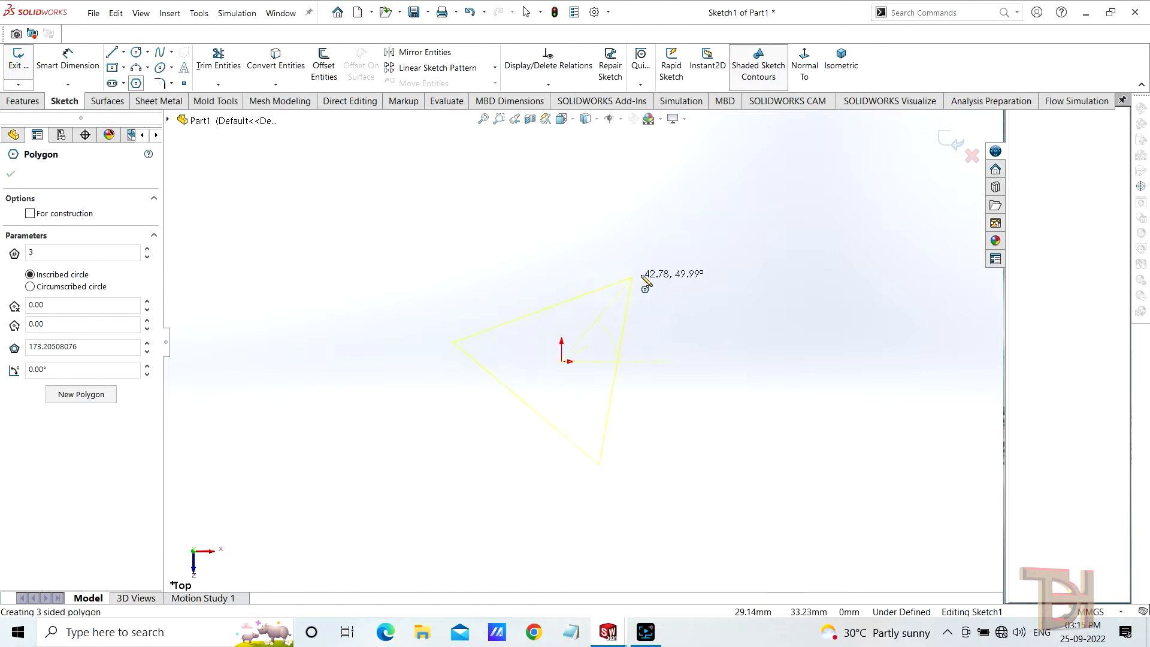
left_click(729, 259)
right_click(755, 278)
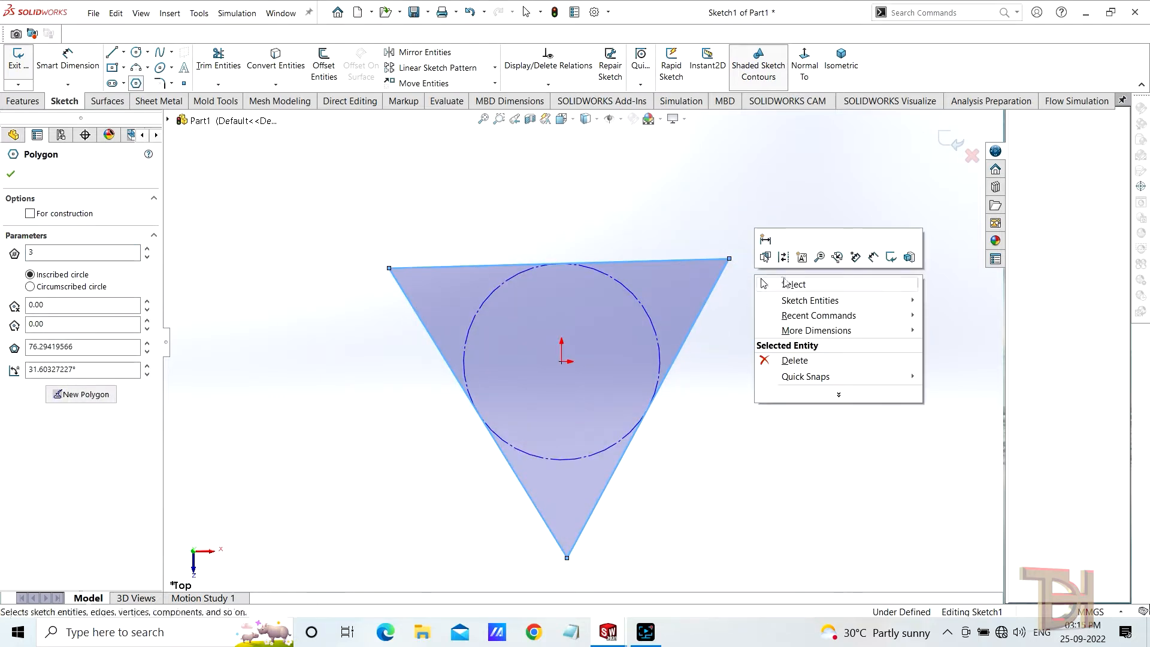
left_click(781, 280)
- Dimension the triangle's upper side at 150 mm and constrain that side to be horizontal
left_click(76, 70)
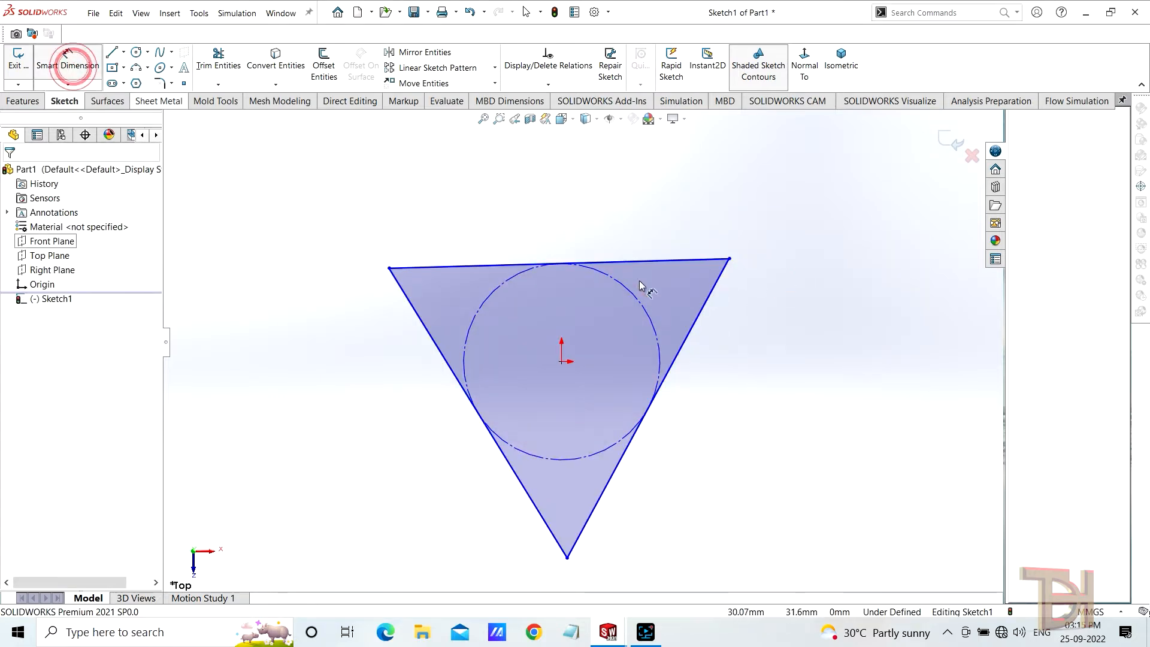
left_click(654, 266)
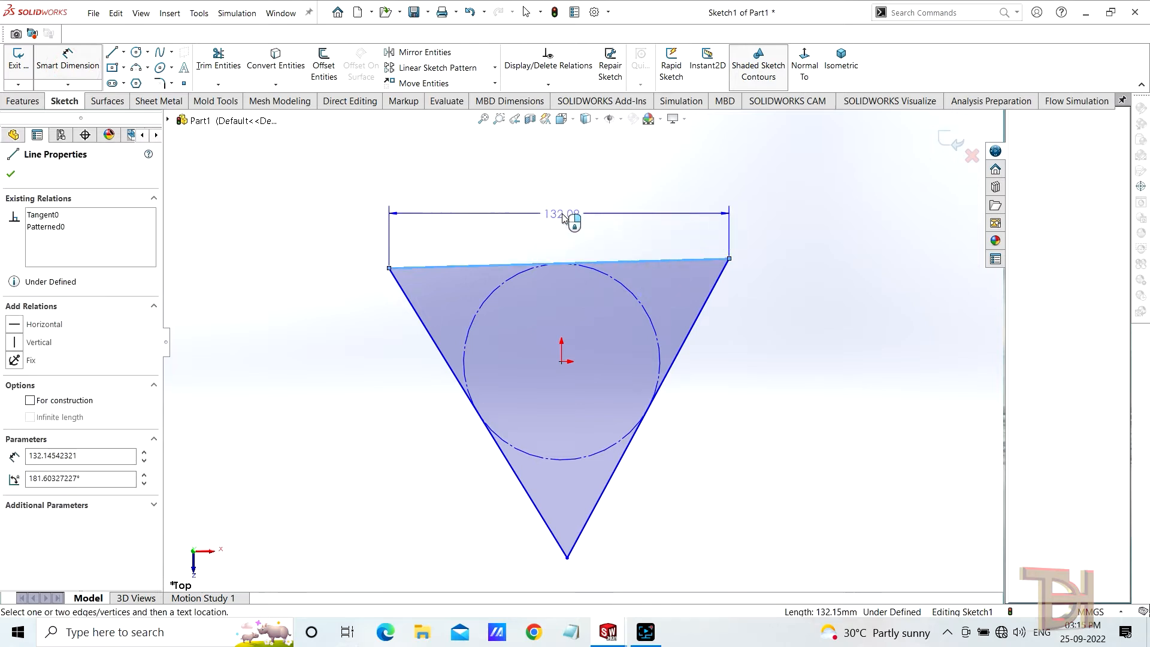
left_click(570, 219)
type("150")
key("Return")
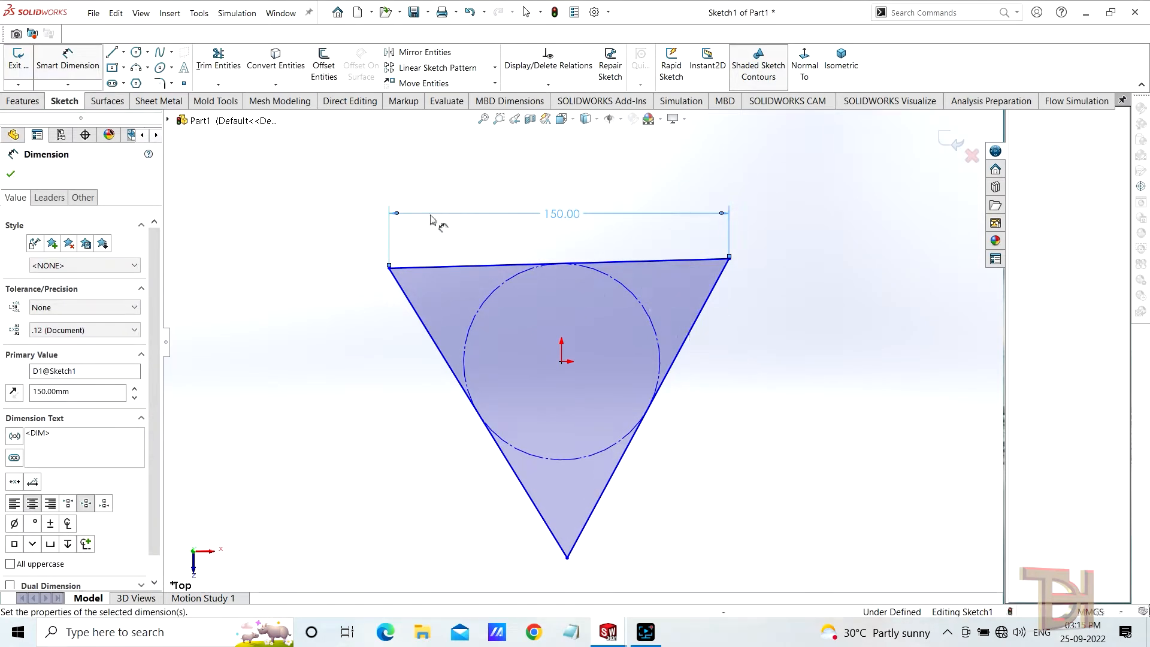
left_click(81, 67)
left_click(626, 262)
left_click(661, 209)
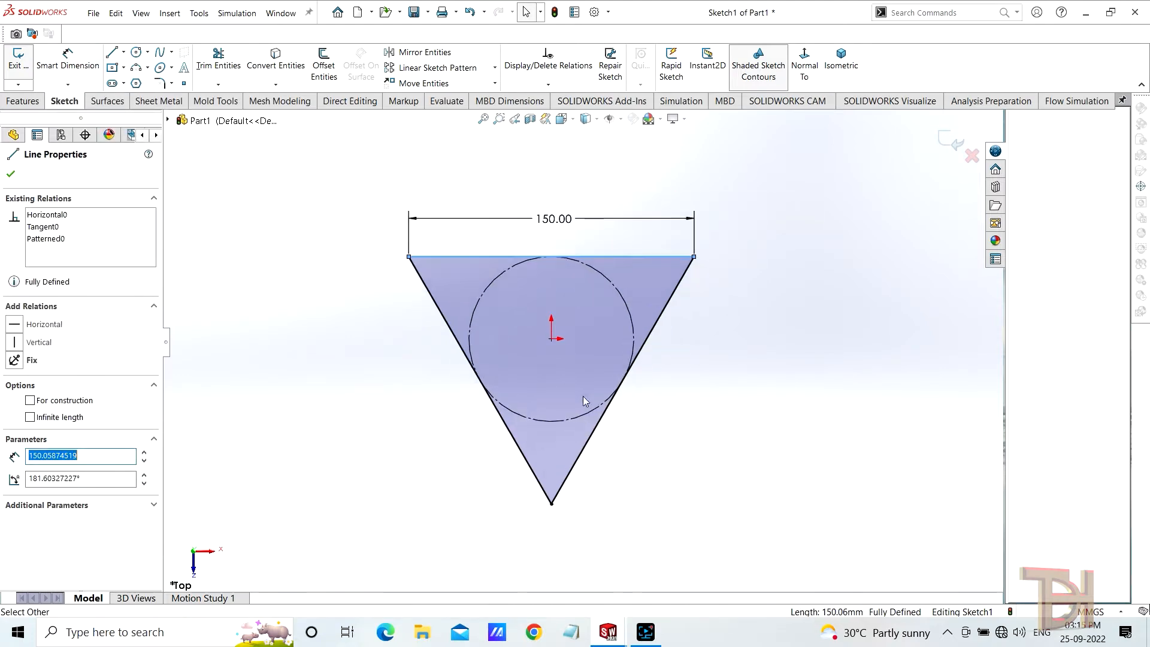
- Round all three corners of the triangle with 20 mm sketch fillets
left_click(158, 83)
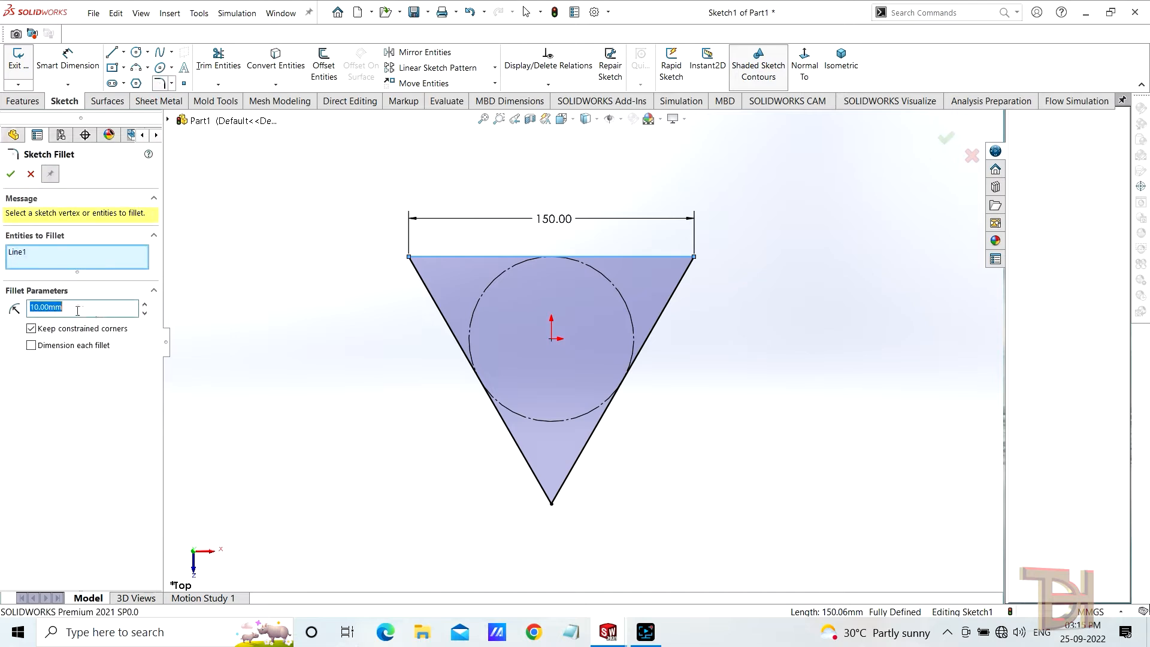
left_click(144, 304)
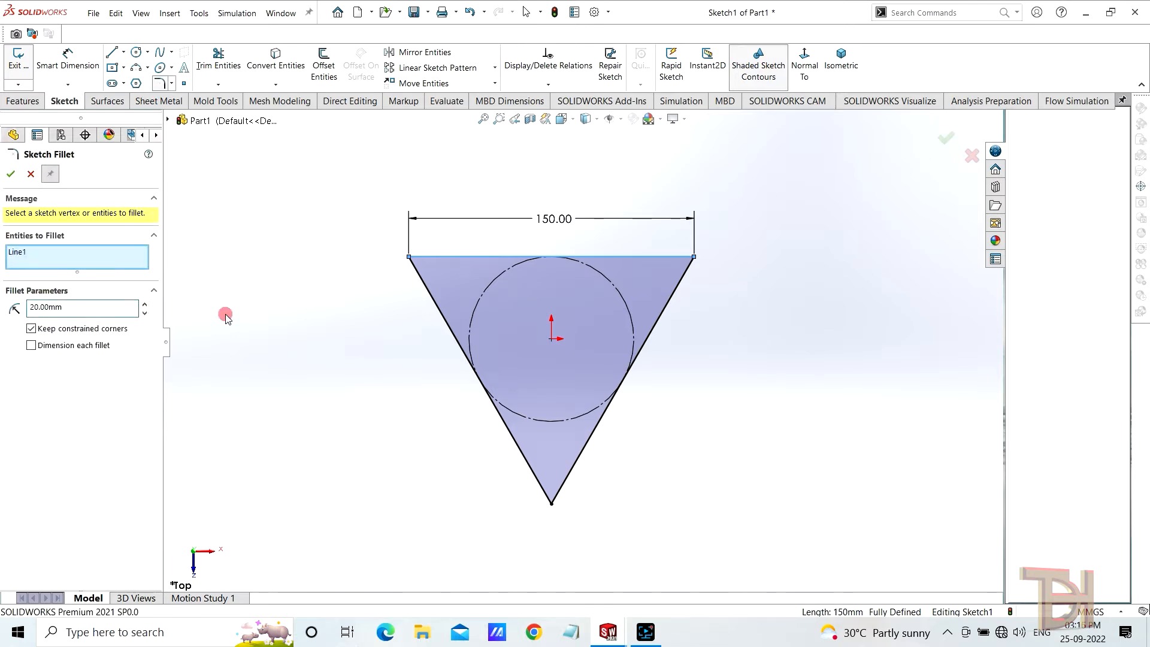
left_click(410, 257)
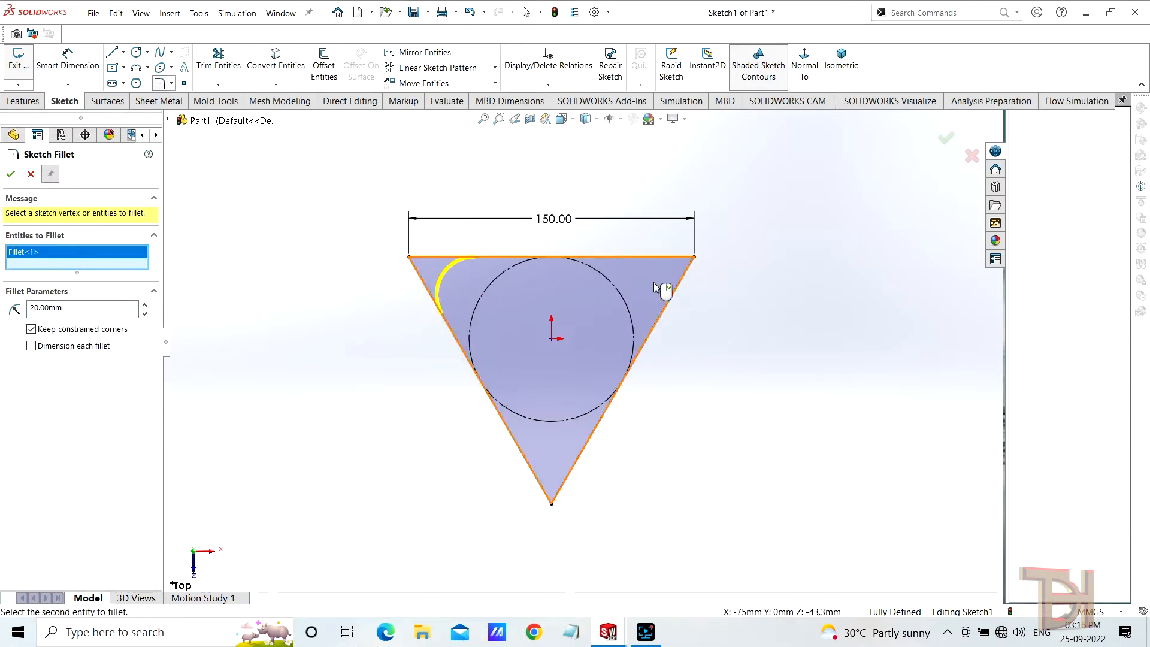
left_click(694, 258)
left_click(551, 504)
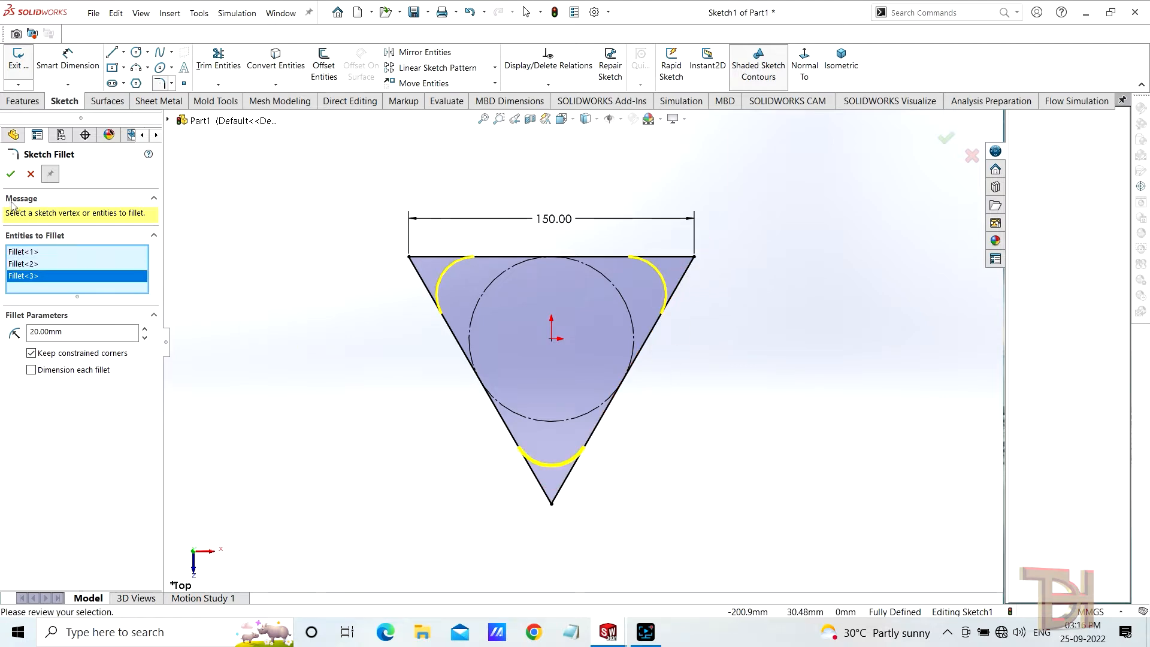
left_click(11, 173)
right_click(711, 323)
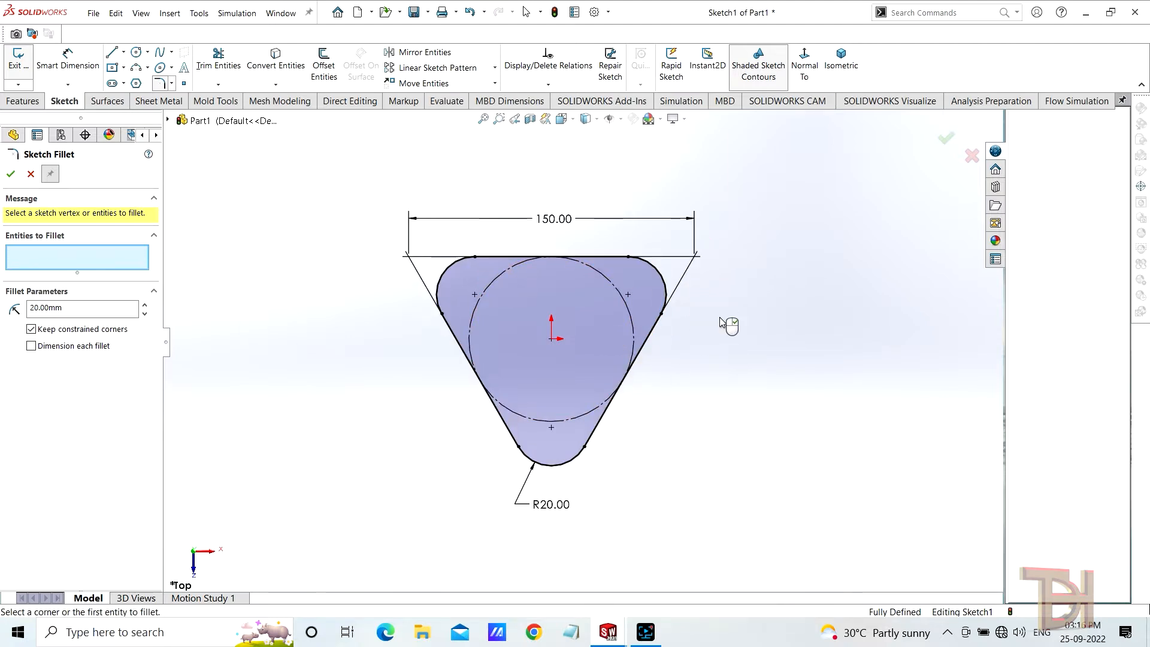
- Offset the whole rounded triangle outline outward by 1 mm to form a thin closed wall profile
left_click(321, 59)
double_click(65, 215)
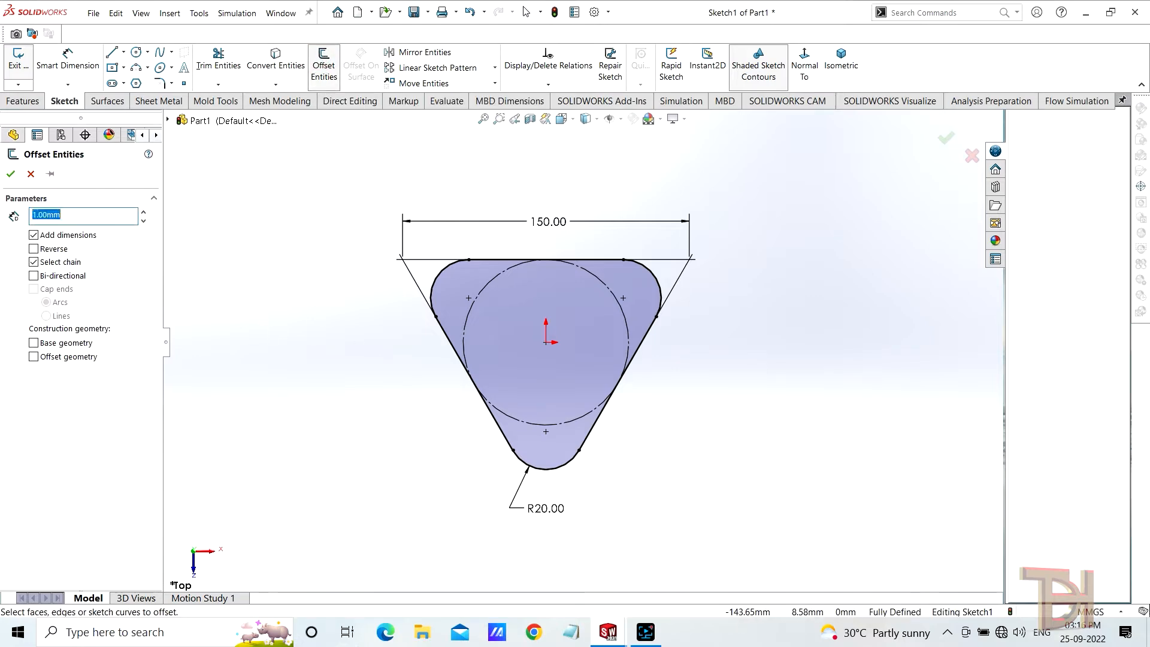
left_click(445, 334)
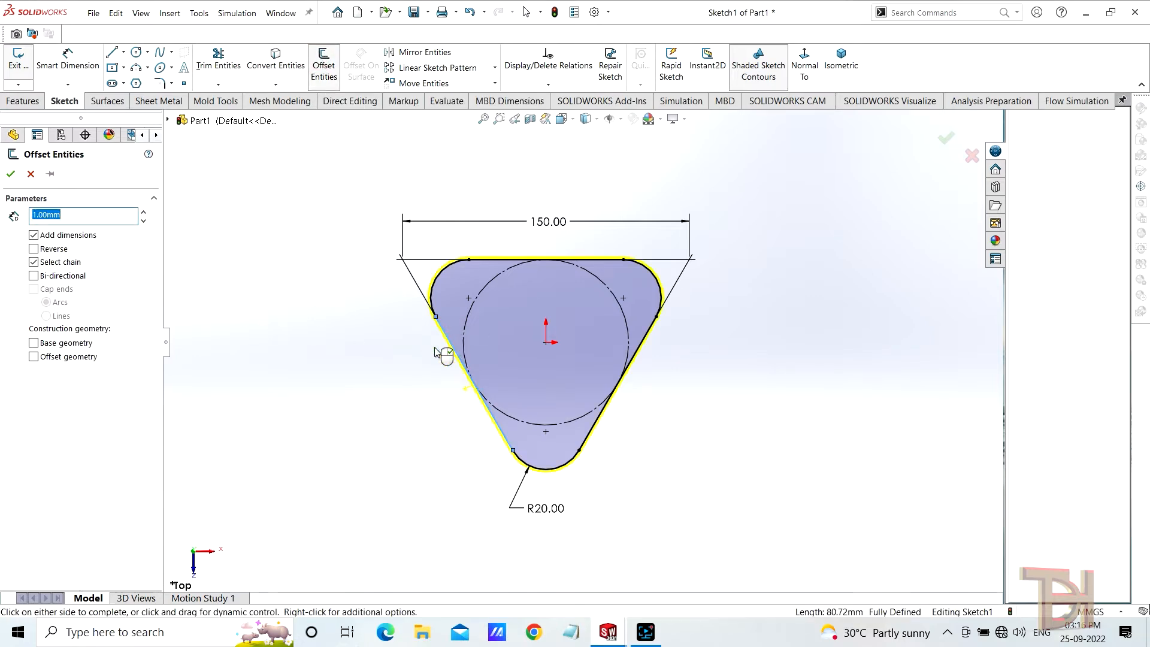
scroll(443, 347, "down", 3)
scroll(639, 410, "down", 1)
scroll(713, 426, "up", 3)
scroll(729, 430, "down", 2)
scroll(717, 367, "up", 2)
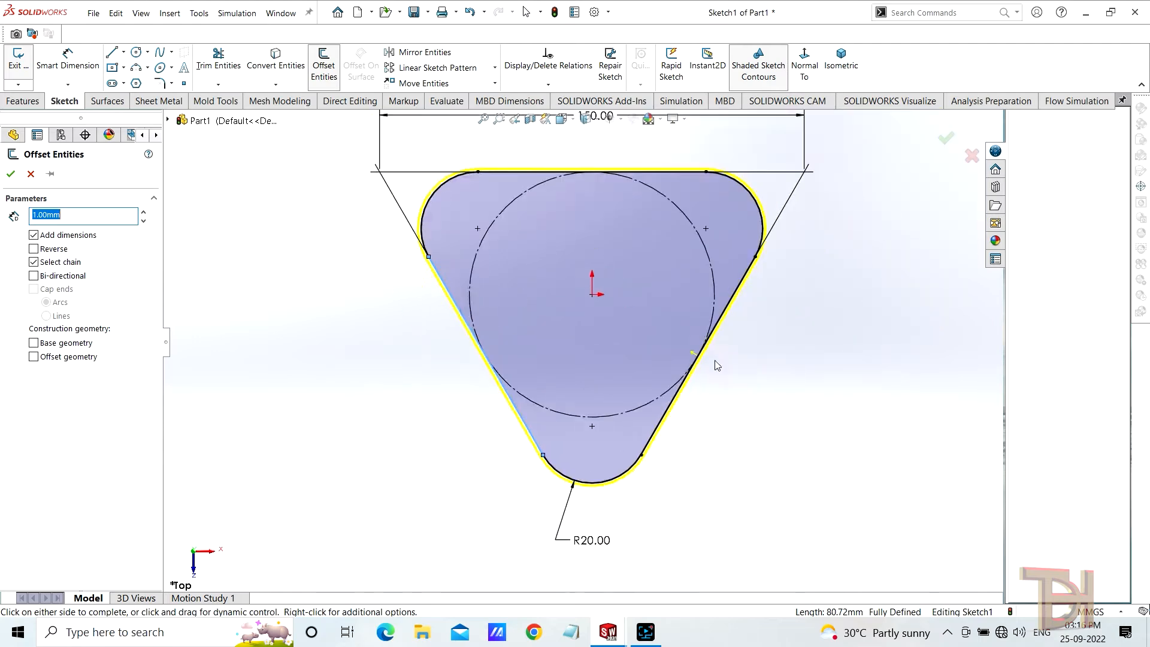
scroll(646, 242, "down", 1)
scroll(644, 245, "up", 1)
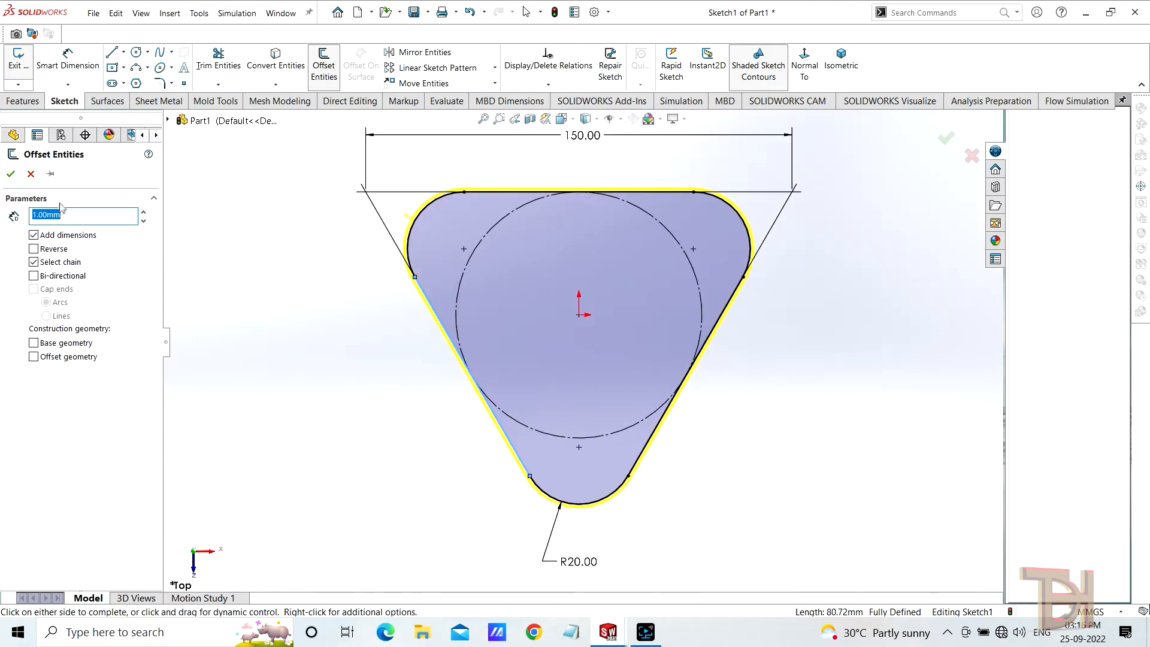
left_click(11, 175)
scroll(641, 275, "down", 1)
scroll(751, 382, "up", 1)
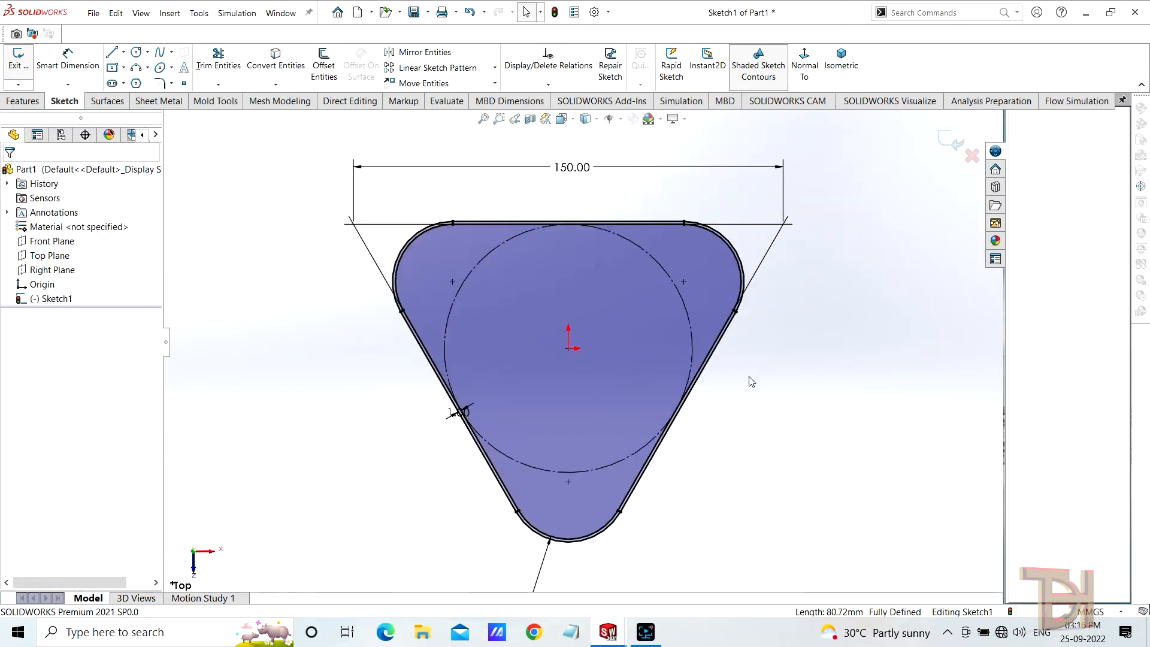
- Start a boss extrusion of the thin triangular wall profile with a blind depth of 250 mm
left_click(18, 101)
left_click(27, 66)
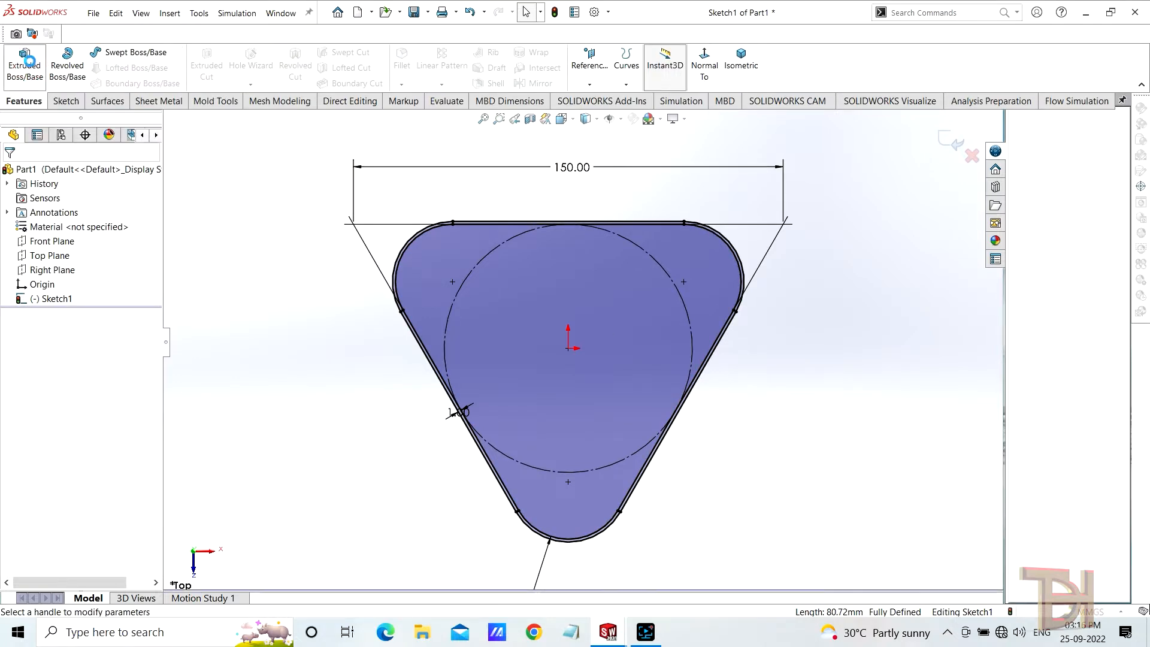
middle_click_drag(648, 311, 554, 321)
left_click(71, 312)
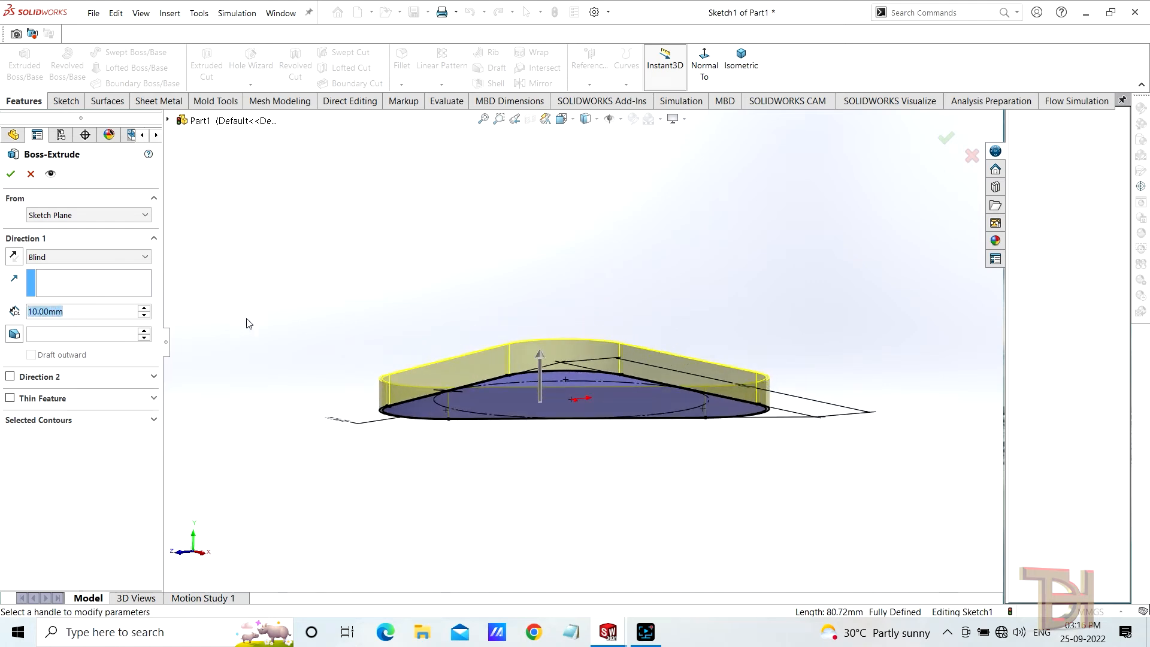
type("250")
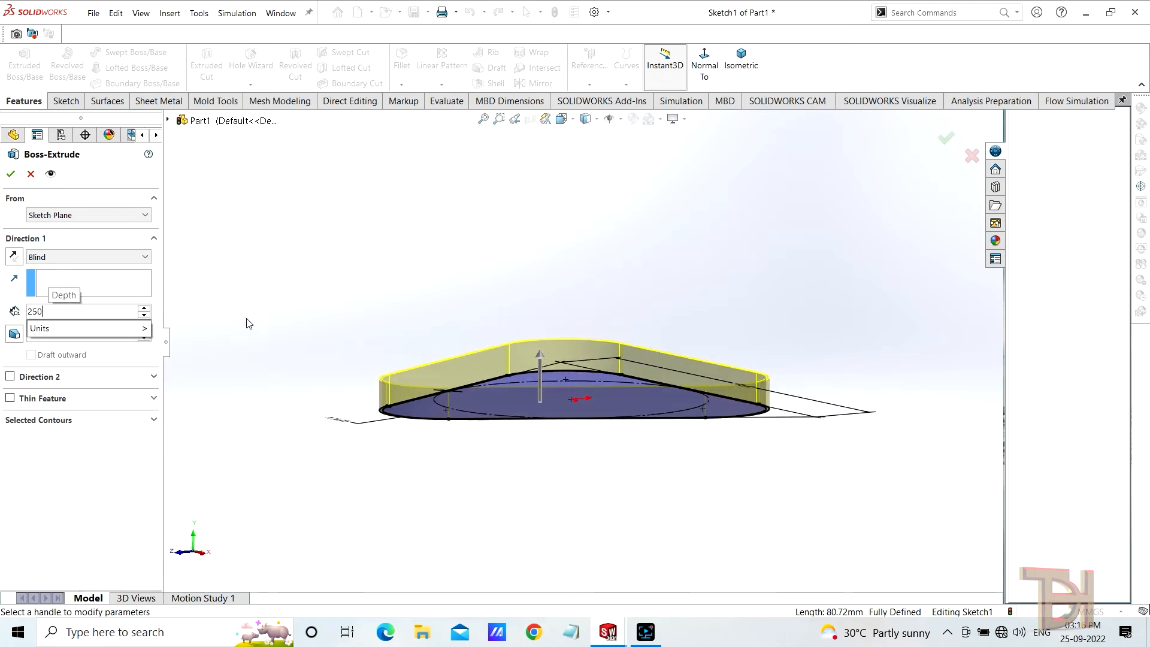
key("Return")
scroll(662, 309, "up", 6)
scroll(641, 193, "down", 2)
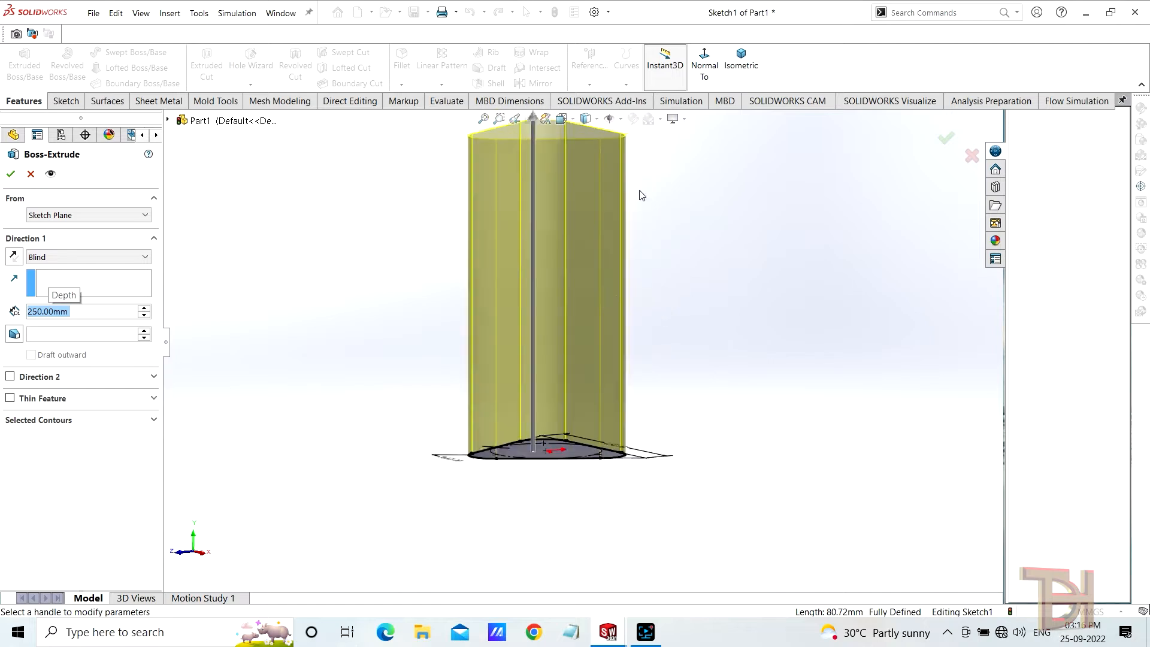
scroll(641, 193, "up", 1)
middle_click_drag(707, 321, 691, 302)
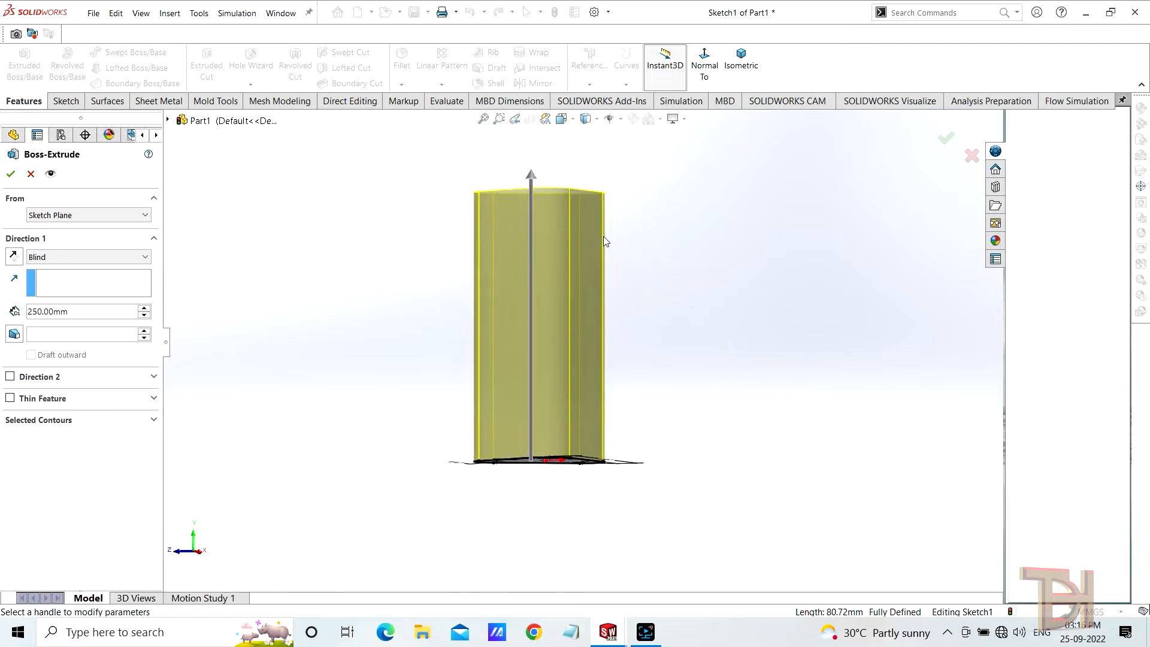
middle_click_drag(665, 254, 630, 255)
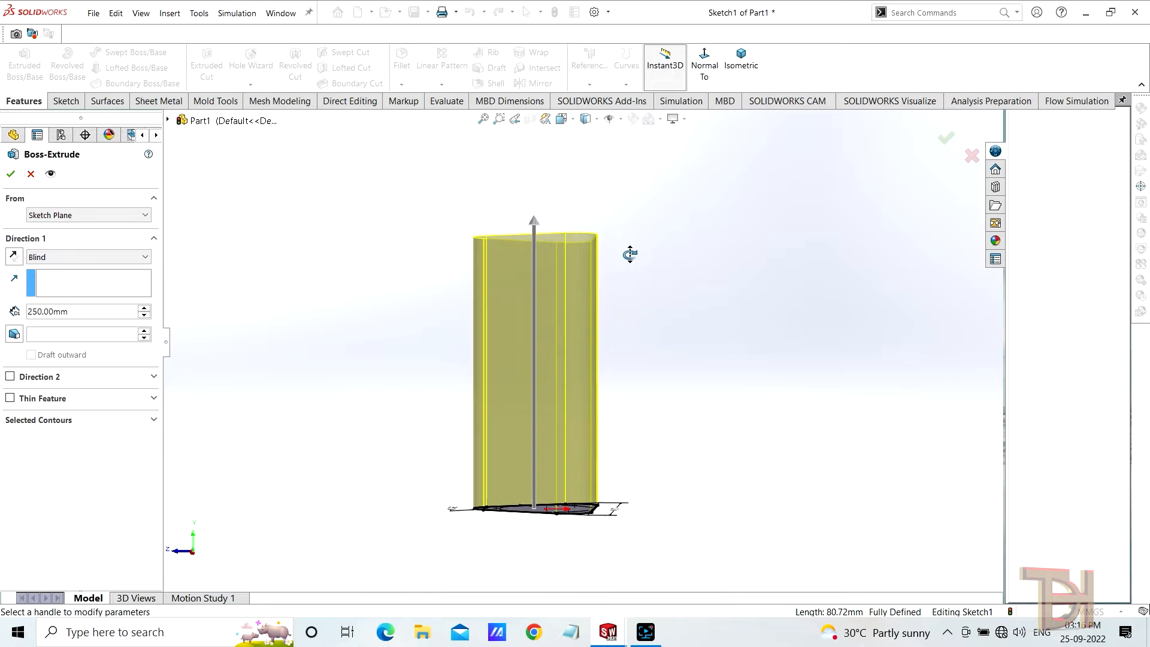
- Set the boss extrusion's depth to 230 mm and complete the feature
double_click(69, 312)
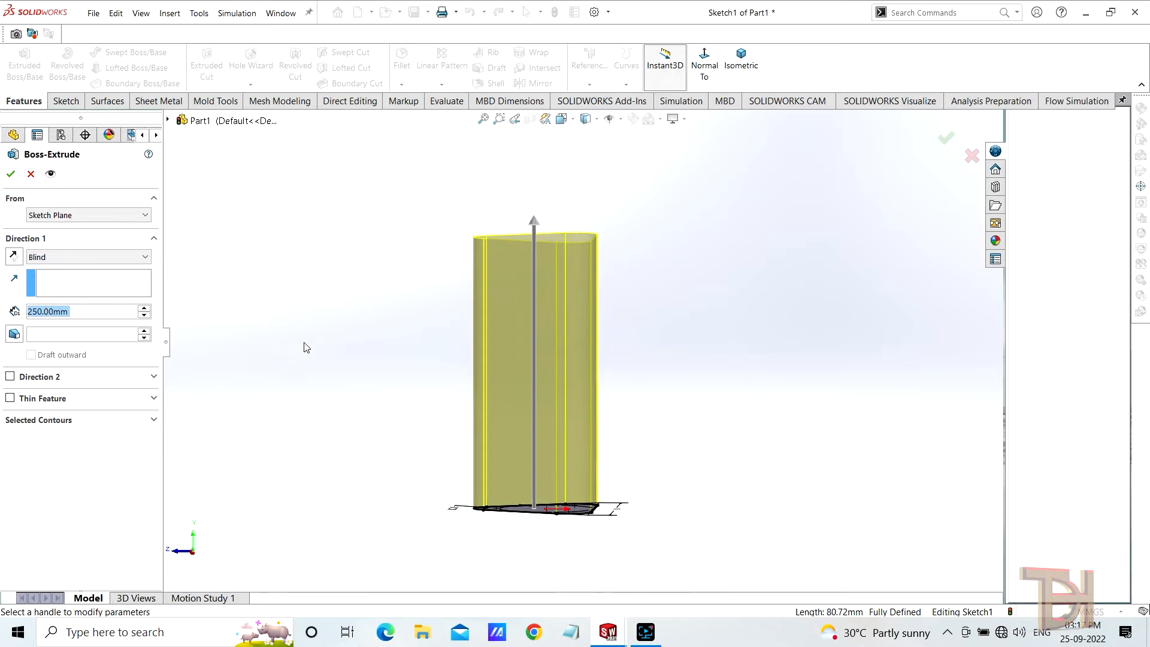
type("23")
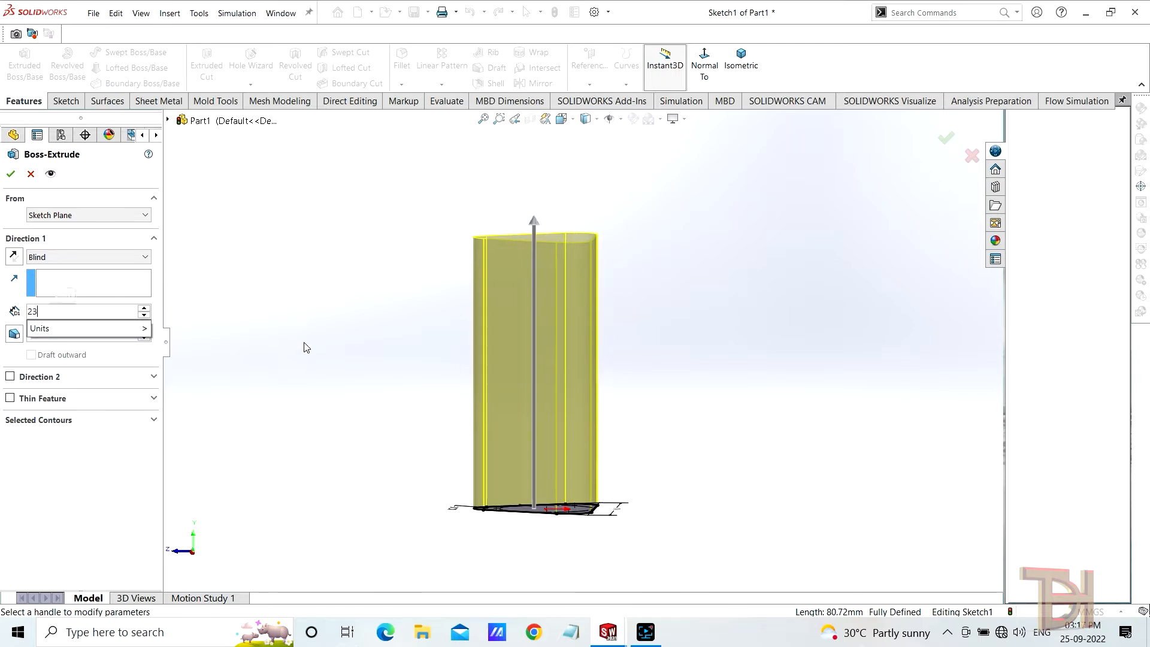
type("0")
key("Return")
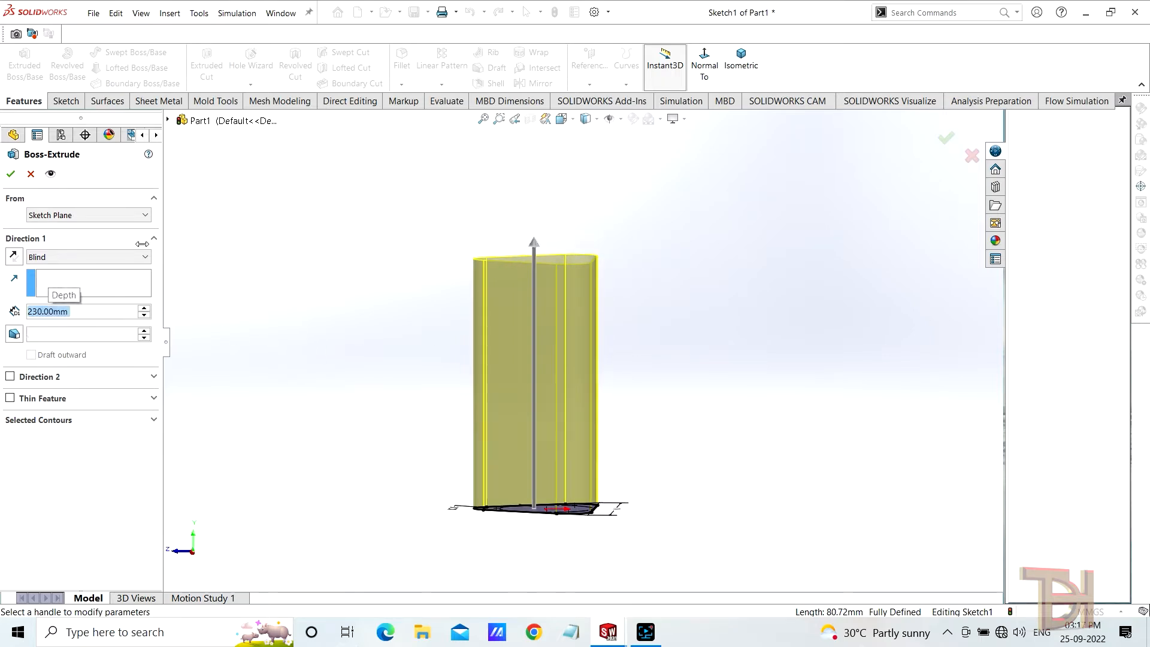
left_click(10, 174)
- Open a new sketch on the thin upper rim face of the hollow triangular body
middle_click_drag(743, 383, 569, 401)
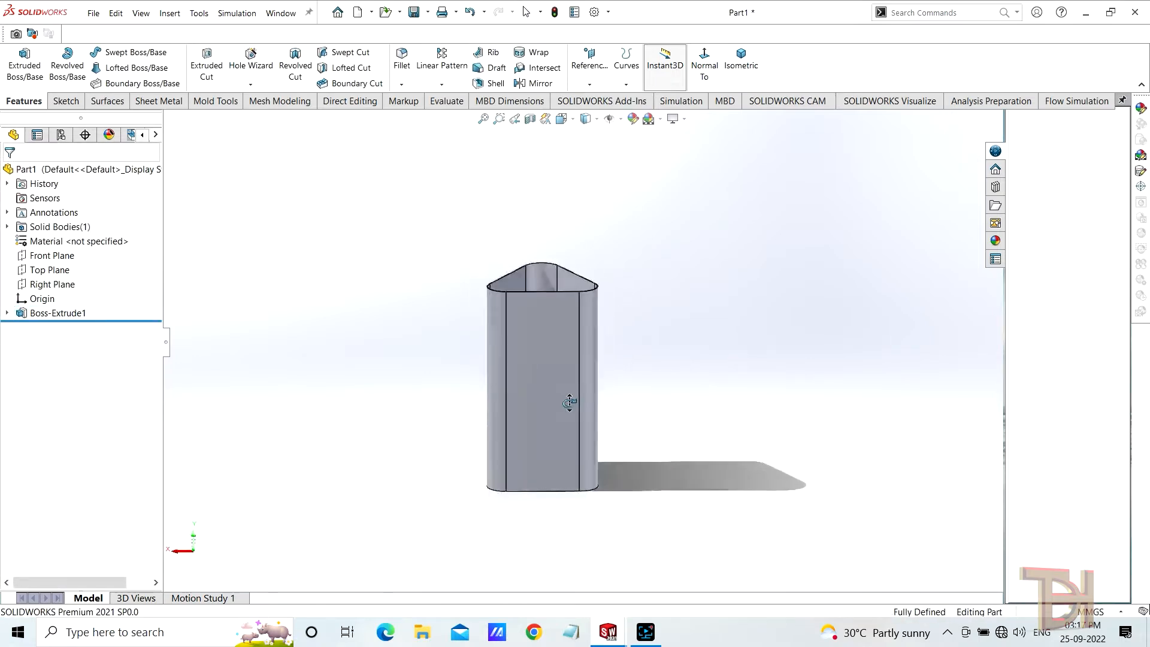
mouse_move(644, 368)
middle_mouse_down()
mouse_move(585, 257)
mouse_move(631, 277)
mouse_move(642, 379)
middle_mouse_up()
scroll(550, 334, "down", 3)
middle_click_drag(584, 353, 527, 399)
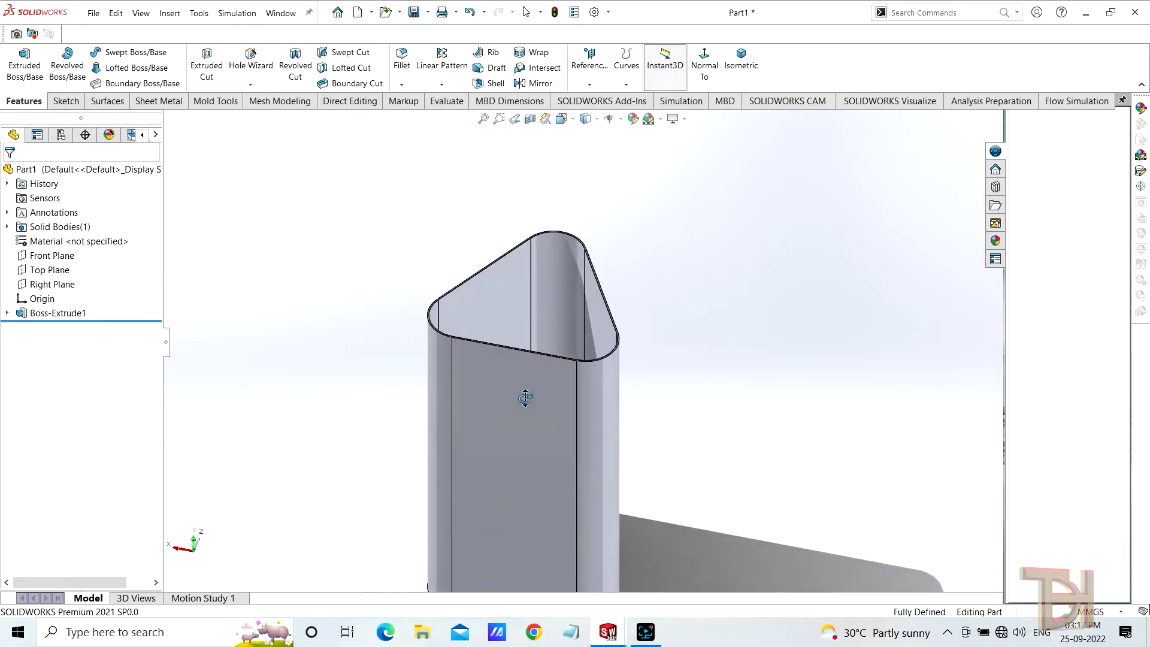
scroll(542, 350, "down", 3)
middle_click_drag(598, 390, 666, 400)
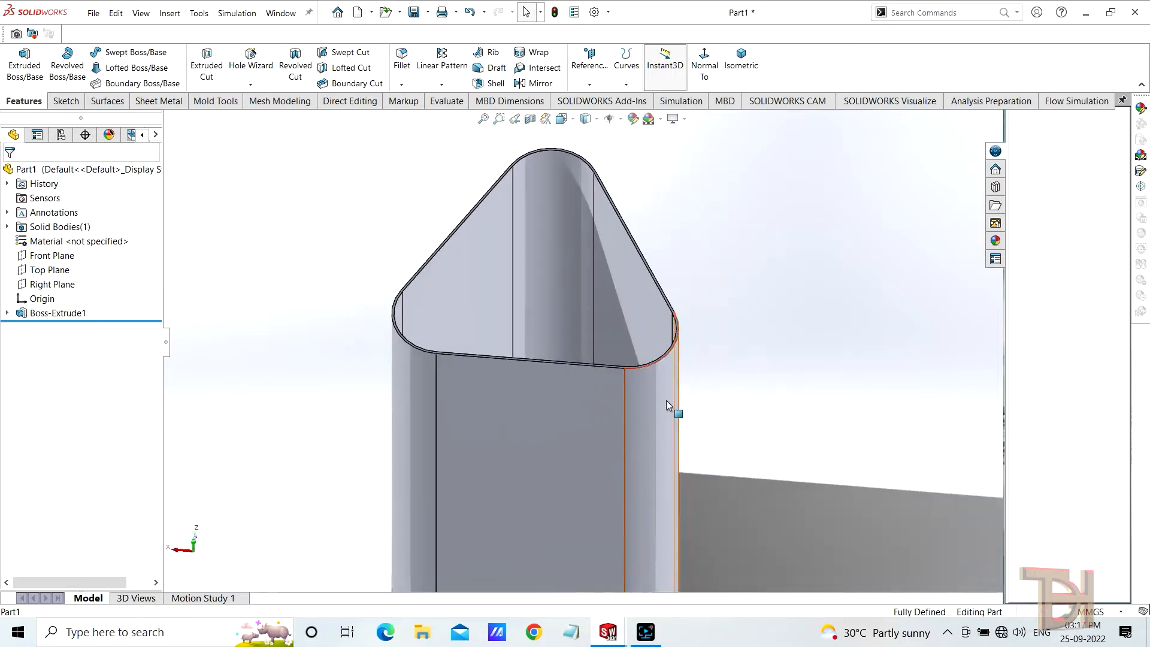
scroll(632, 358, "down", 3)
middle_click_drag(632, 357, 654, 444)
scroll(637, 368, "down", 4)
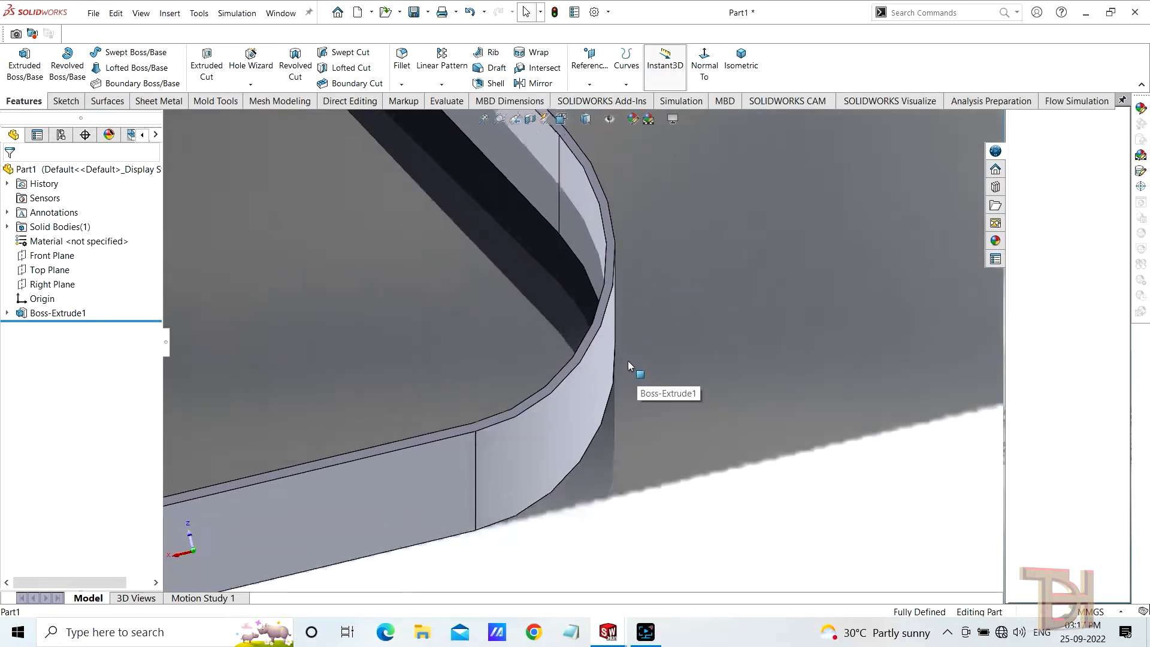
left_click(599, 315)
left_click(642, 278)
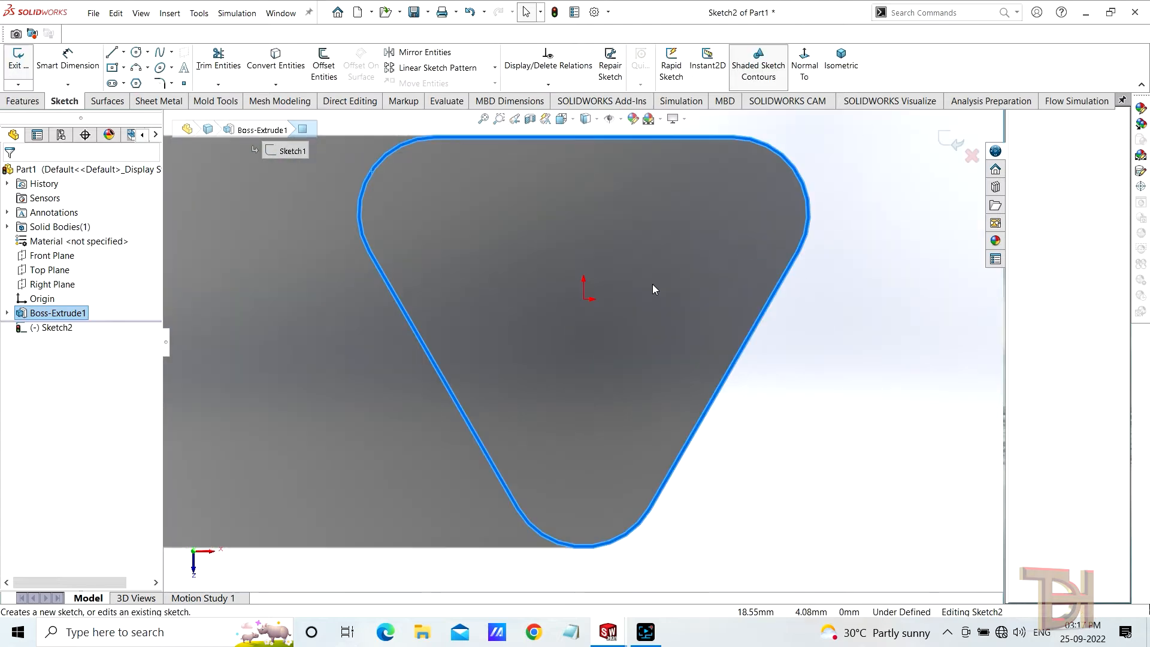
scroll(640, 260, "down", 2)
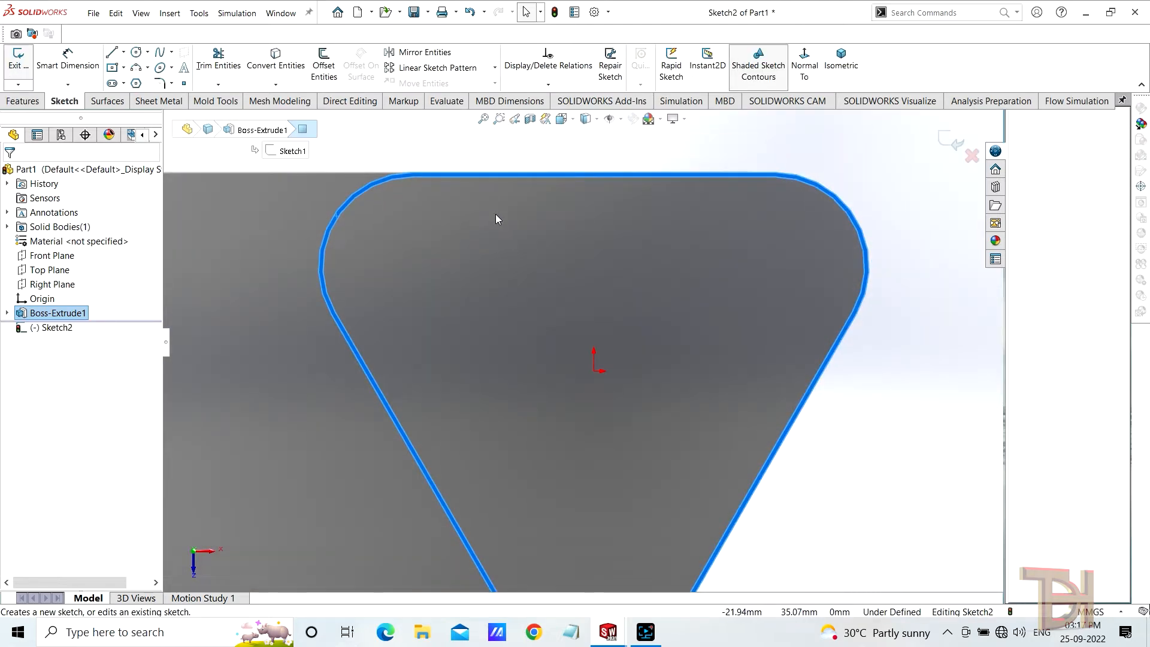
scroll(494, 213, "up", 1)
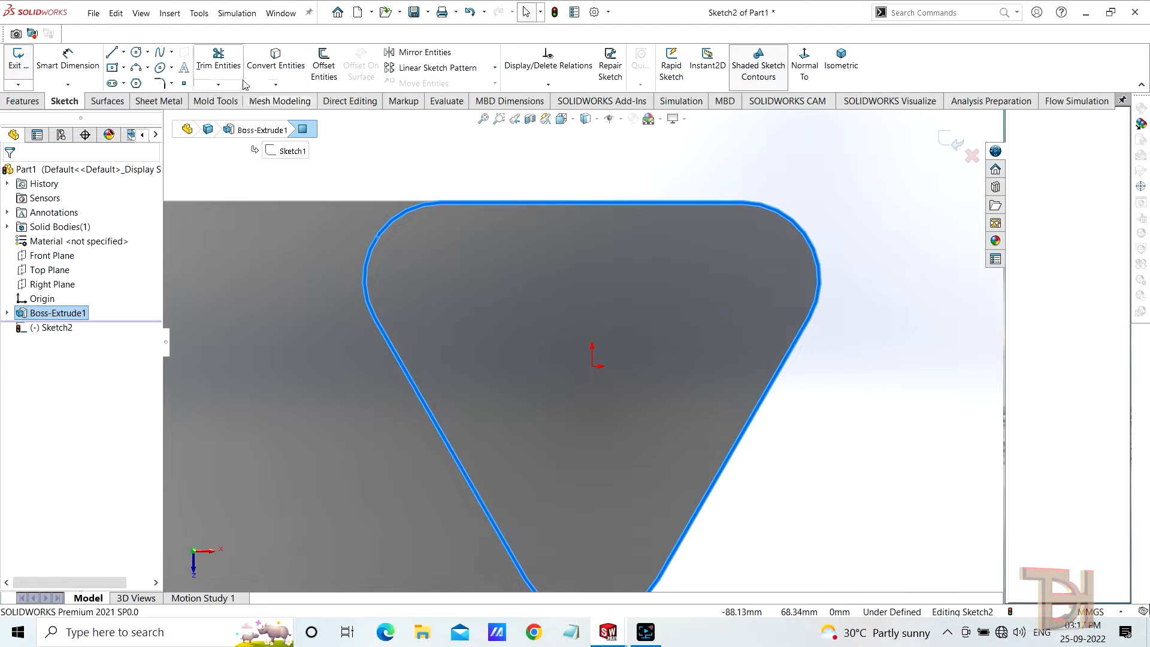
- Convert the outline of the upper rim face into sketch entities
left_click(279, 60)
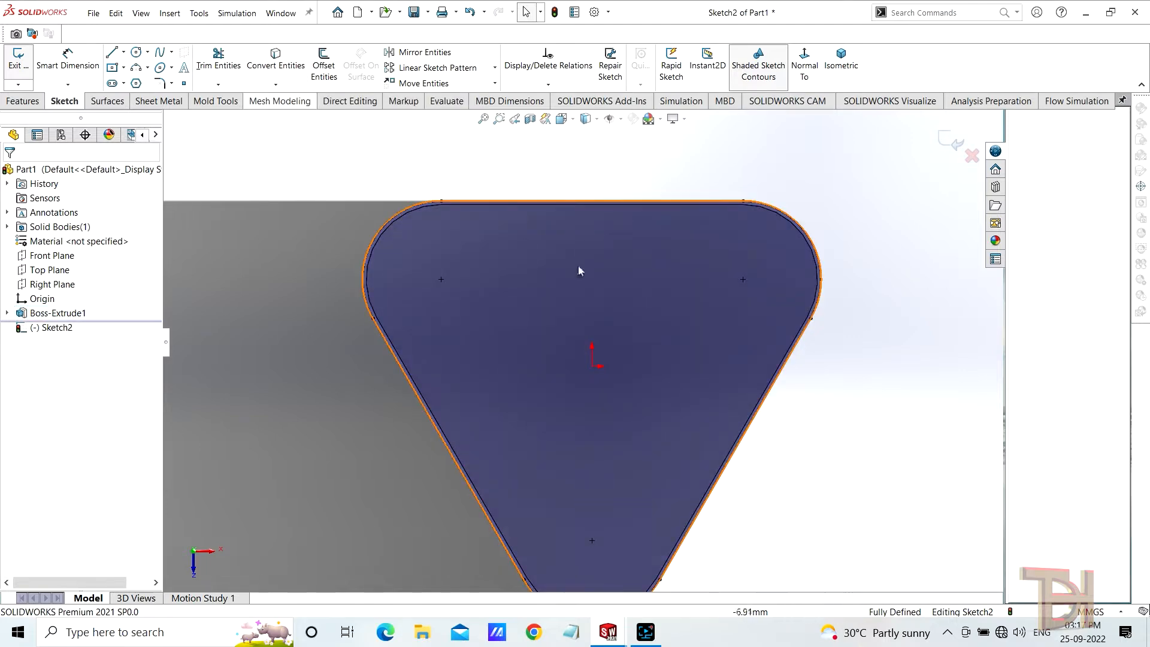
scroll(752, 236, "down", 3)
scroll(687, 224, "up", 2)
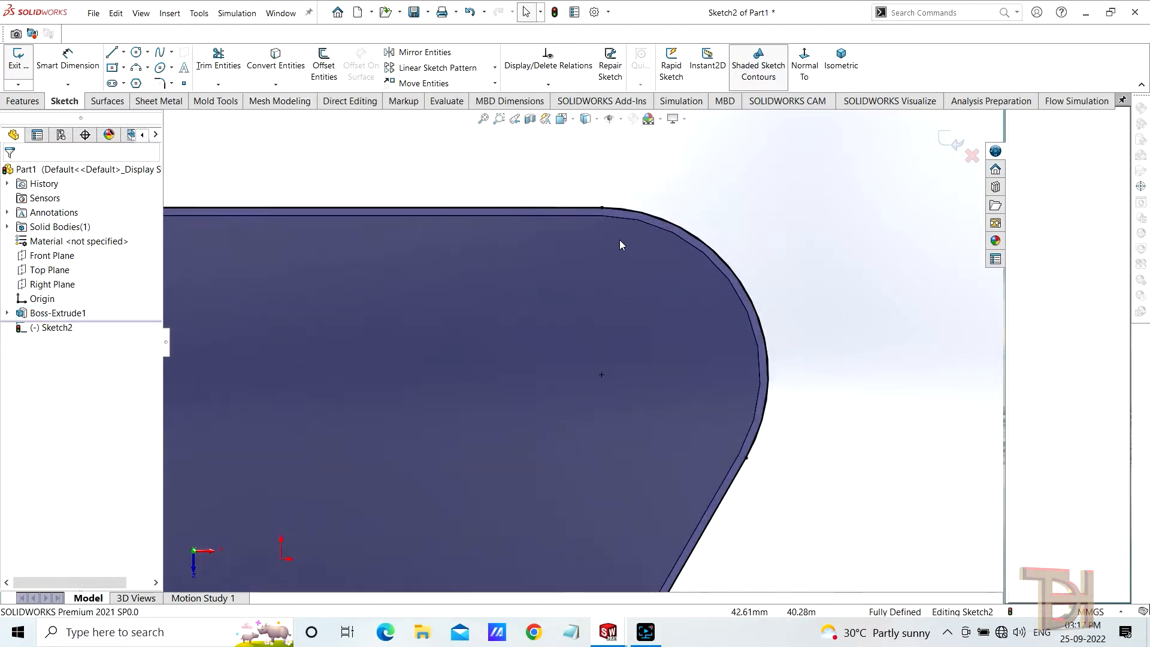
- Sketch two lines joining the origin to both ends of the upper-right corner arc
left_click(114, 58)
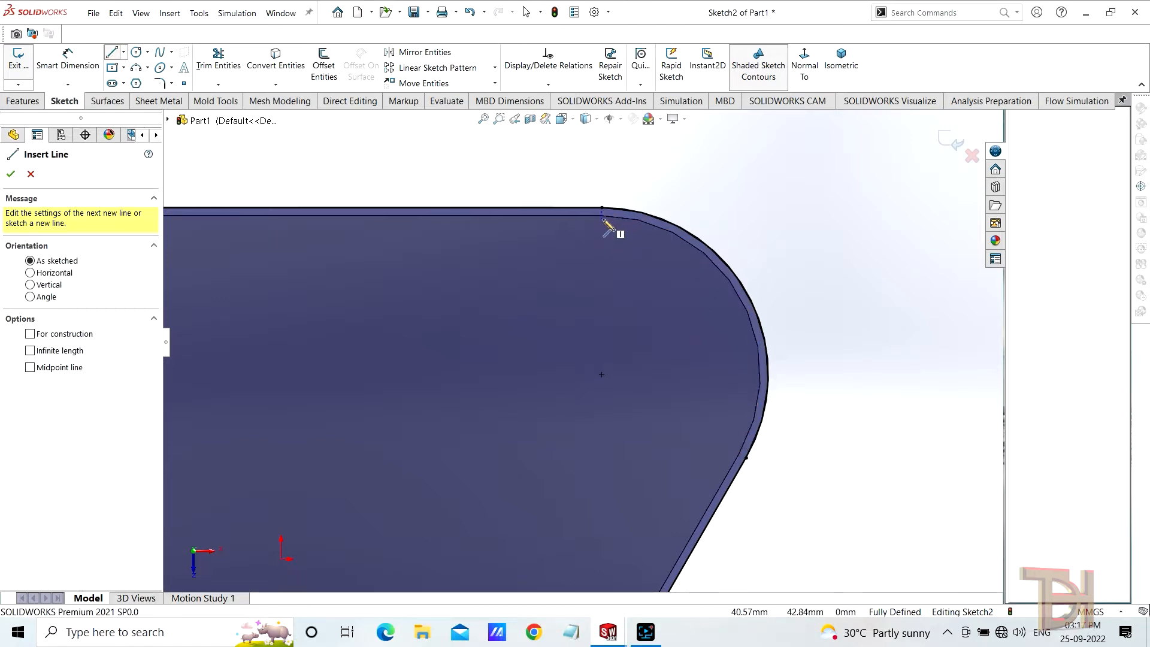
scroll(601, 225, "up", 1)
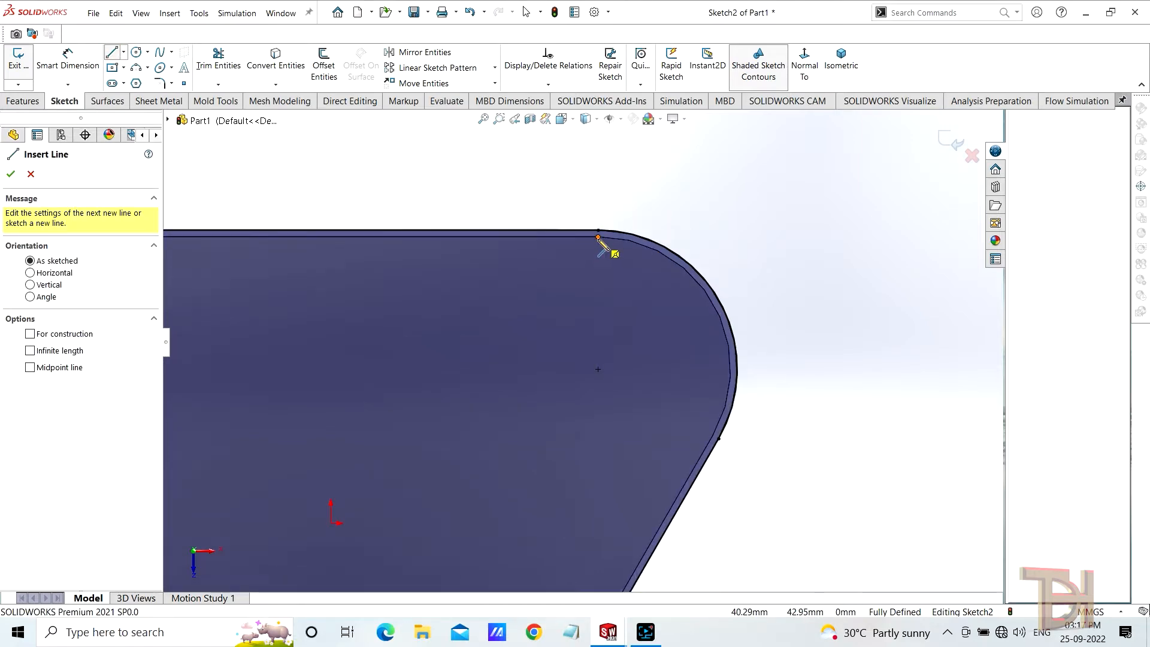
left_click(598, 237)
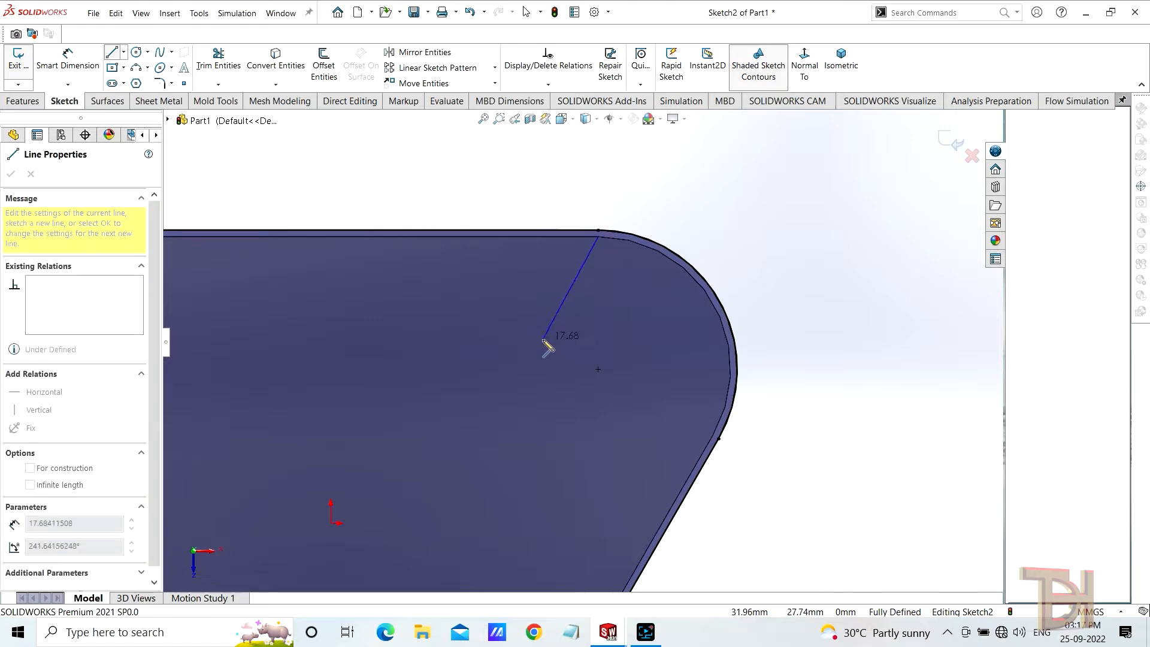
scroll(547, 344, "up", 2)
scroll(557, 353, "up", 2)
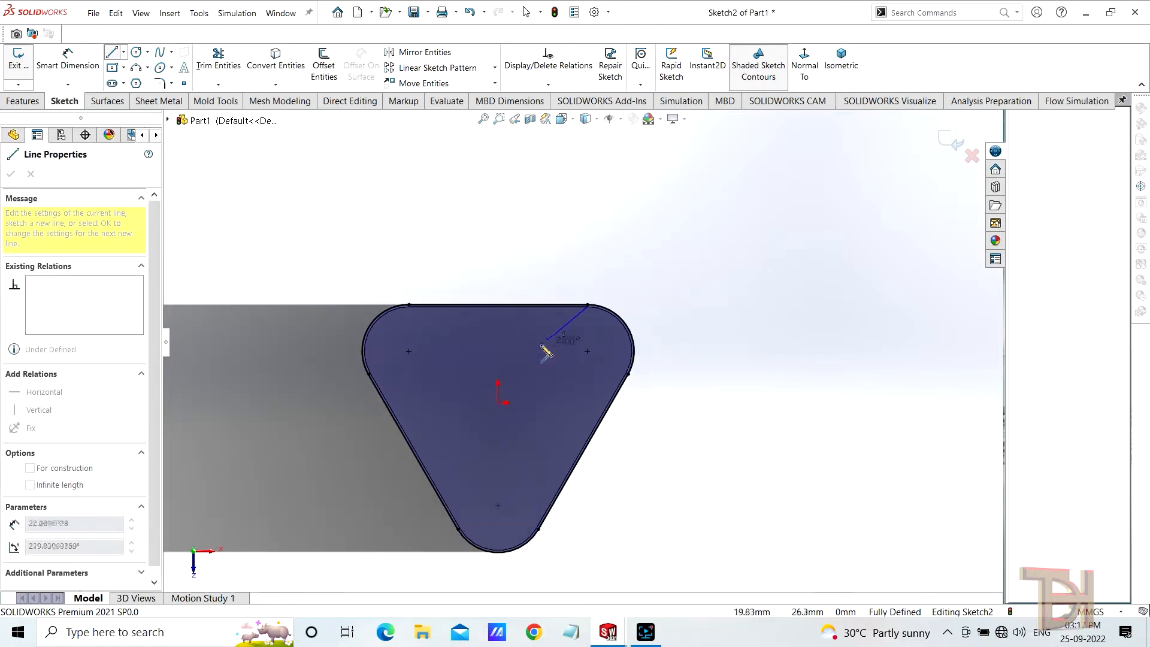
left_click(498, 403)
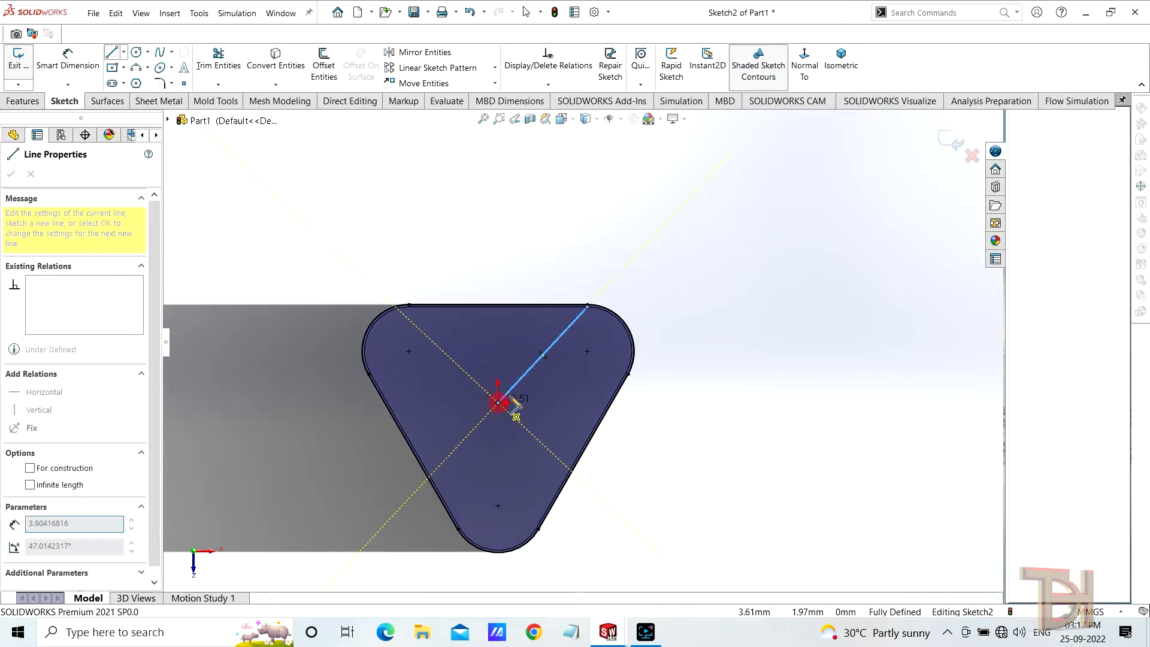
double_click(628, 376)
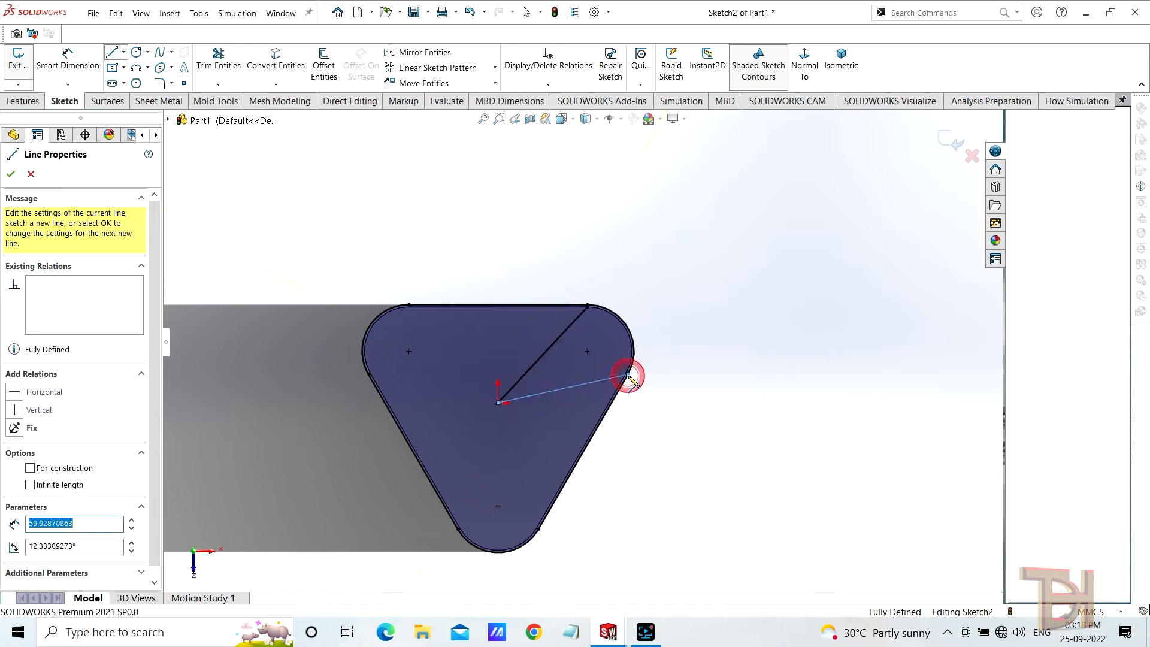
- Sketch two lines joining the origin to both ends of the bottom corner arc
scroll(579, 521, "down", 2)
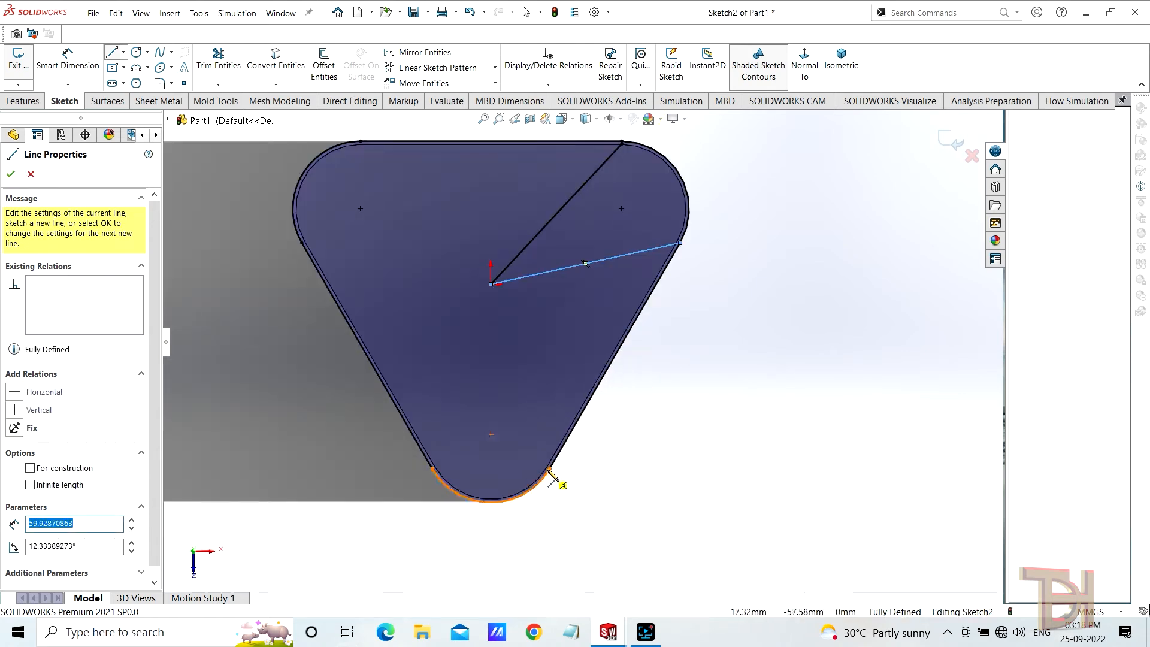
left_click(550, 469)
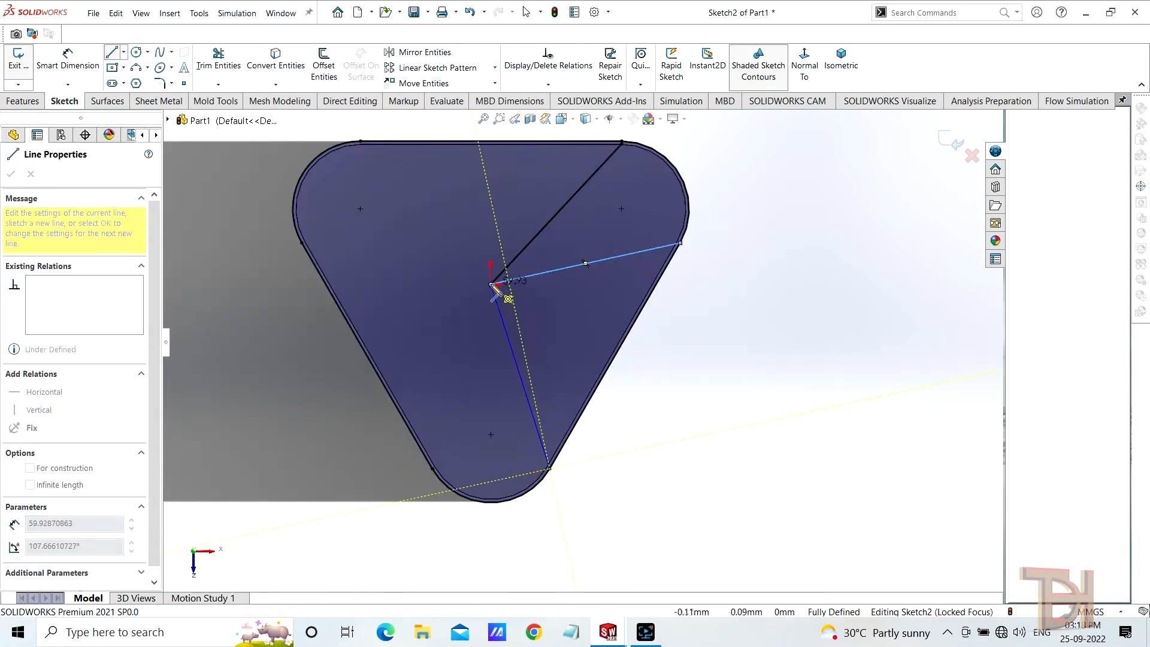
double_click(491, 284)
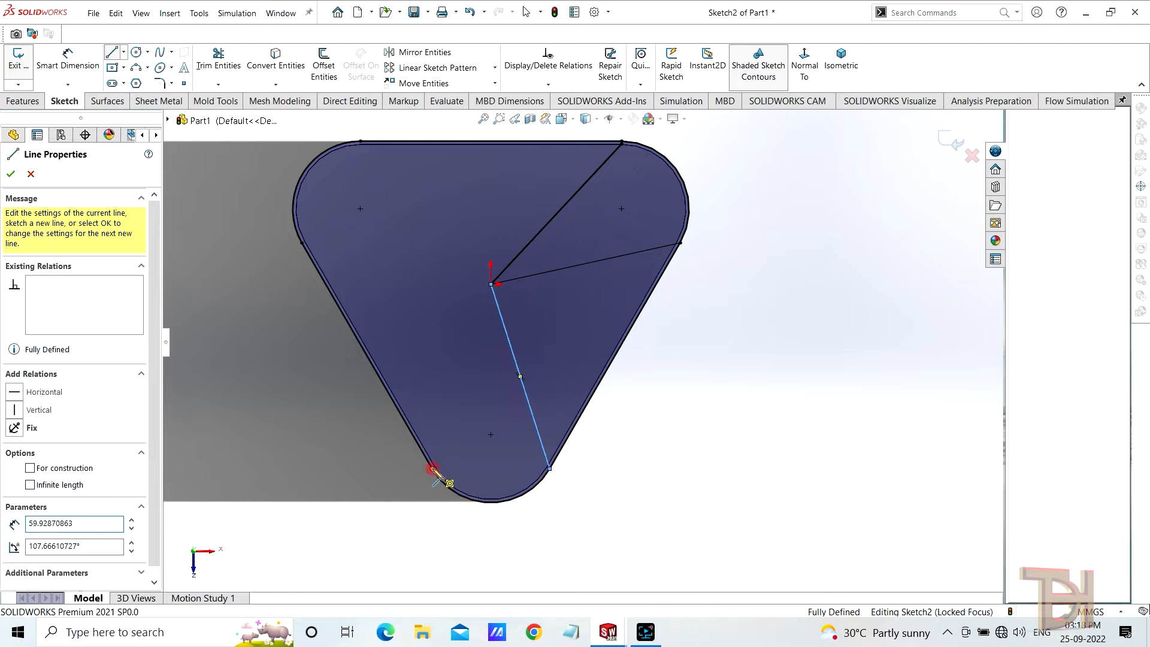
left_click(432, 469)
double_click(492, 284)
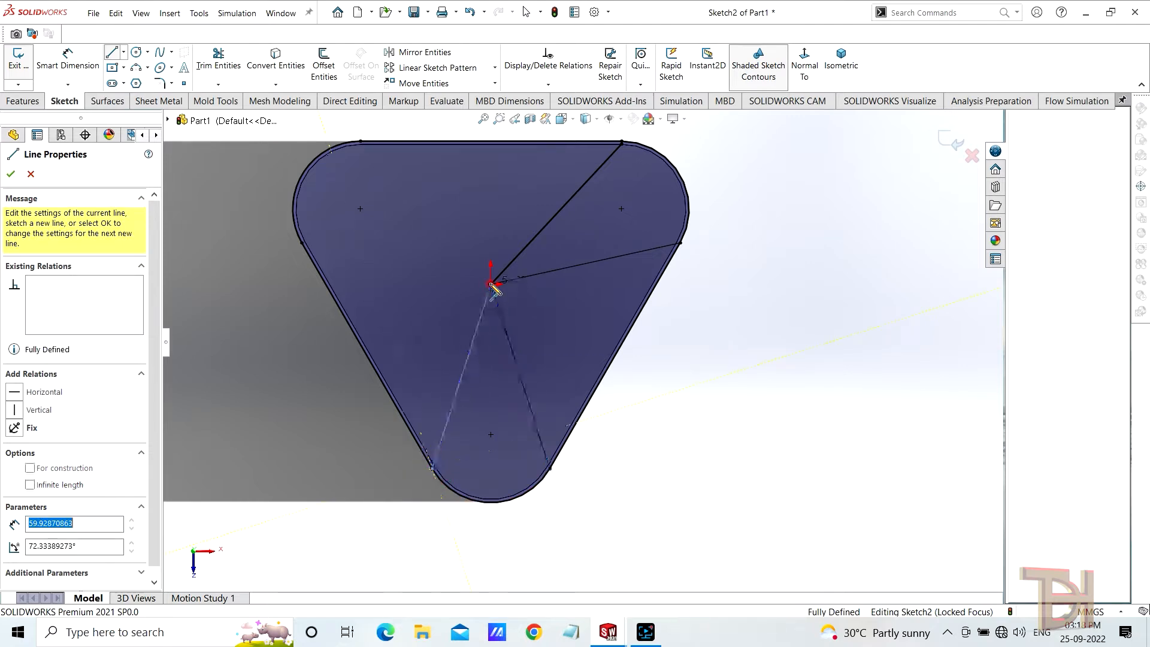
- Sketch two lines joining the origin to both ends of the upper-left corner arc and finish the Line command
left_click(301, 244)
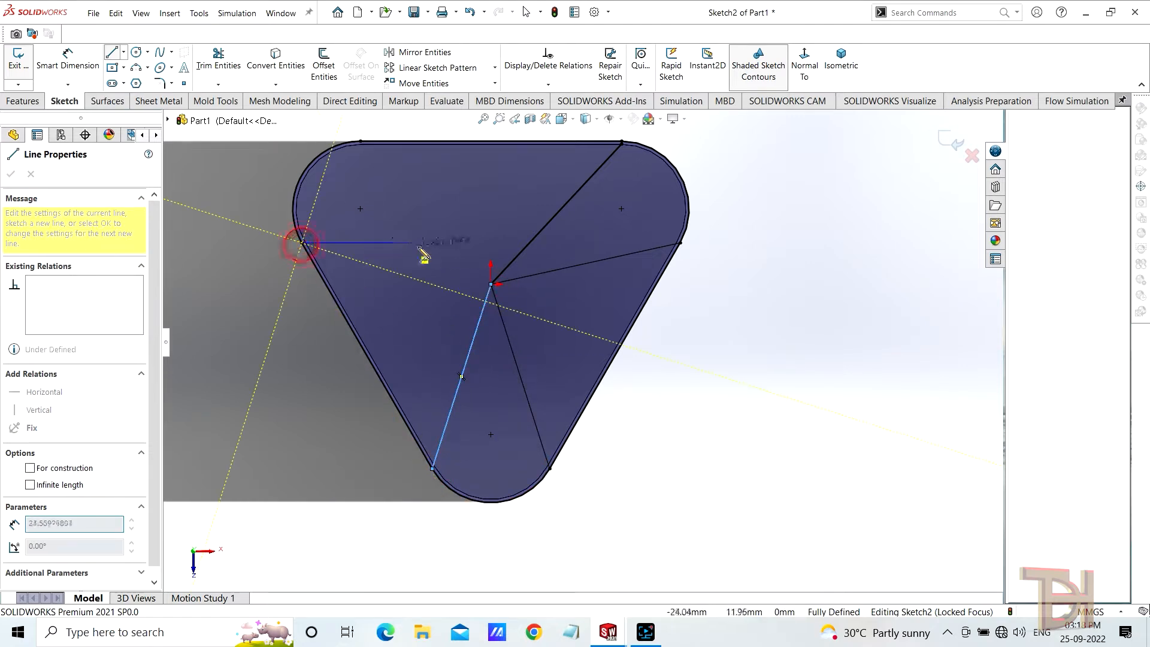
double_click(491, 284)
left_click(361, 142)
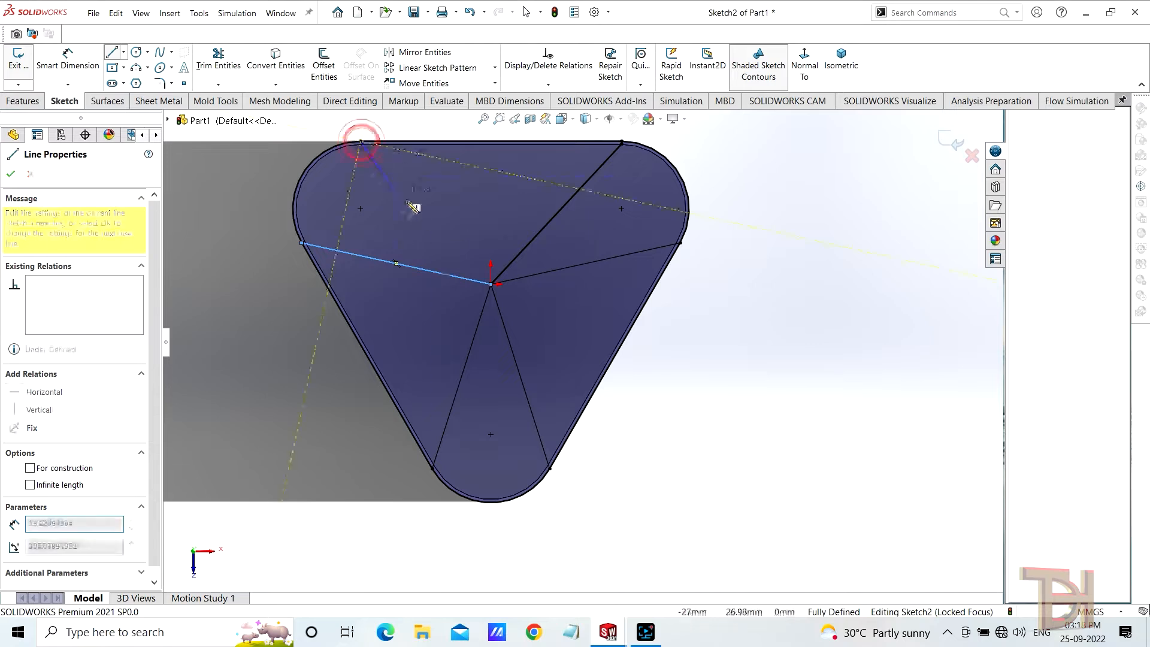
double_click(491, 284)
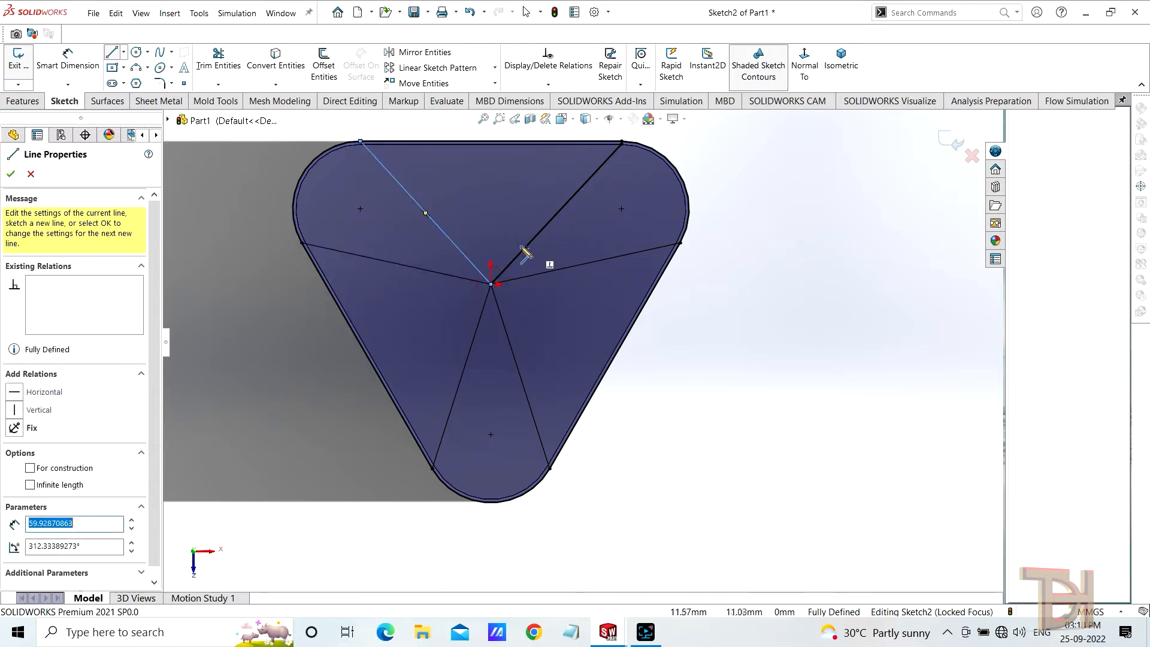
scroll(539, 257, "down", 3)
scroll(488, 268, "up", 2)
scroll(500, 274, "down", 1)
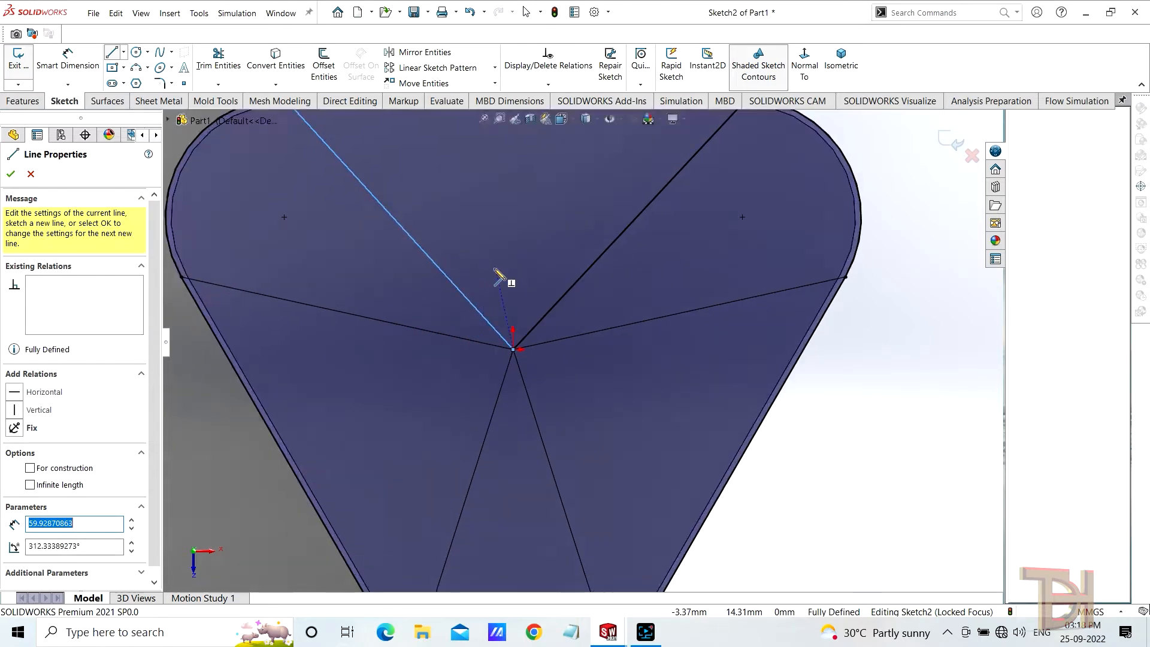
scroll(527, 266, "up", 1)
right_click(798, 329)
left_click(838, 335)
scroll(460, 259, "down", 1)
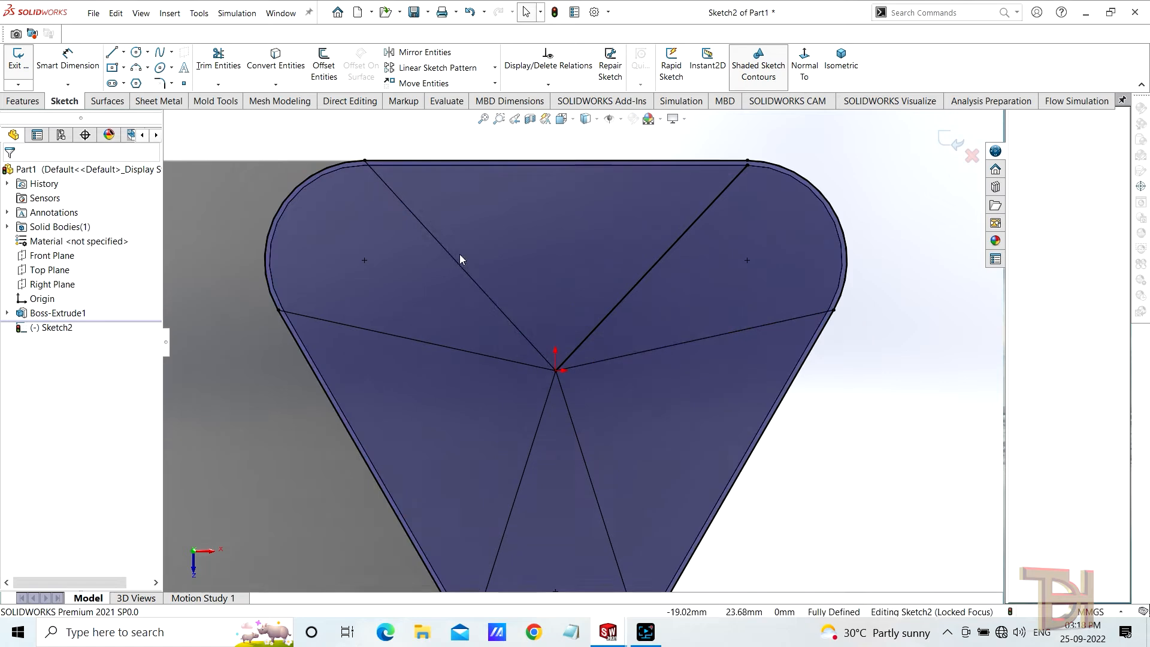
- Sketch a circle of about 16.5 mm radius centred on the upper-left corner arc's centre
scroll(562, 307, "up", 1)
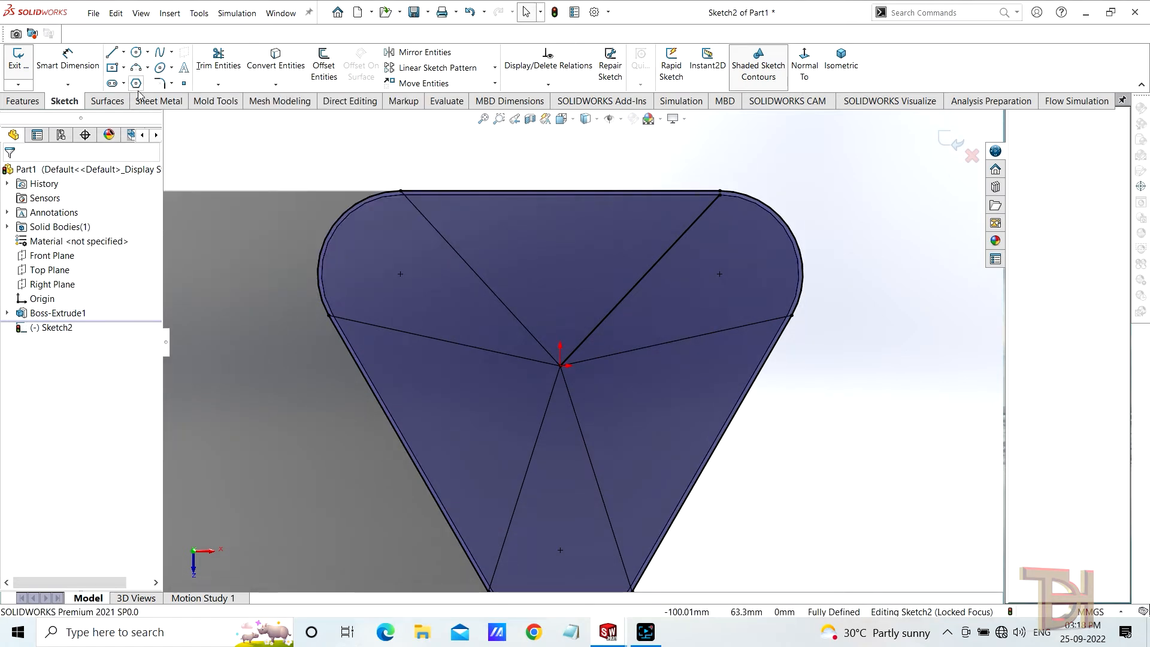
left_click(136, 52)
left_click(400, 274)
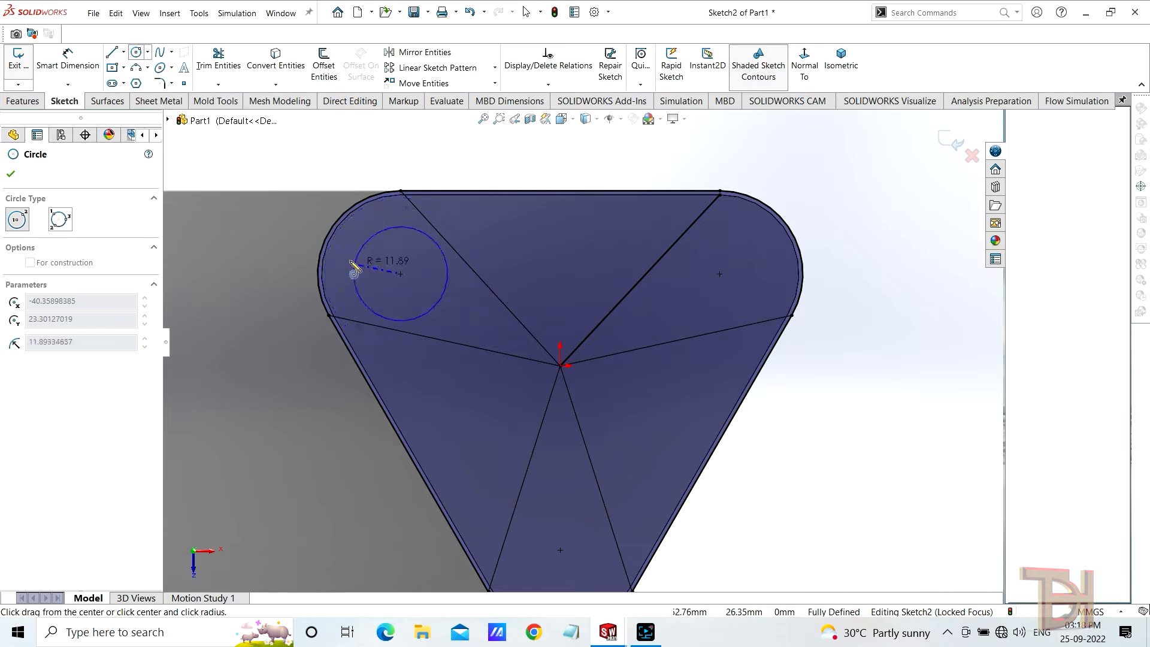
left_click(332, 232)
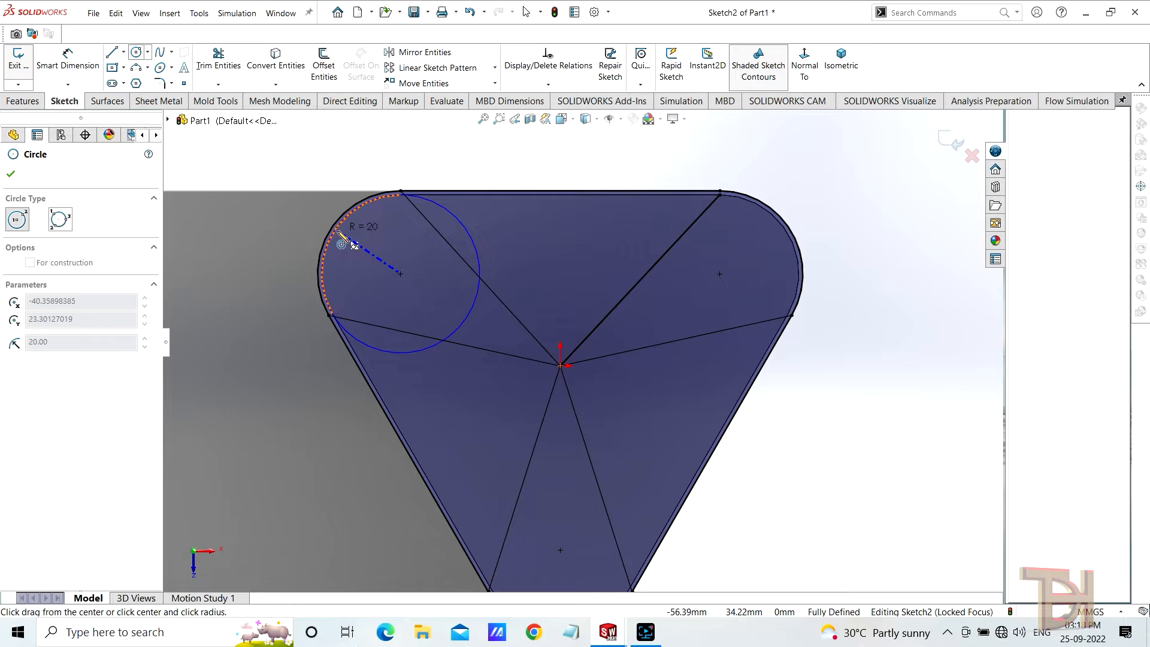
left_click(344, 241)
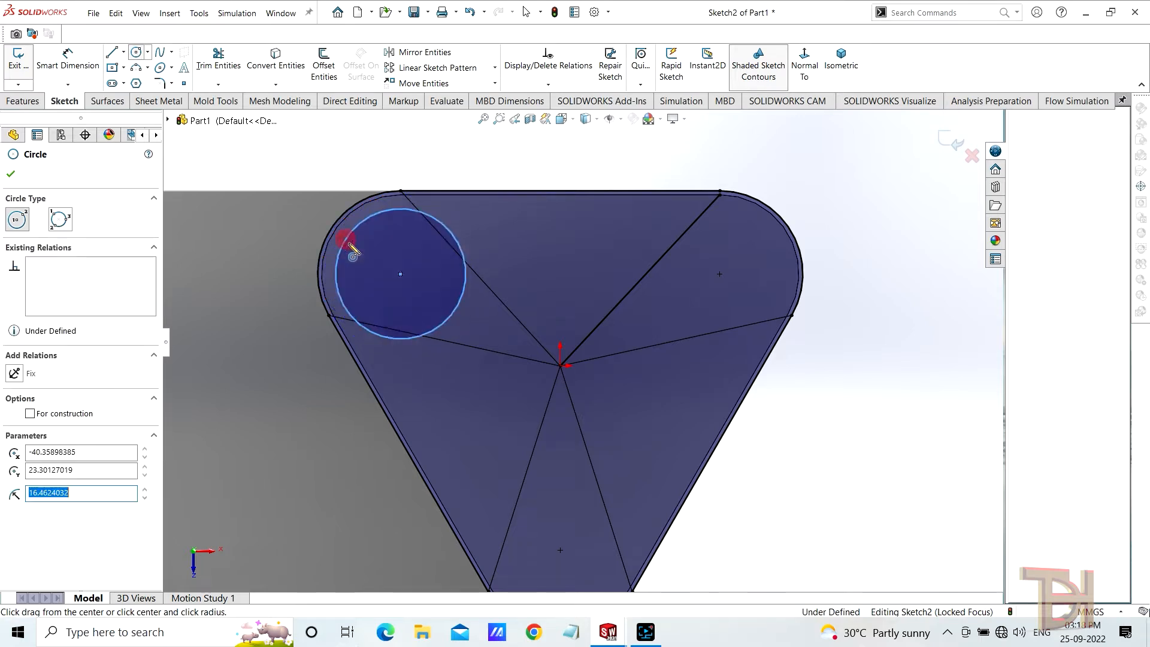
- Dimension the upper-left corner circle with a diameter of 30 mm
scroll(353, 240, "down", 3)
scroll(488, 281, "up", 1)
left_click(93, 84)
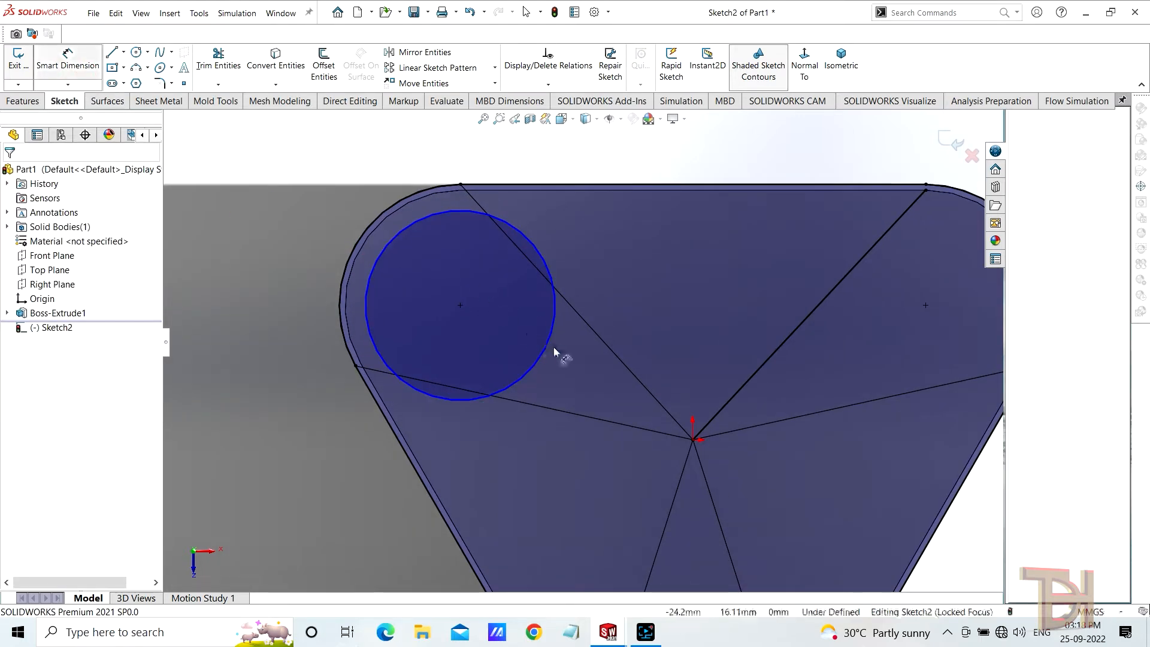
left_click(557, 315)
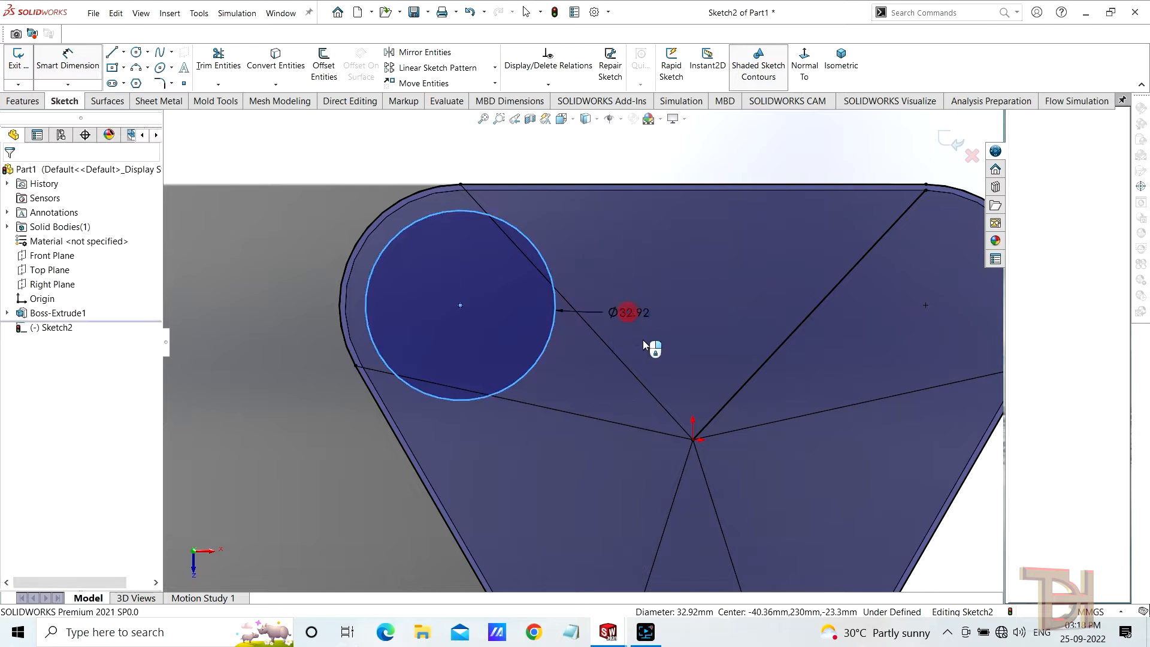
left_click(630, 310)
type("30")
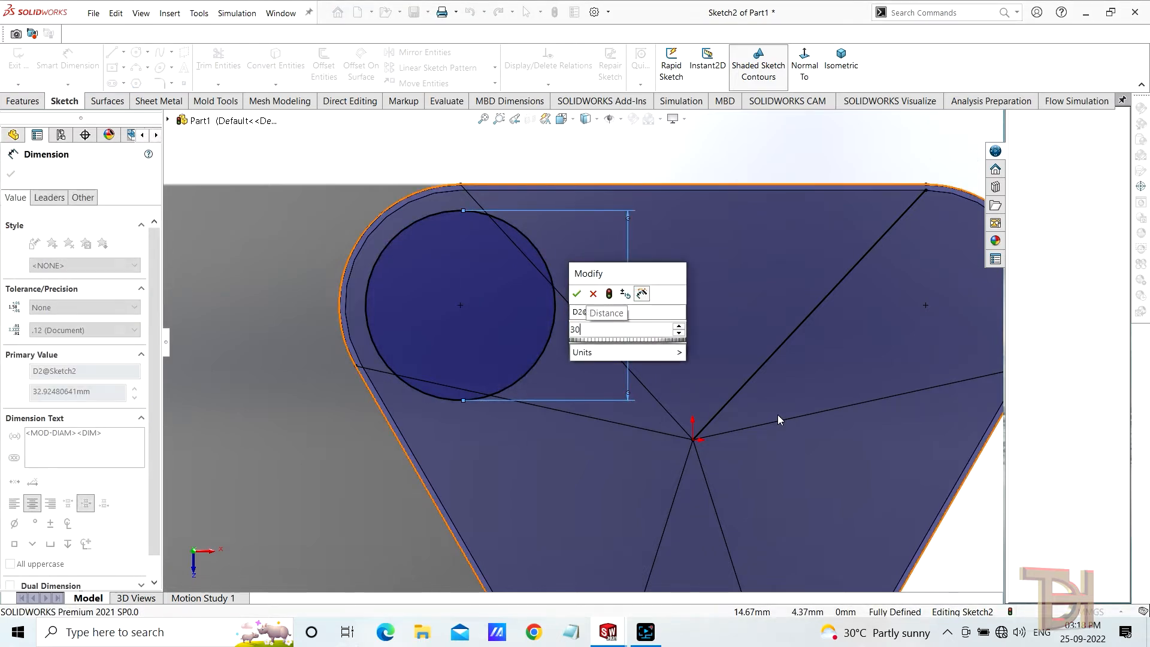
key("Return")
- Sketch circles centred on the other two corner arcs, about 11 mm radius at the upper right and 18.4 mm at the bottom
scroll(778, 415, "up", 3)
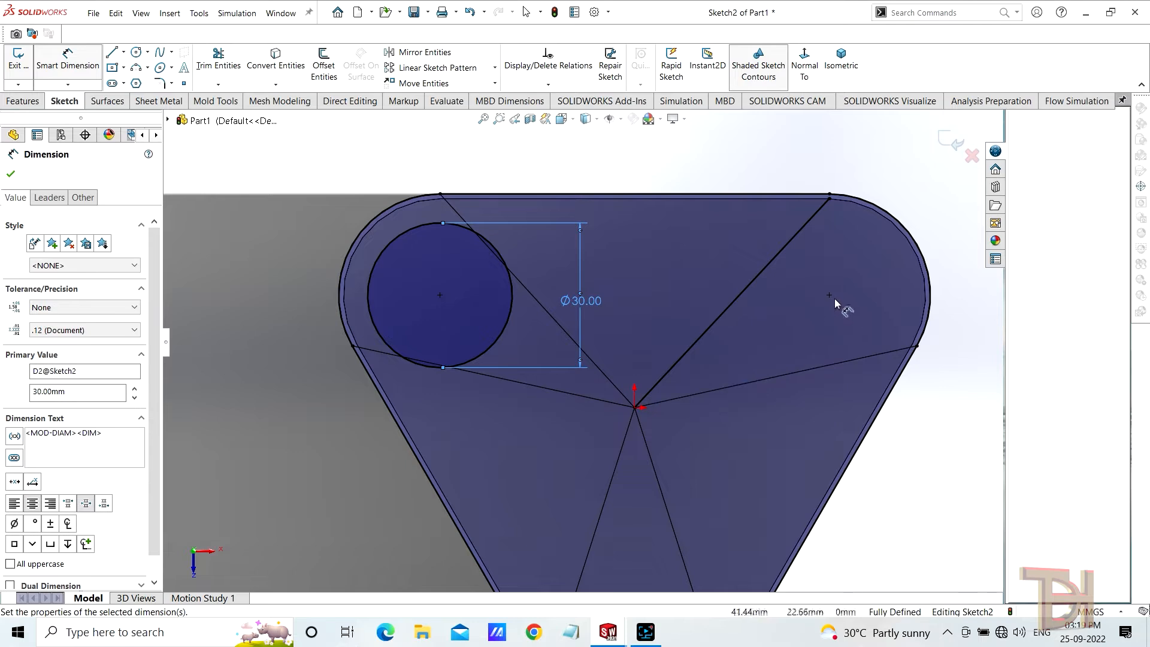
left_click(137, 52)
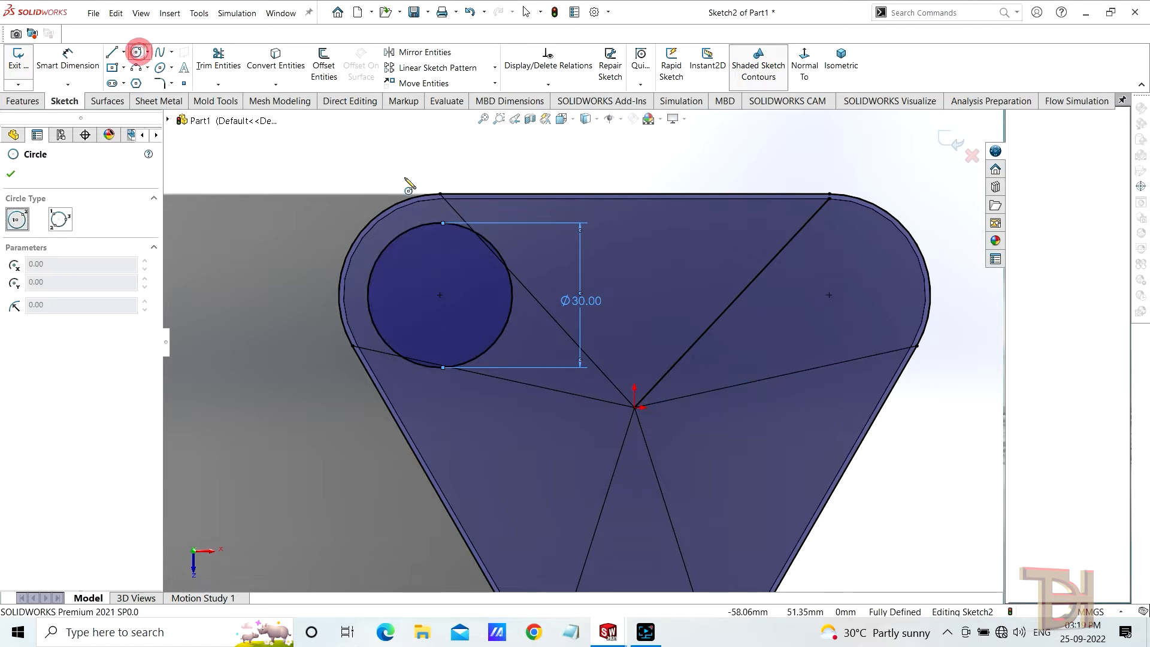
left_click(829, 295)
left_click(882, 304)
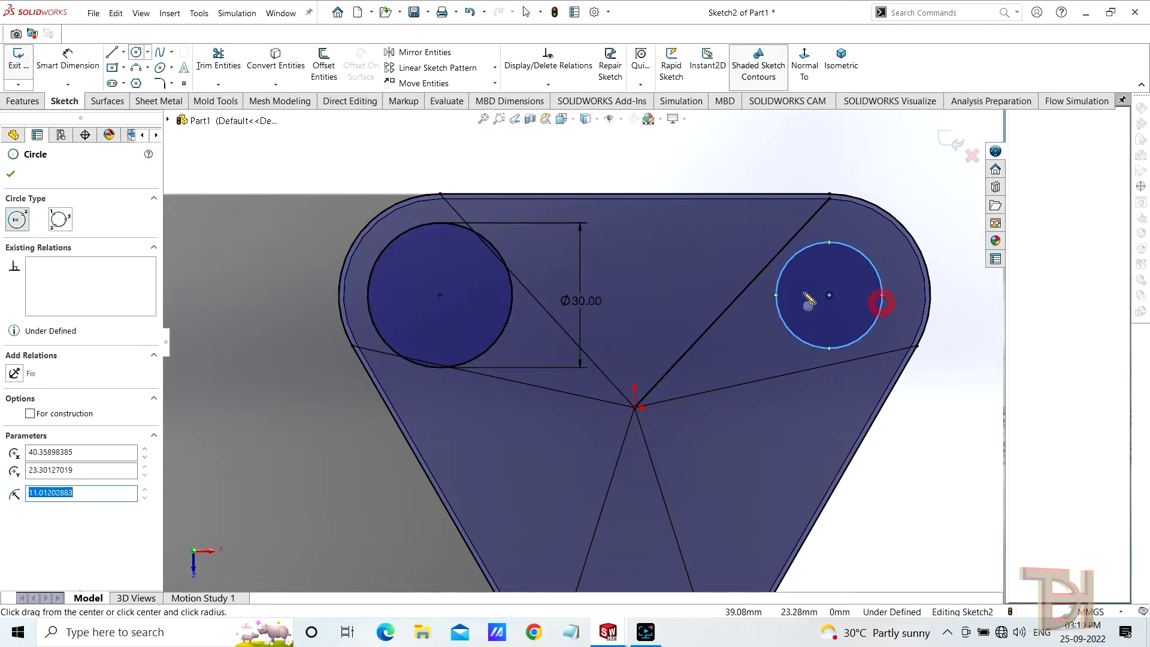
scroll(623, 422, "up", 3)
left_click(612, 510)
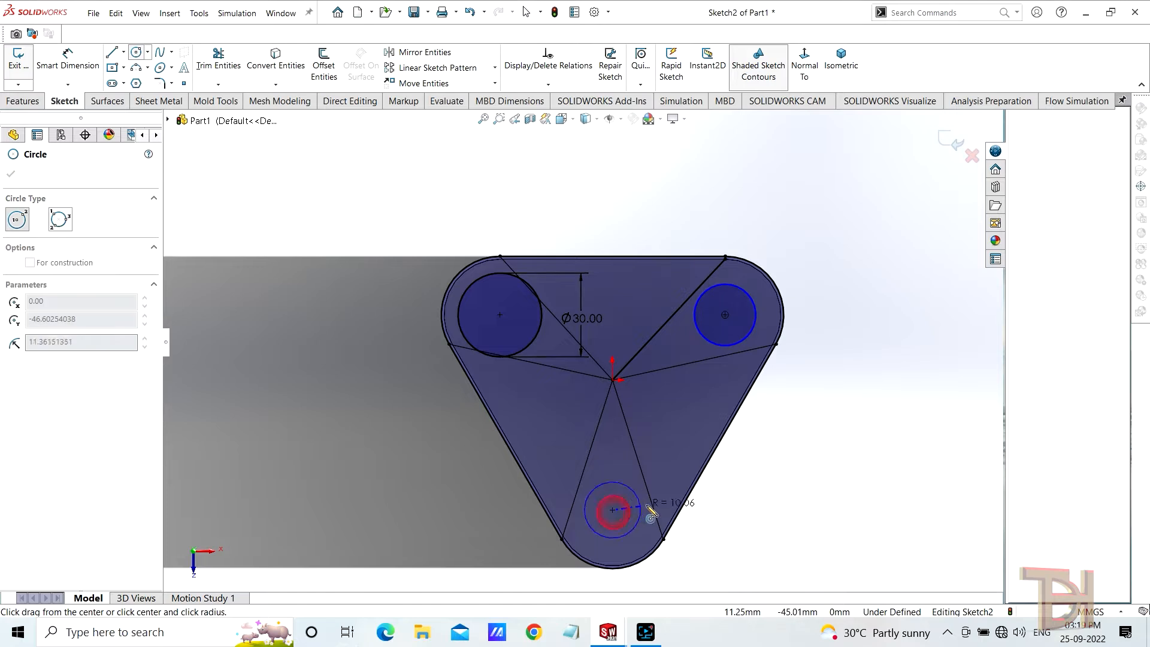
left_click(663, 506)
right_click(743, 423)
left_click(794, 479)
- Apply equal relations so all three corner circles share the dimensioned circle's size
scroll(747, 441, "down", 2)
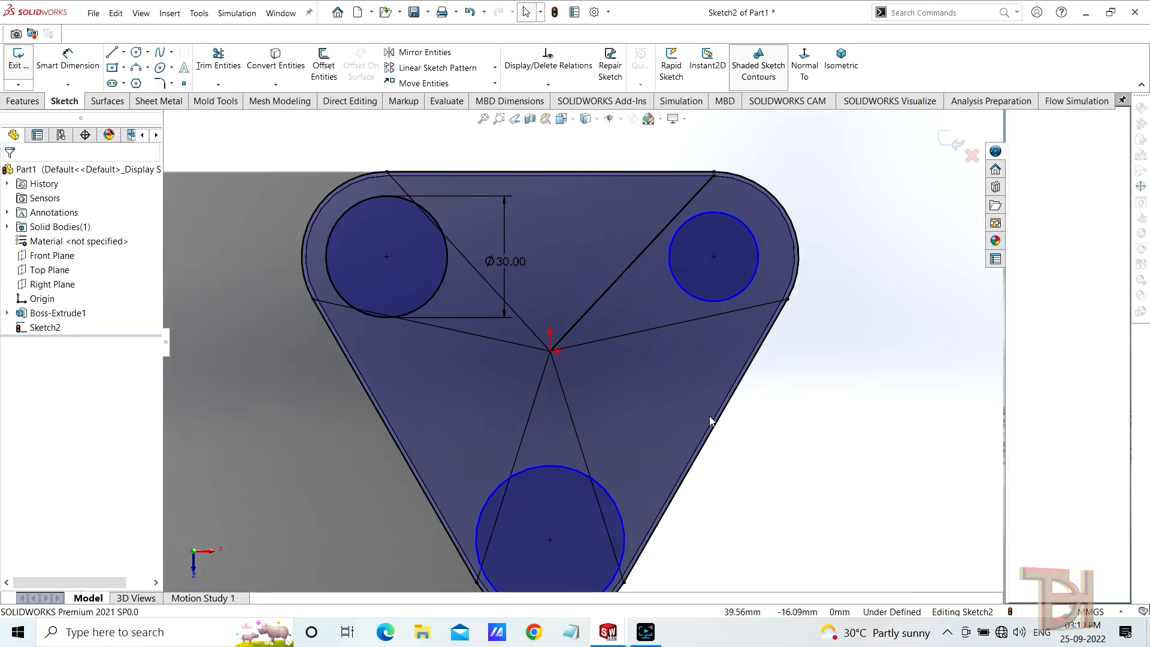
left_click(613, 495)
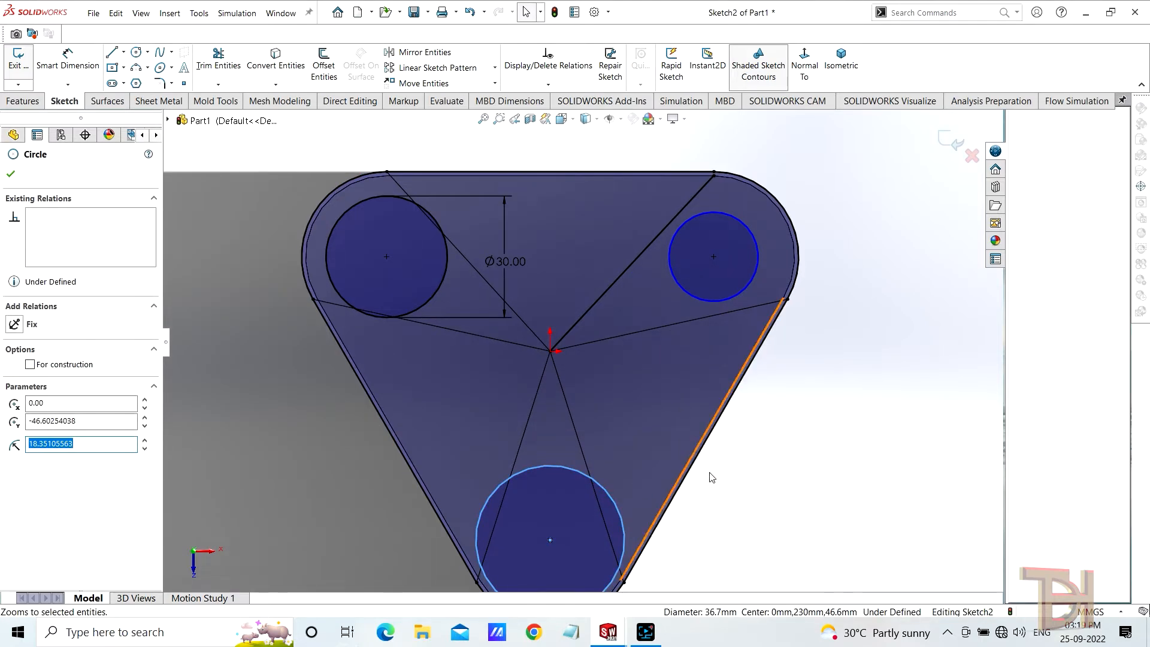
left_click(714, 302, "ctrl")
left_click(794, 247)
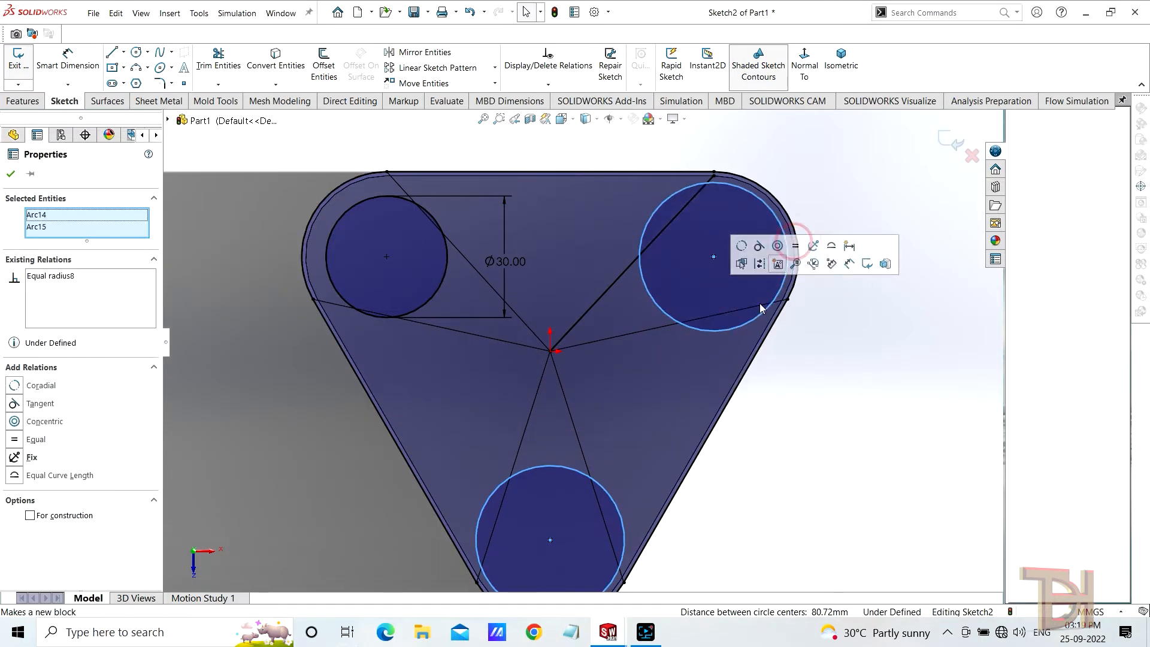
left_click(446, 286, "ctrl")
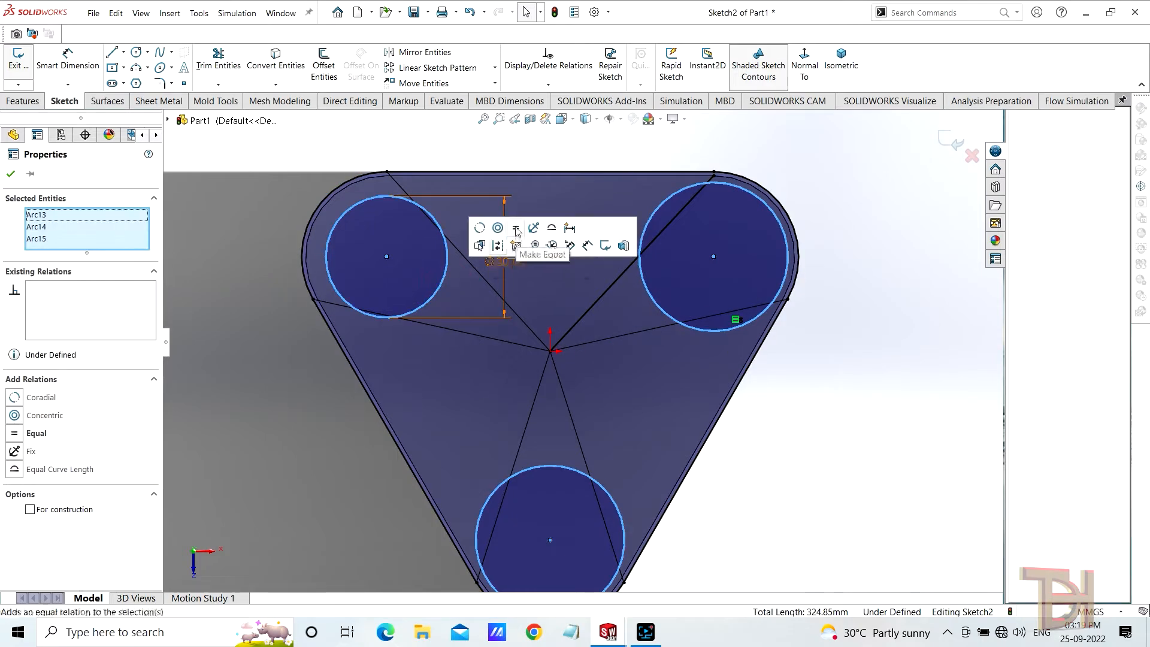
left_click(516, 229)
left_click(828, 442)
- Trim away the connecting line segments between the origin and the three corner circles
scroll(827, 441, "up", 2)
scroll(600, 382, "down", 1)
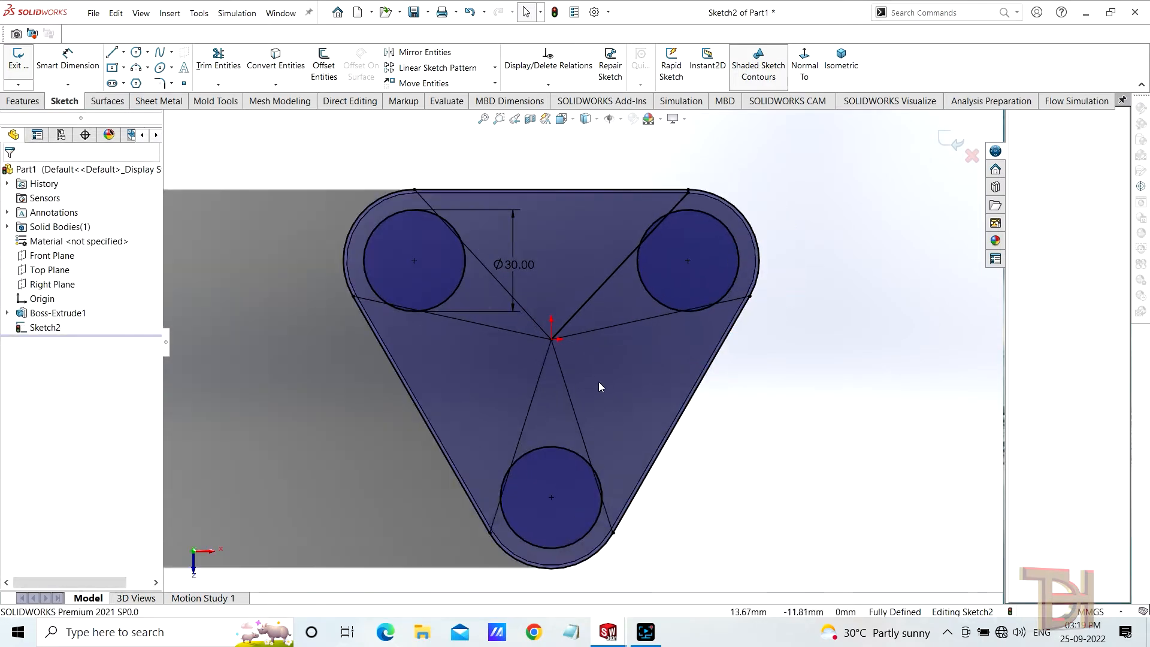
left_click(218, 67)
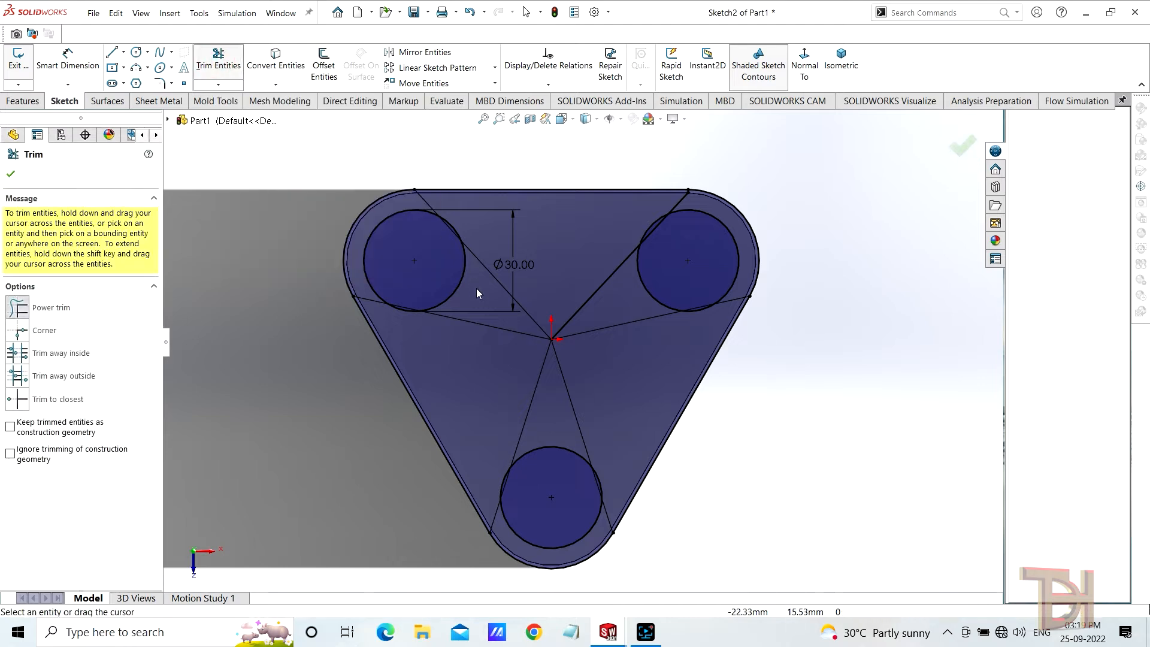
left_click_drag(557, 399, 560, 400)
scroll(594, 516, "down", 5)
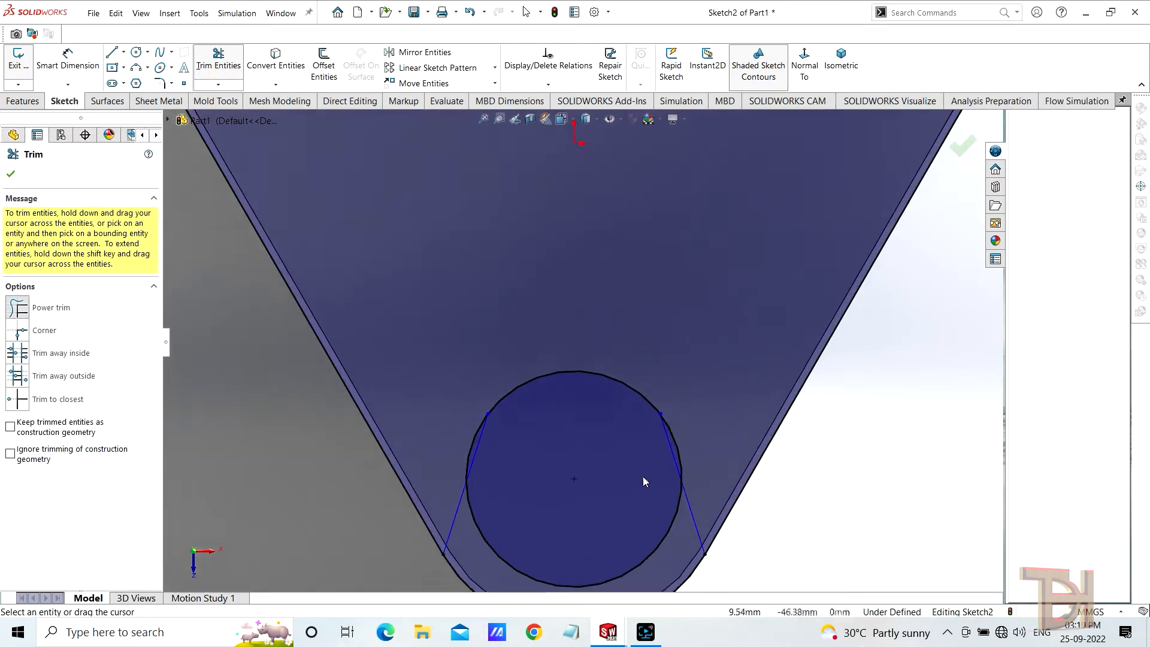
- Trim the bottom corner circle so only its inner arc between the two connecting lines remains
scroll(642, 484, "down", 2)
left_click_drag(692, 406, 685, 418)
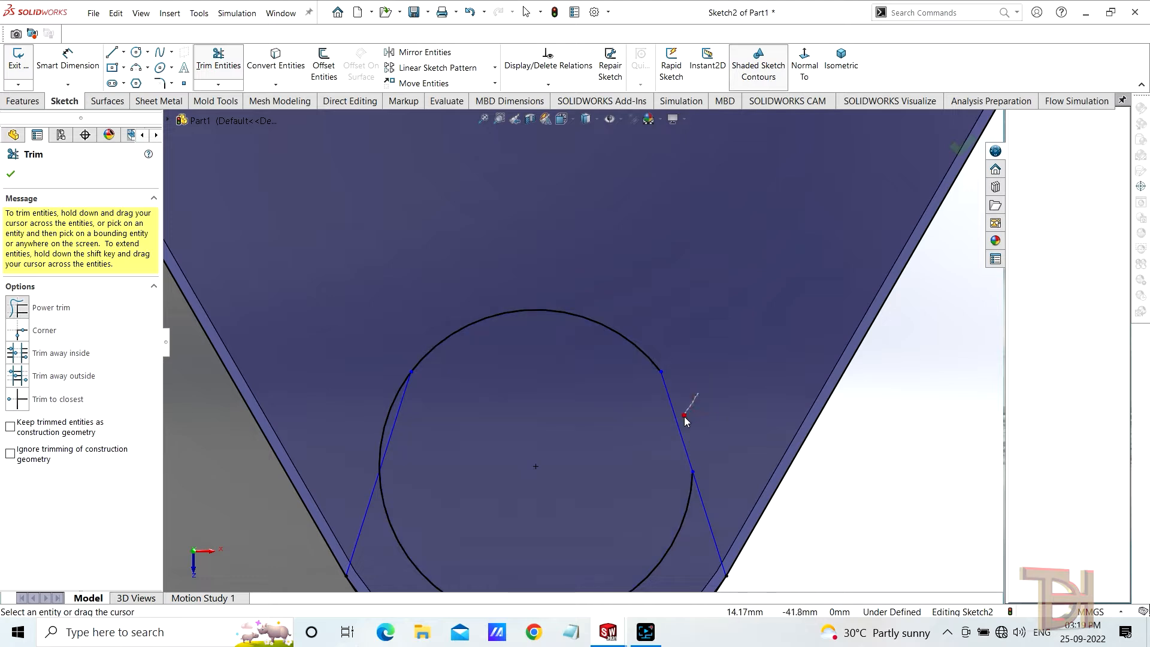
scroll(527, 474, "up", 3)
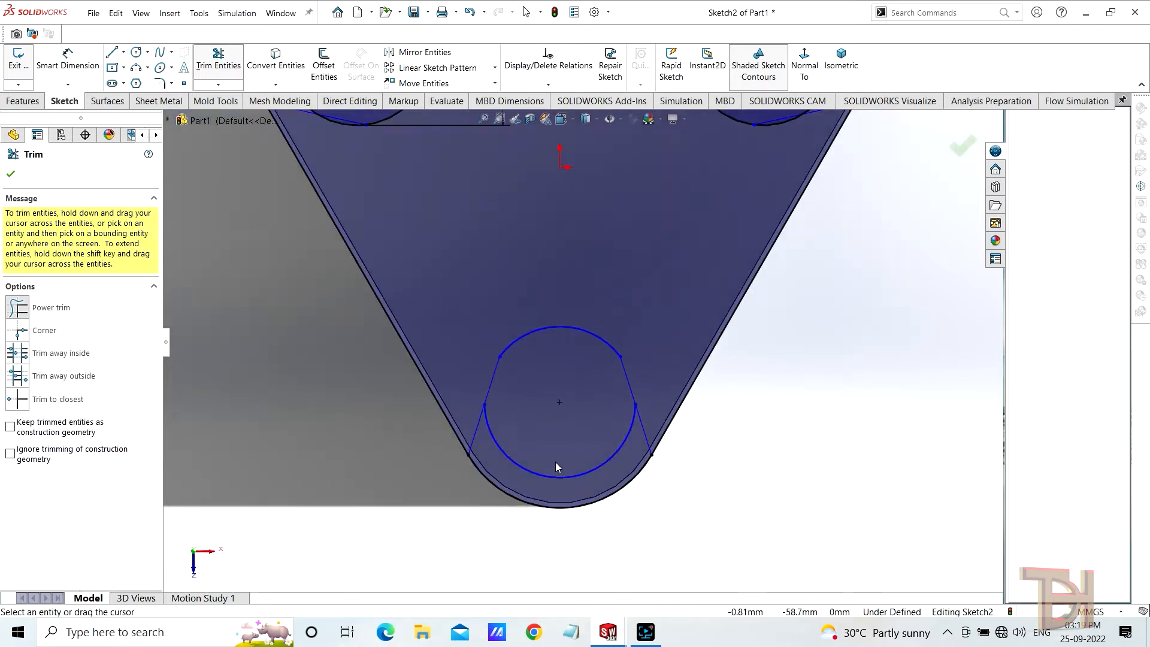
scroll(582, 480, "up", 3)
scroll(655, 226, "down", 1)
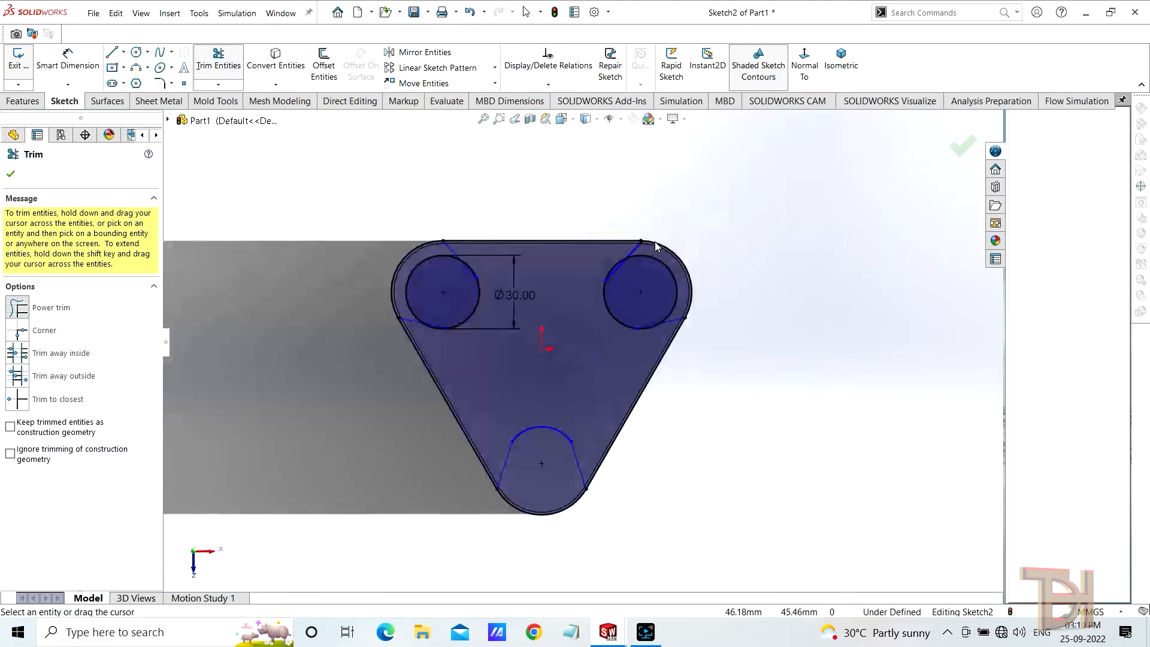
- Trim the upper-right corner circle to leave only its inner arc between the two connecting lines
scroll(623, 304, "down", 4)
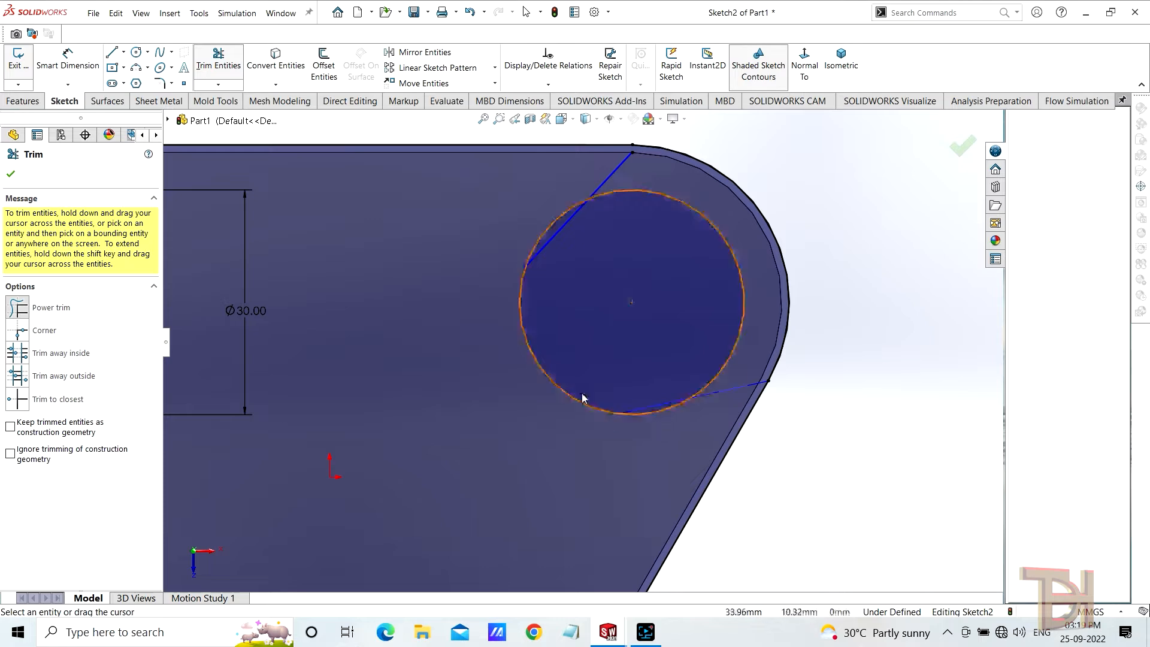
scroll(606, 417, "down", 1)
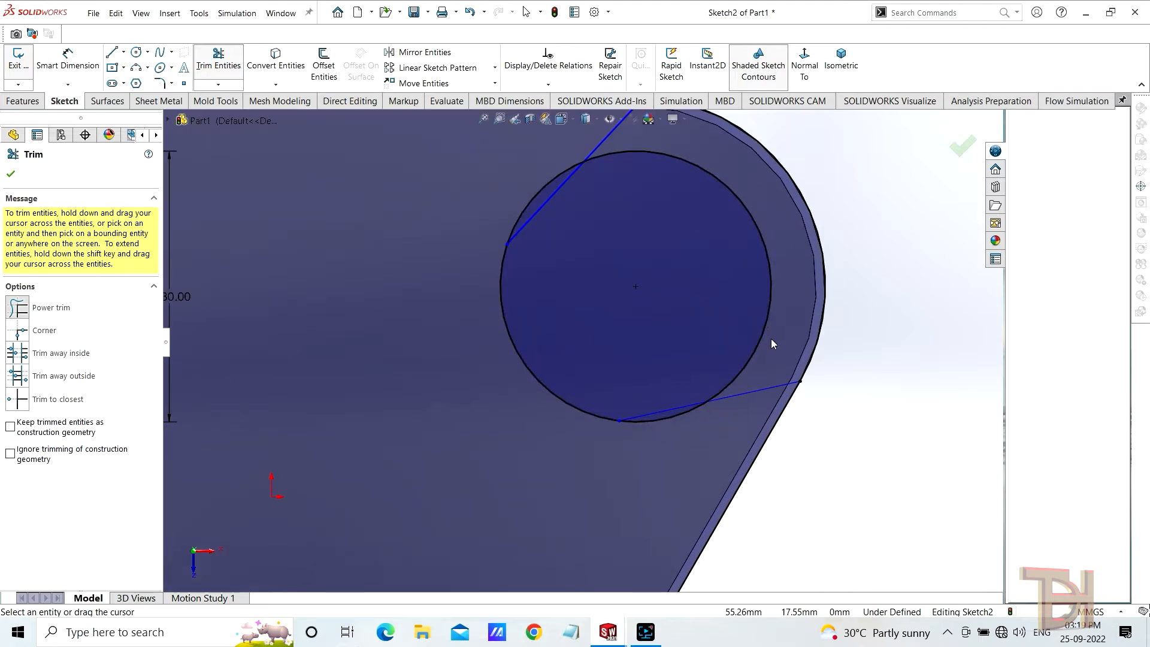
mouse_move(763, 322)
left_mouse_down()
mouse_move(708, 411)
mouse_move(671, 409)
left_mouse_up()
scroll(675, 426, "down", 3)
scroll(578, 329, "up", 4)
scroll(541, 227, "down", 3)
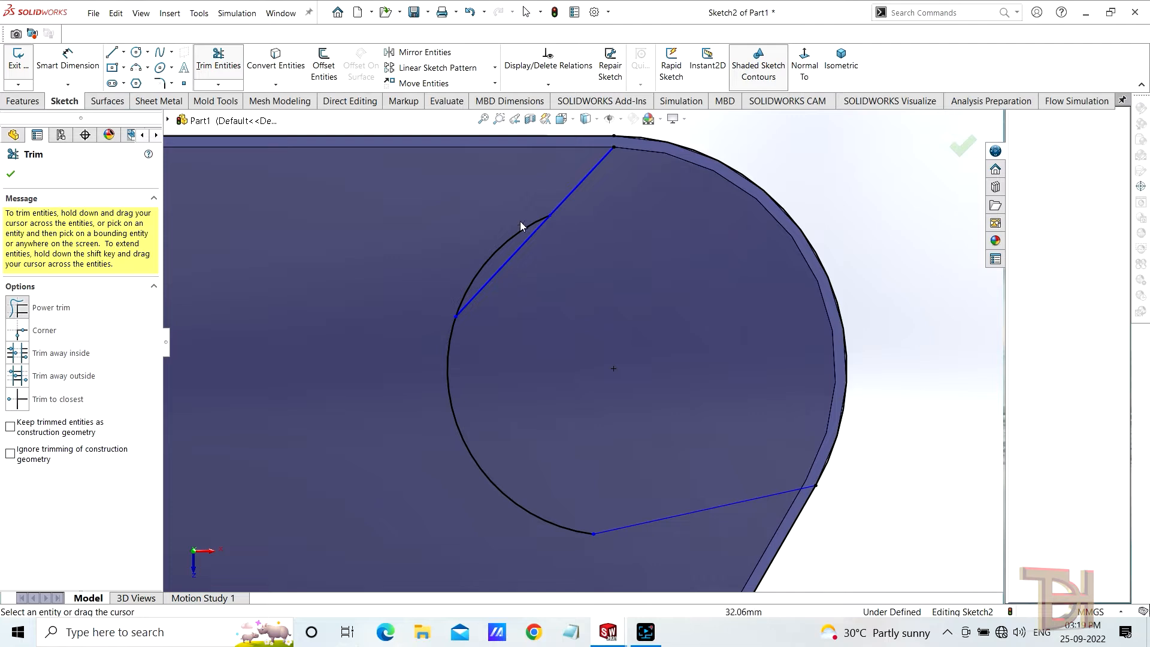
scroll(669, 274, "up", 5)
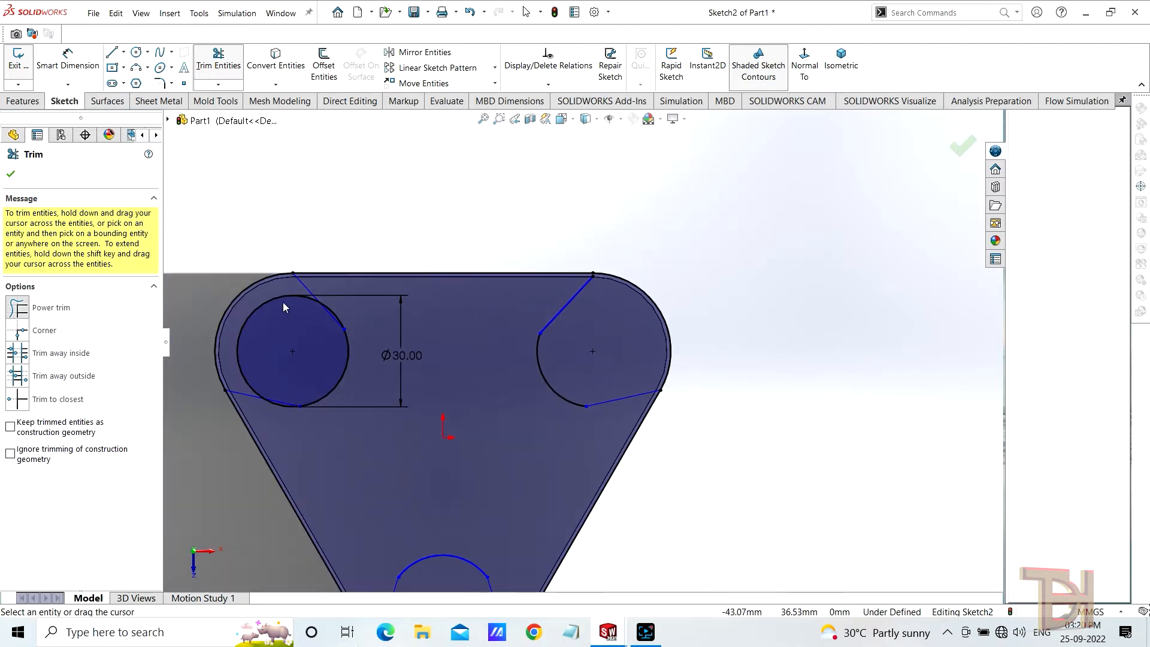
- Trim the upper-left corner circle down to its inner arc between the two connecting lines
scroll(284, 308, "down", 5)
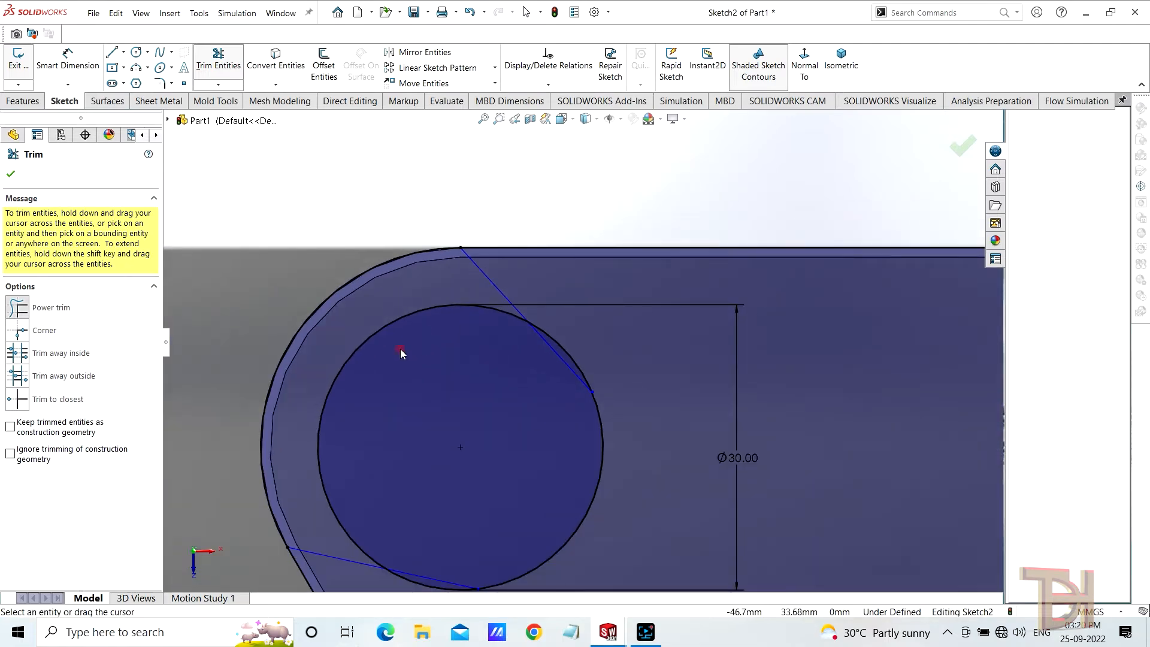
left_click(379, 339)
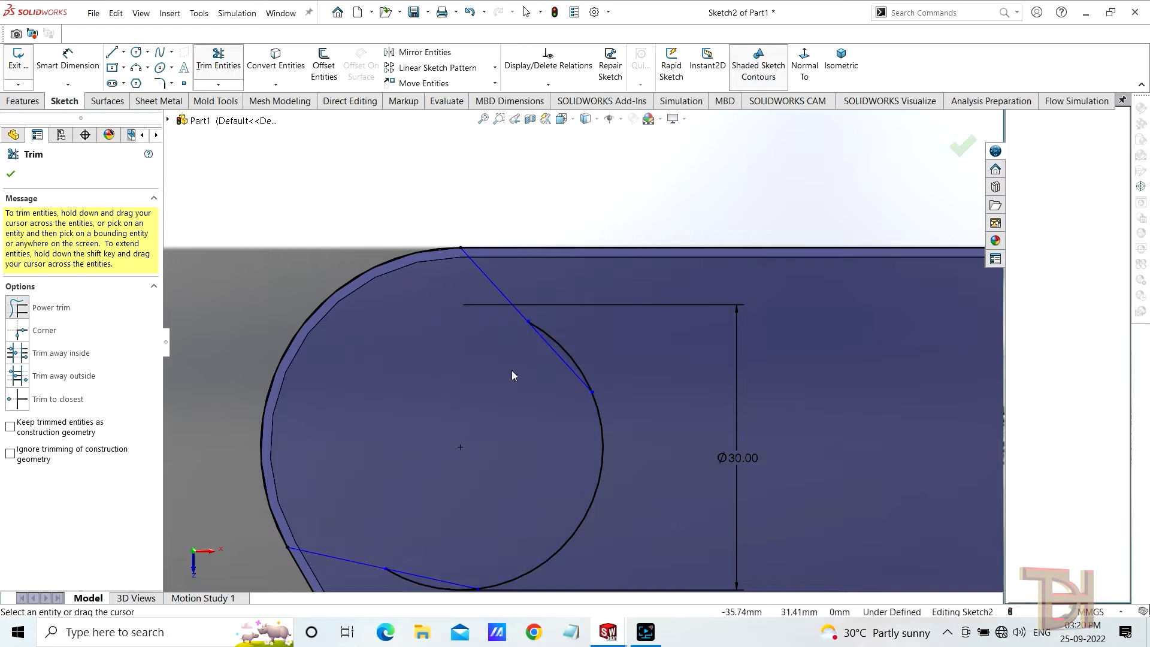
scroll(562, 333, "down", 3)
left_click(557, 330)
scroll(557, 337, "up", 5)
scroll(582, 359, "down", 3)
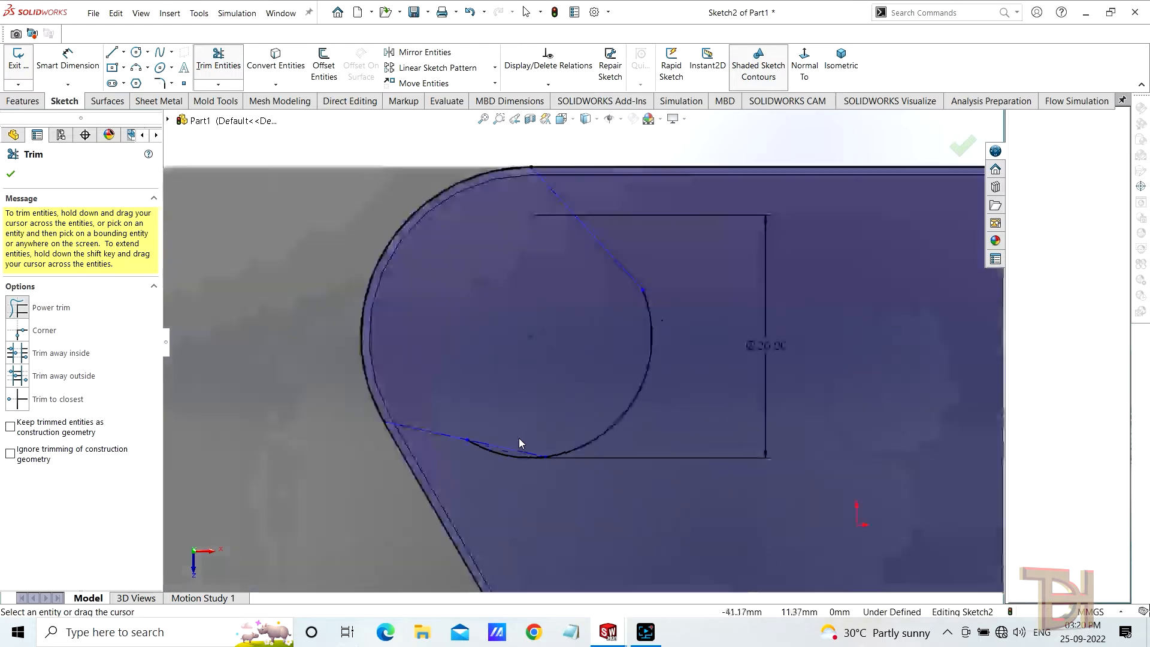
scroll(713, 451, "up", 5)
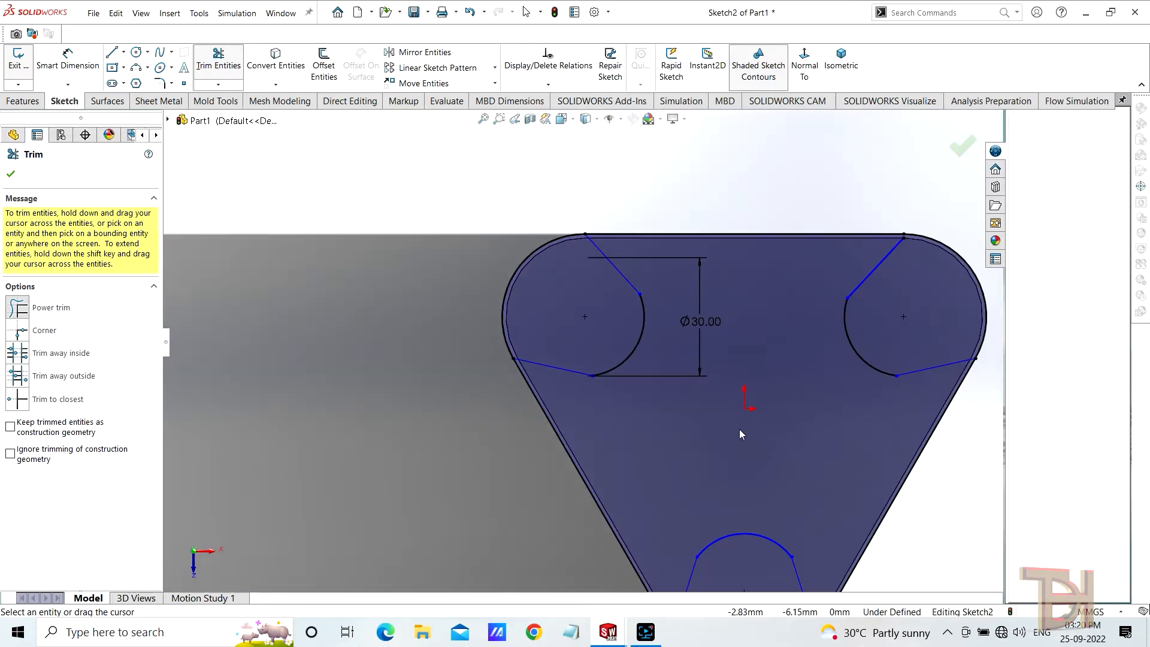
- Move the upper endpoint of the upper-right corner's connecting line from the inner wall edge onto the outer outline's tangent point
scroll(768, 280, "down", 10)
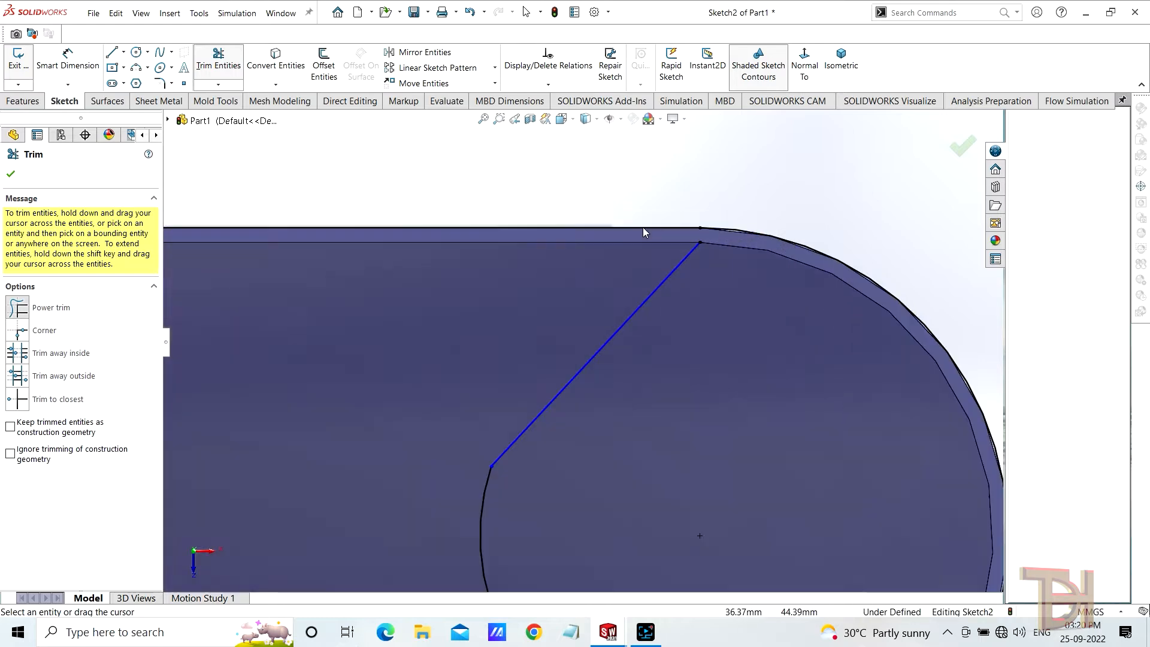
right_click(685, 207)
left_click(731, 240)
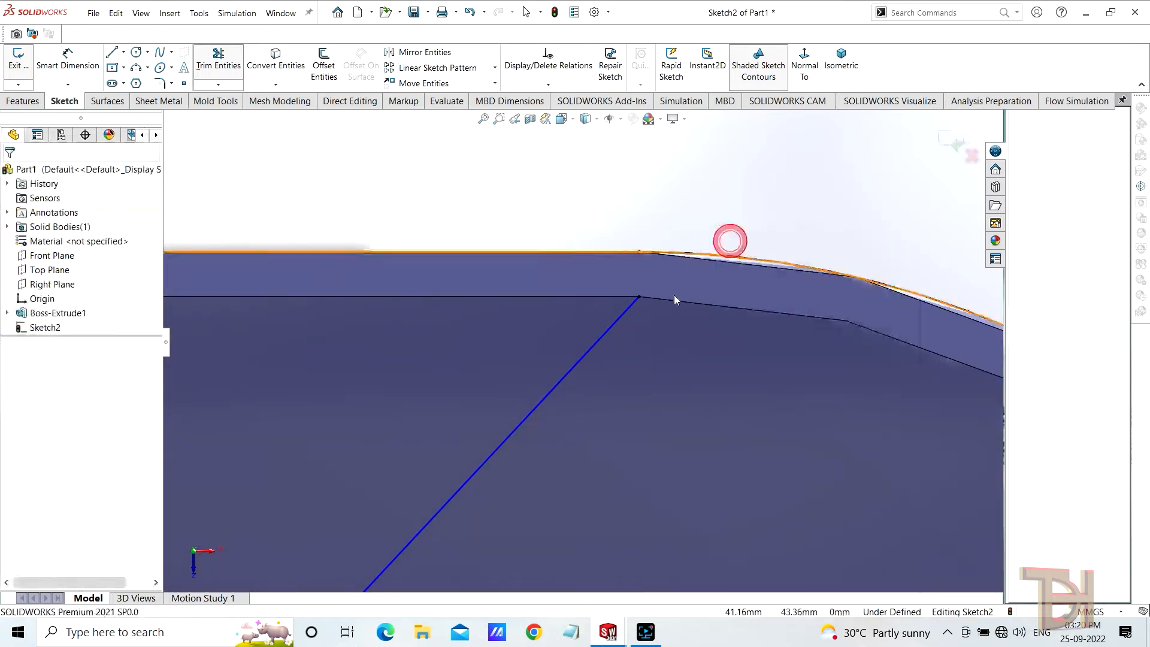
left_click(638, 296)
mouse_move(638, 283)
left_mouse_down()
mouse_move(640, 252)
mouse_move(643, 280)
left_mouse_up()
right_click(641, 305)
left_click(675, 469)
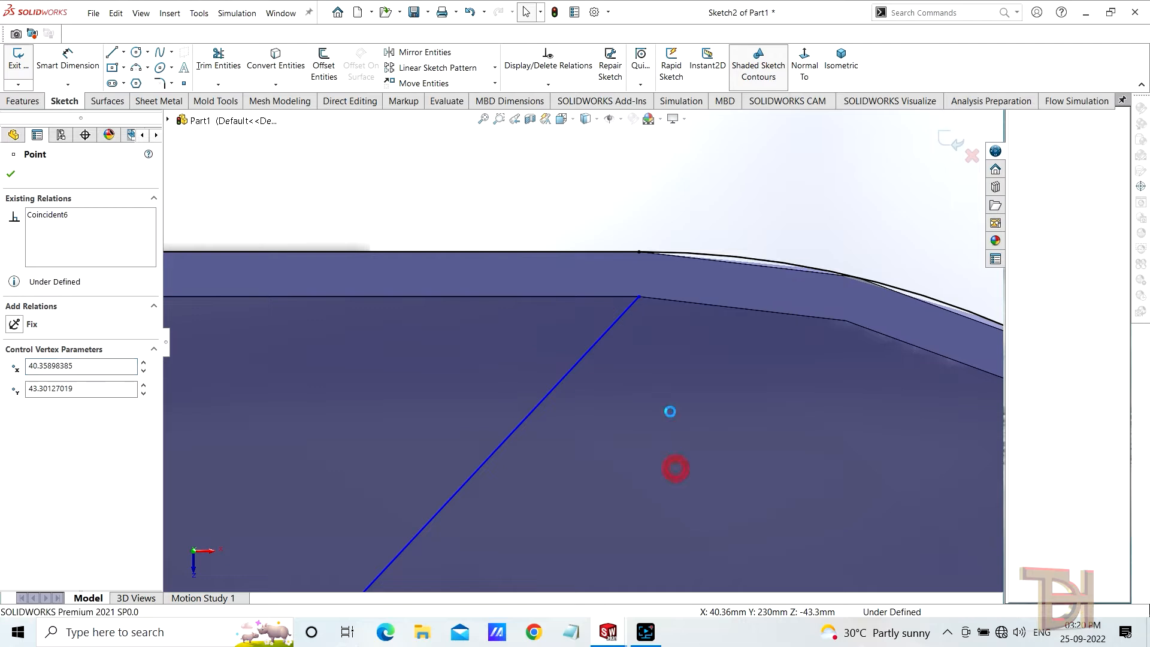
left_click_drag(638, 286, 642, 254)
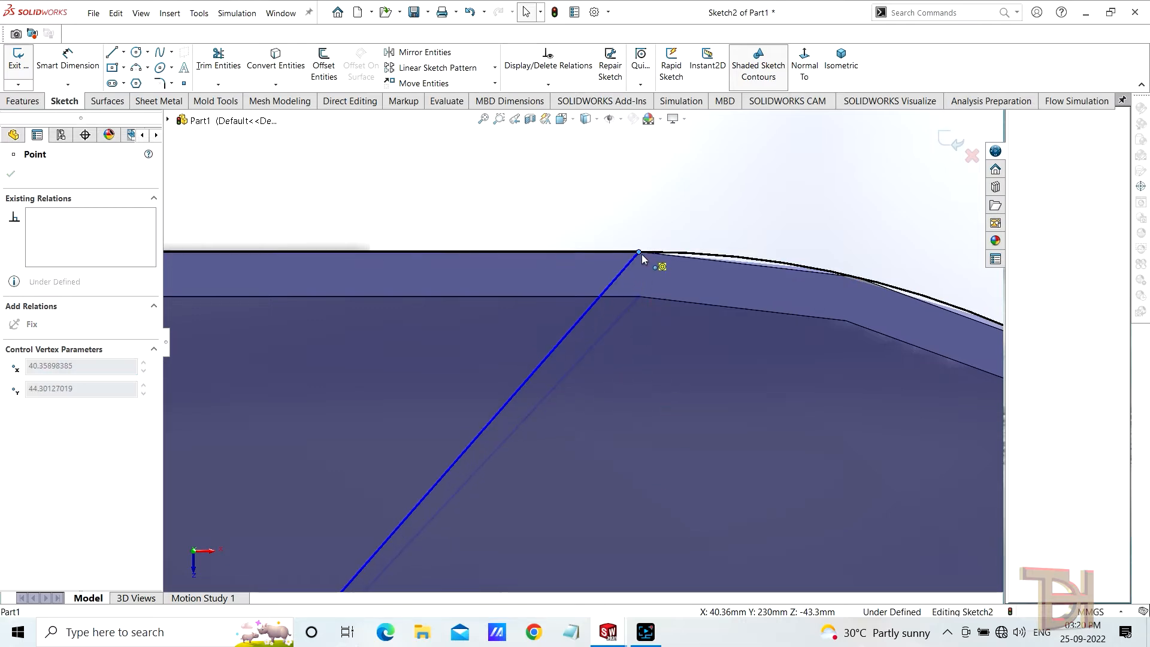
key("Escape")
- Examine the connecting lines' endpoints on the outline at each of the three corners
scroll(713, 357, "up", 3)
scroll(715, 383, "up", 3)
scroll(675, 473, "down", 4)
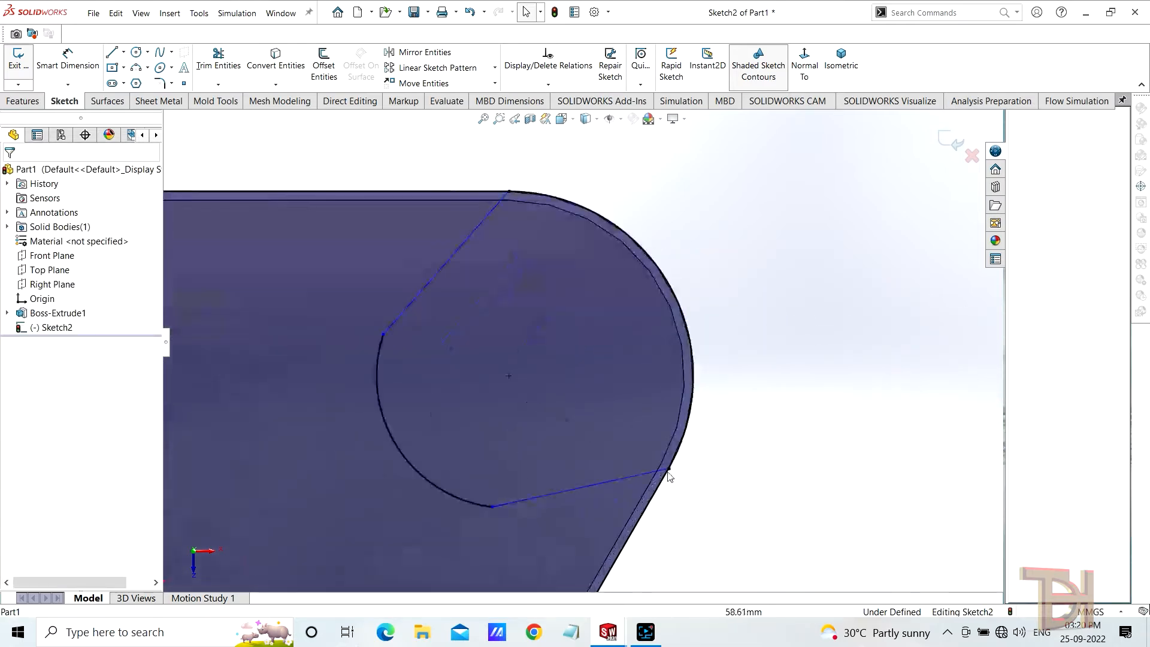
scroll(623, 455, "up", 2)
scroll(600, 449, "up", 3)
scroll(513, 366, "down", 4)
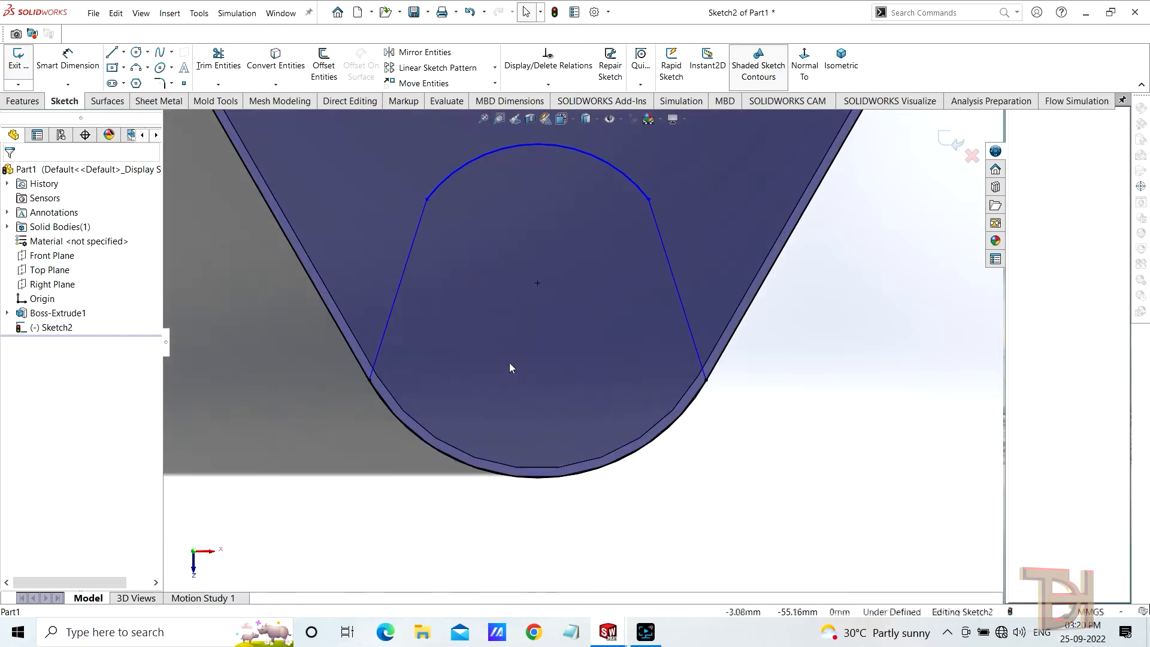
scroll(580, 326, "up", 3)
scroll(577, 336, "down", 4)
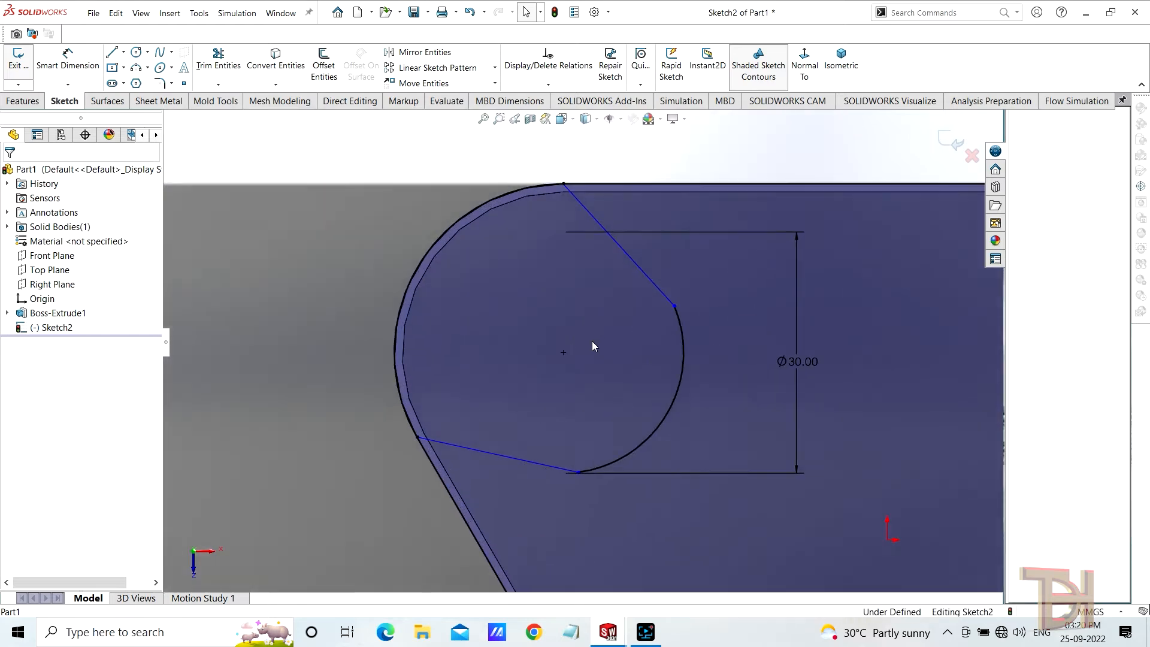
scroll(595, 337, "up", 2)
- Trim away the three straight outline segments between the corners, leaving three separate closed corner profiles
left_click(218, 60)
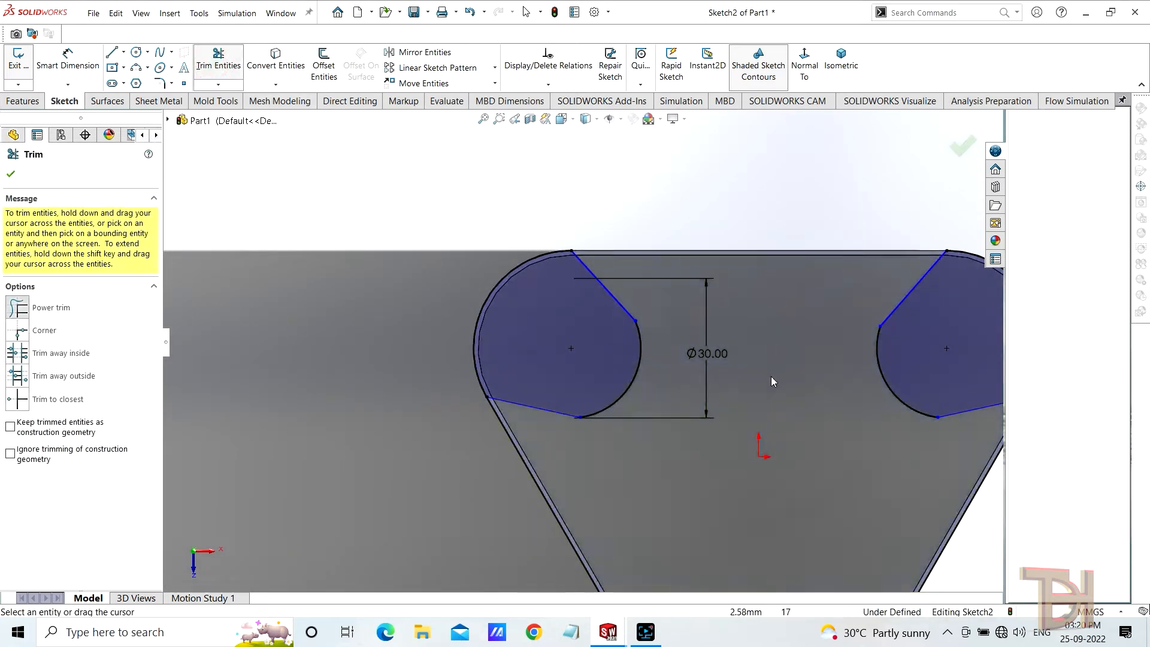
scroll(766, 389, "up", 3)
scroll(655, 473, "down", 1)
scroll(656, 472, "down", 4)
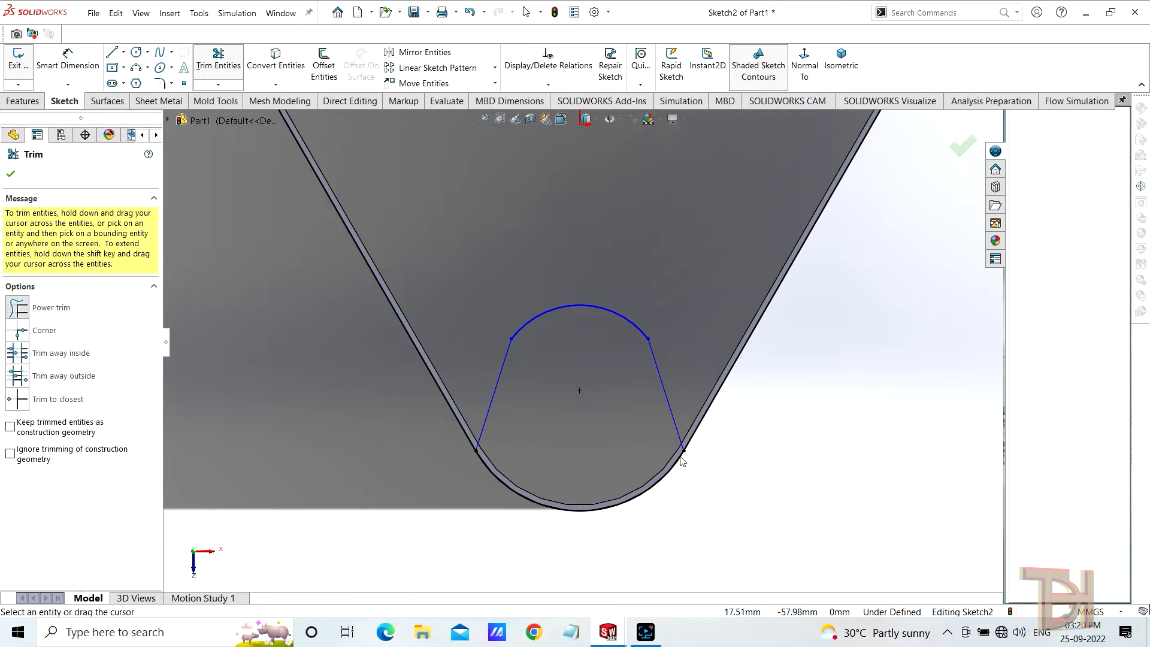
scroll(417, 355, "down", 3)
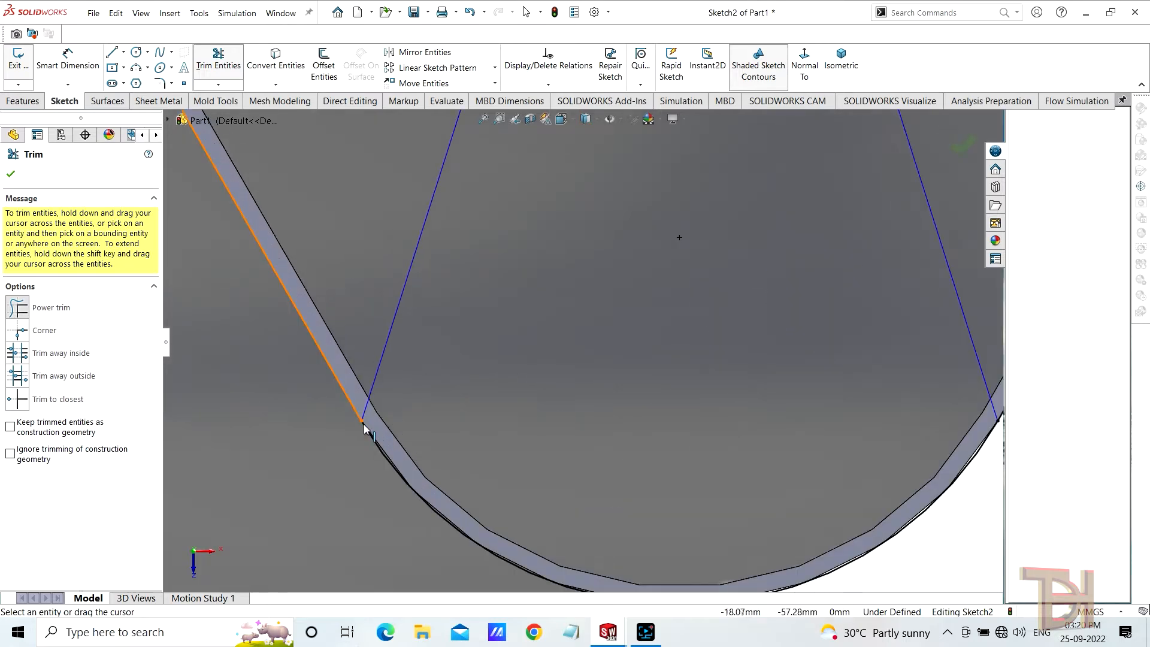
scroll(453, 404, "up", 3)
left_click_drag(310, 255, 407, 212)
scroll(744, 308, "up", 3)
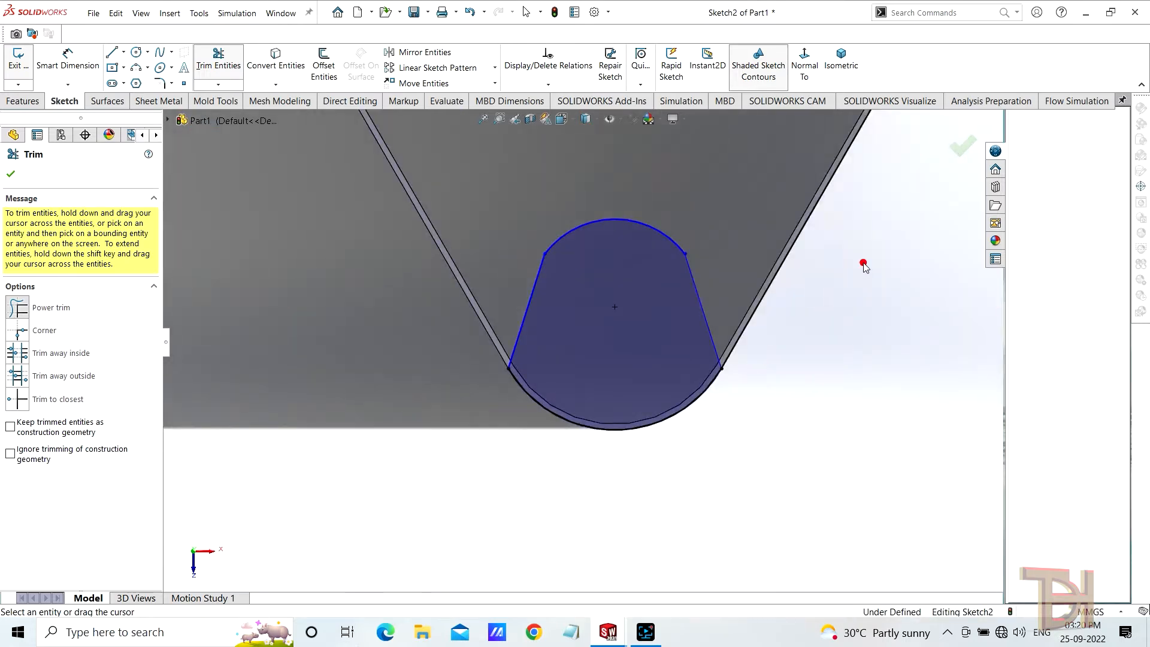
scroll(790, 300, "up", 8)
scroll(647, 225, "down", 3)
scroll(546, 329, "down", 1)
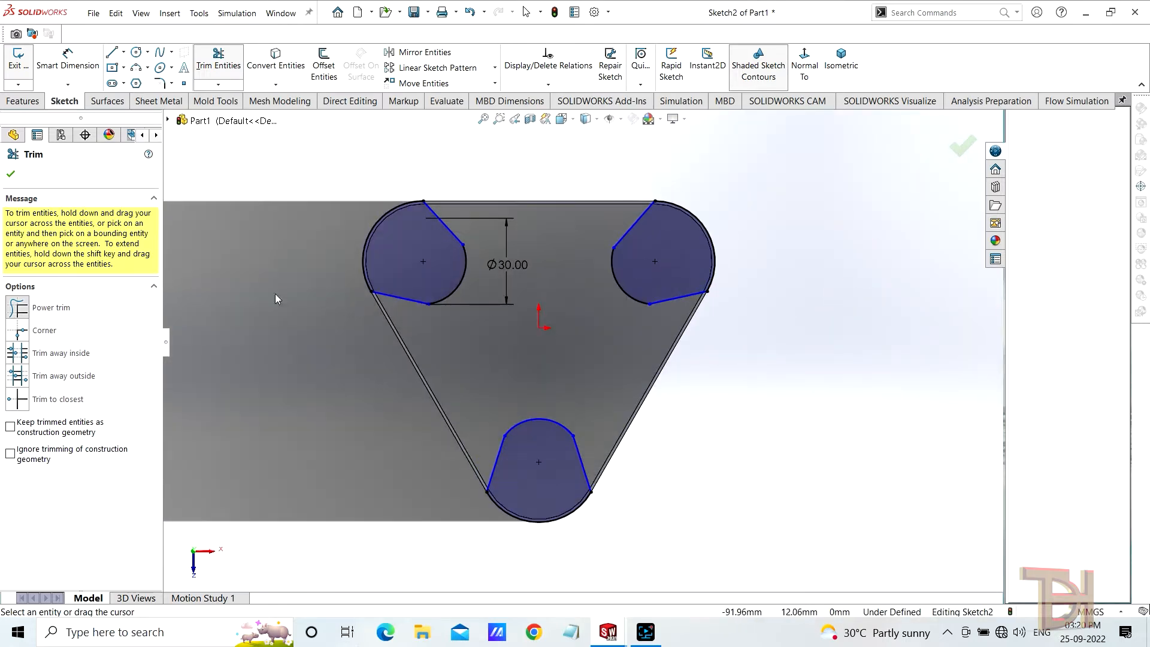
left_click(11, 175)
- Extrude the three corner profiles upward as a blind boss with a depth of 5 mm, merged with the body
left_click(24, 102)
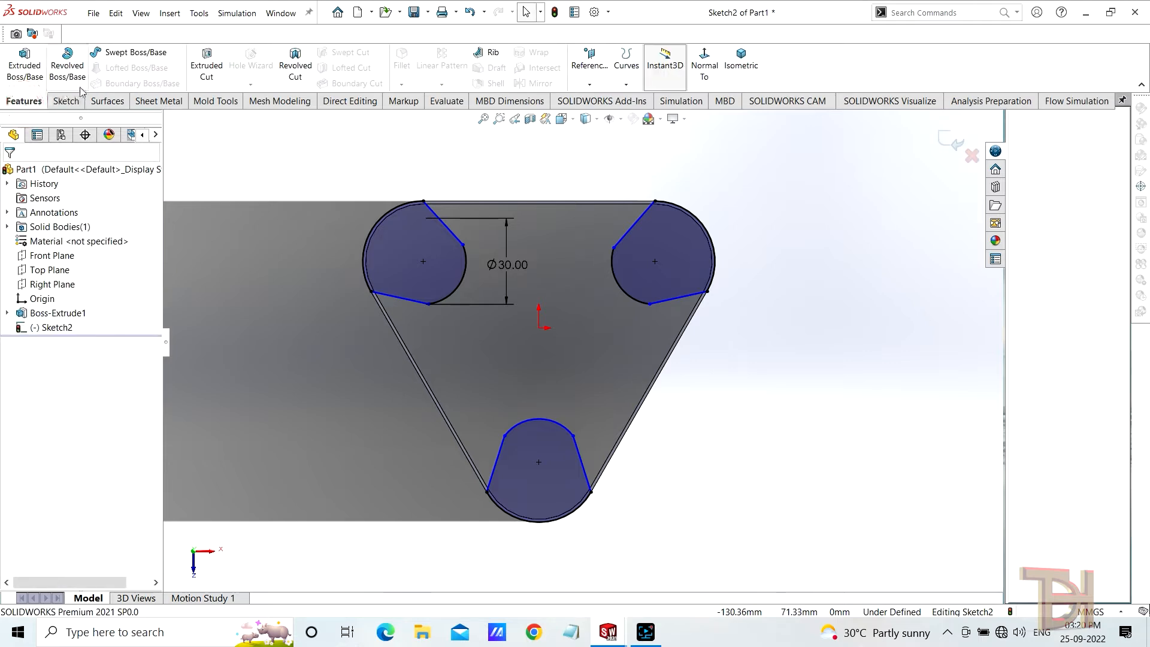
left_click(25, 60)
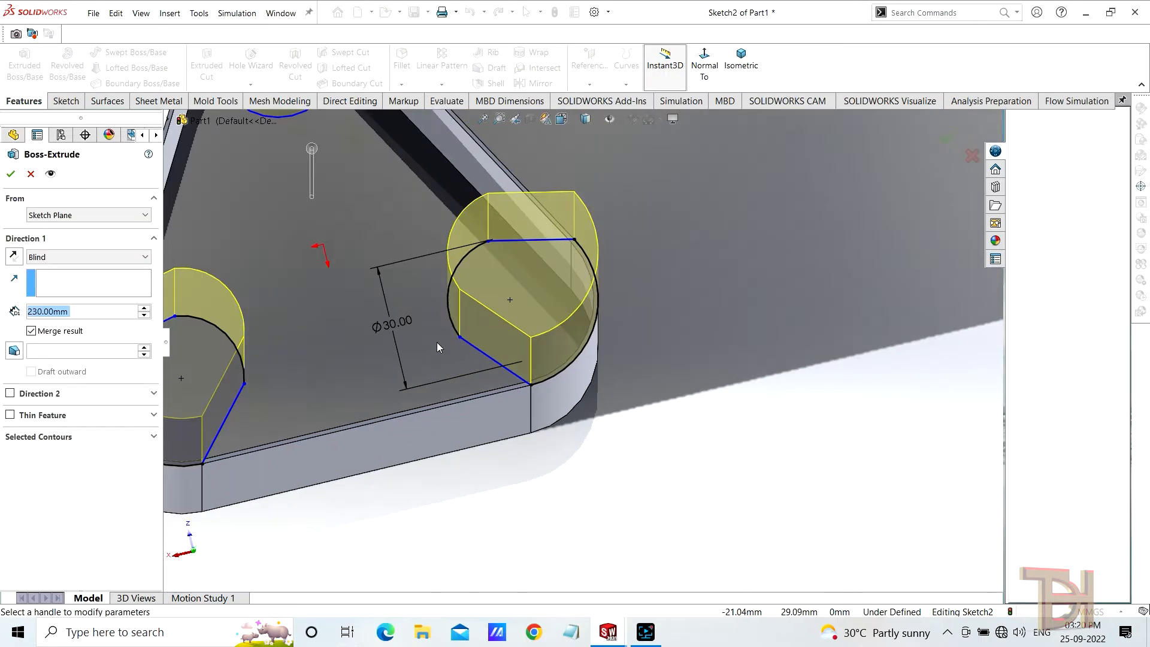
middle_click_drag(423, 329, 485, 275)
scroll(491, 263, "up", 4)
scroll(620, 256, "down", 4)
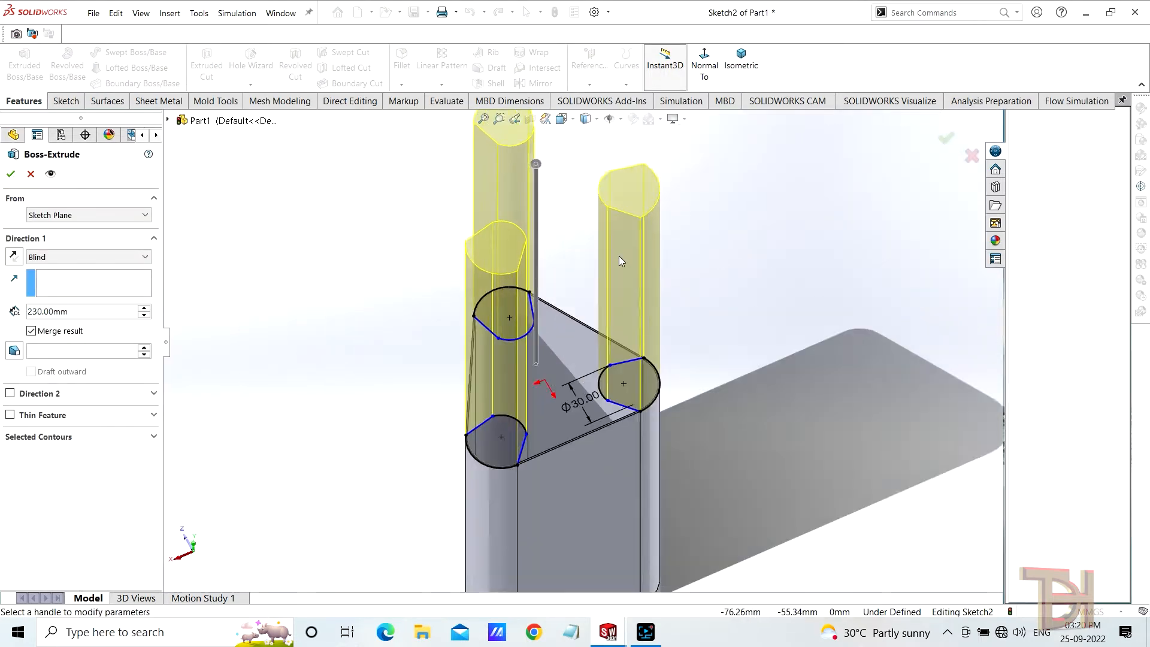
scroll(619, 256, "up", 2)
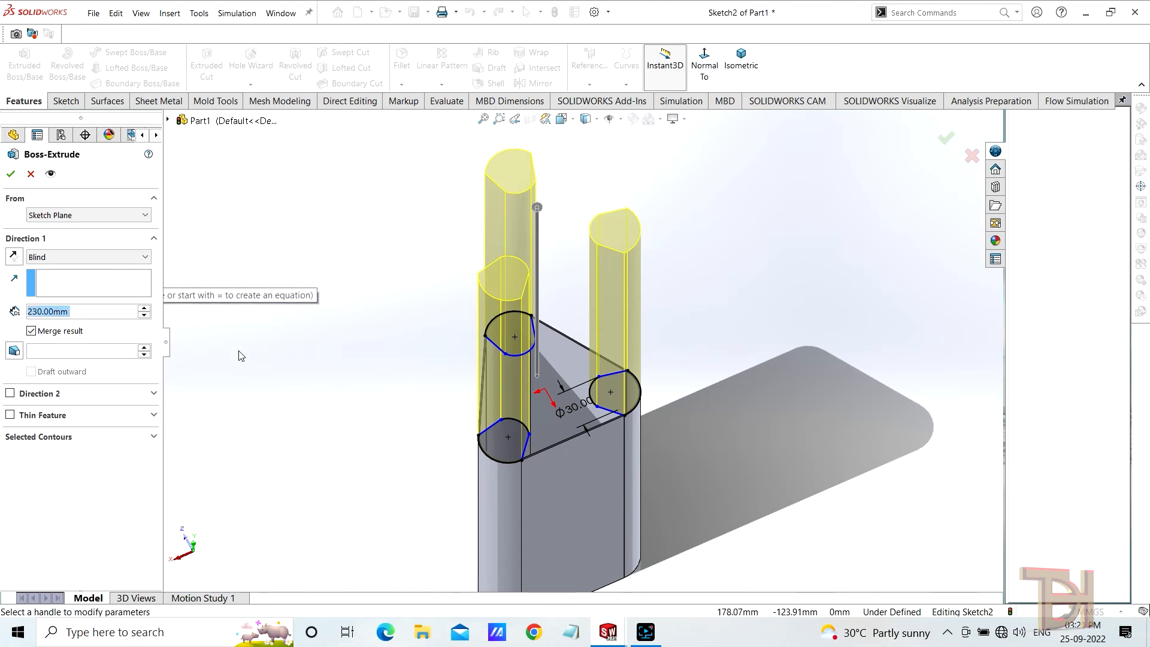
type("5")
key("Return")
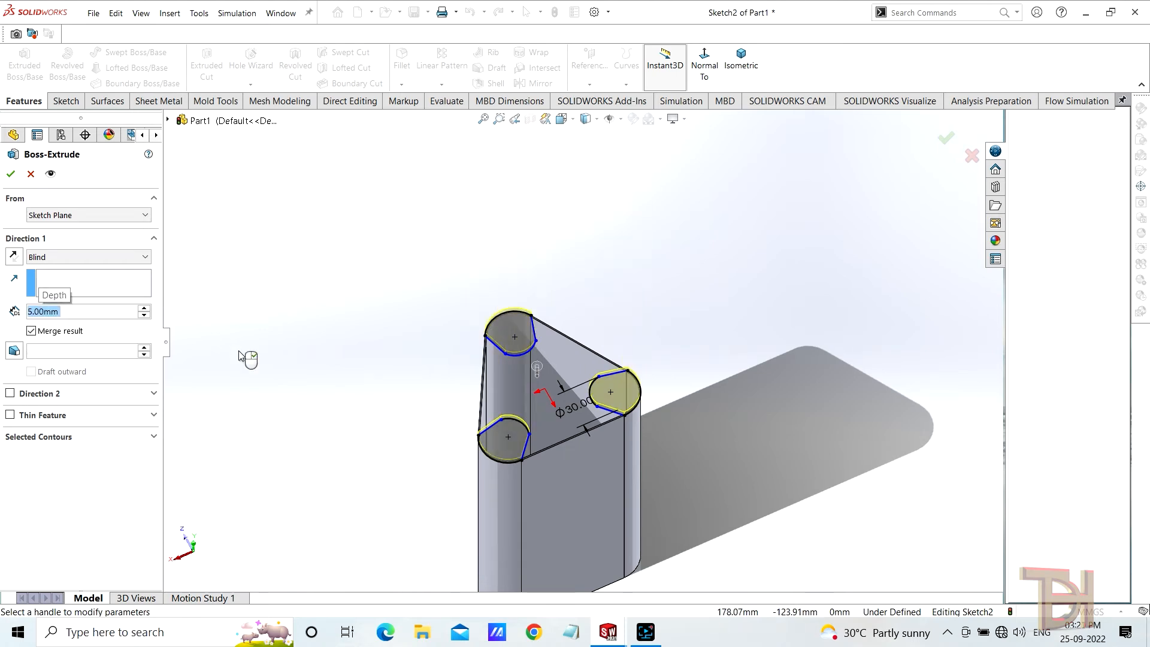
scroll(509, 381, "down", 2)
middle_click_drag(574, 477, 672, 372)
scroll(541, 501, "down", 3)
middle_click_drag(545, 481, 644, 380)
scroll(643, 376, "down", 2)
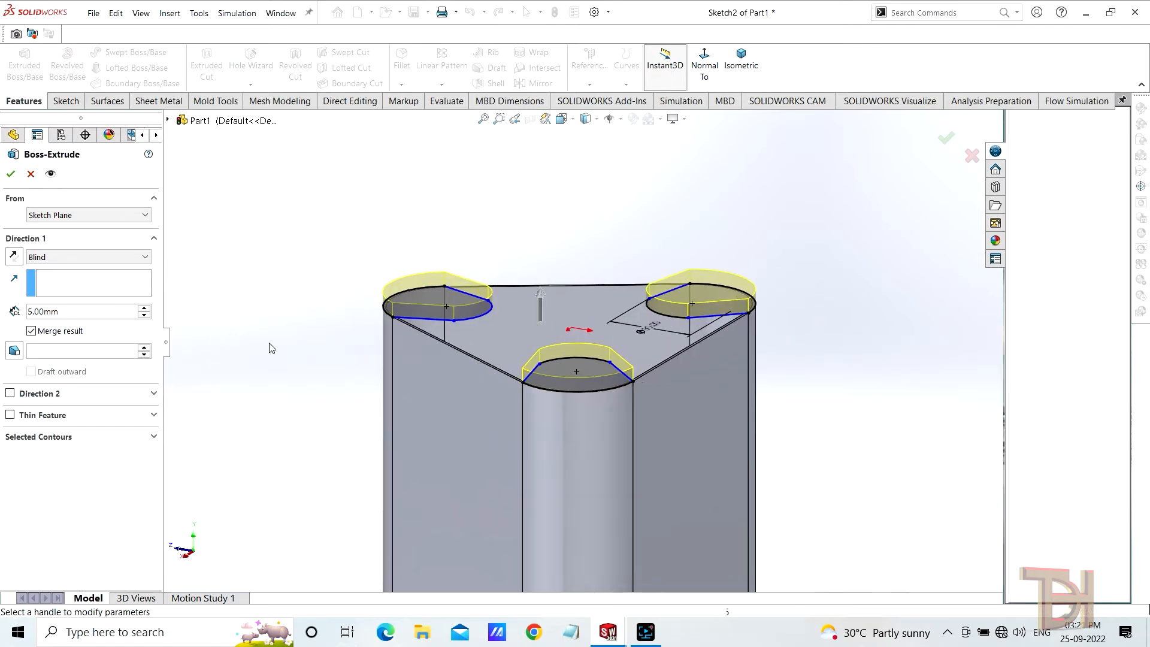
left_click(11, 178)
- Set up a 5 mm fillet on the edge where the first corner pad's underside meets the inner wall
middle_click_drag(868, 354, 698, 379)
scroll(646, 320, "down", 5)
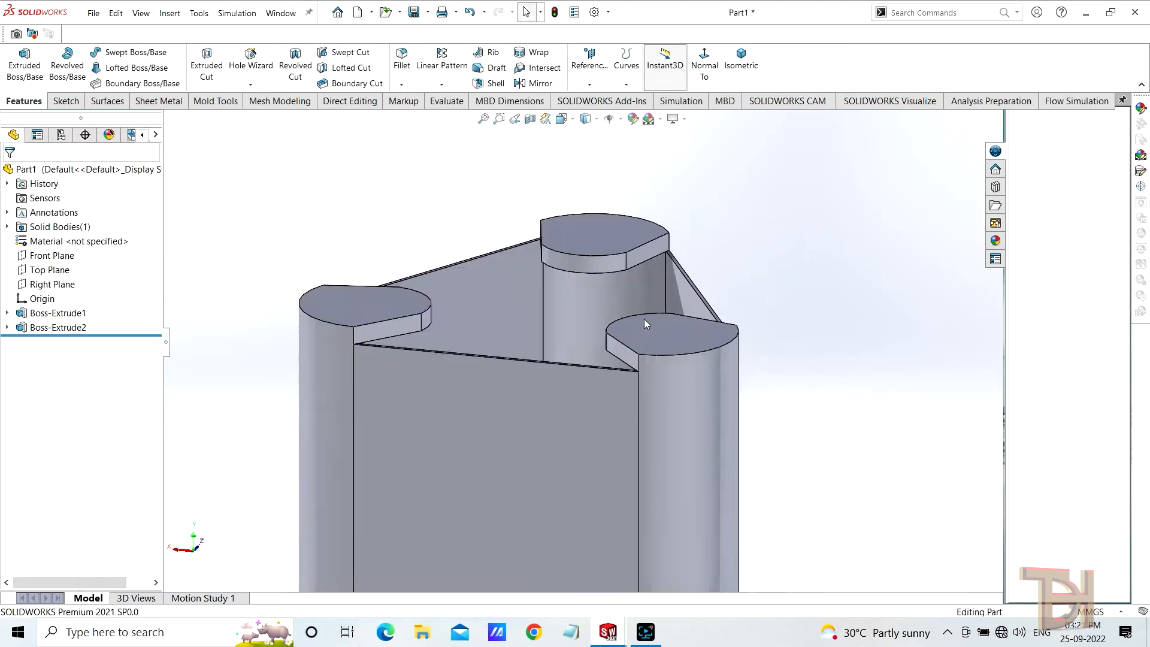
scroll(604, 322, "up", 2)
middle_click_drag(602, 321, 611, 286)
left_click(403, 55)
middle_click_drag(564, 118, 583, 303)
scroll(594, 236, "up", 5)
middle_click_drag(594, 237, 598, 304)
scroll(598, 303, "down", 4)
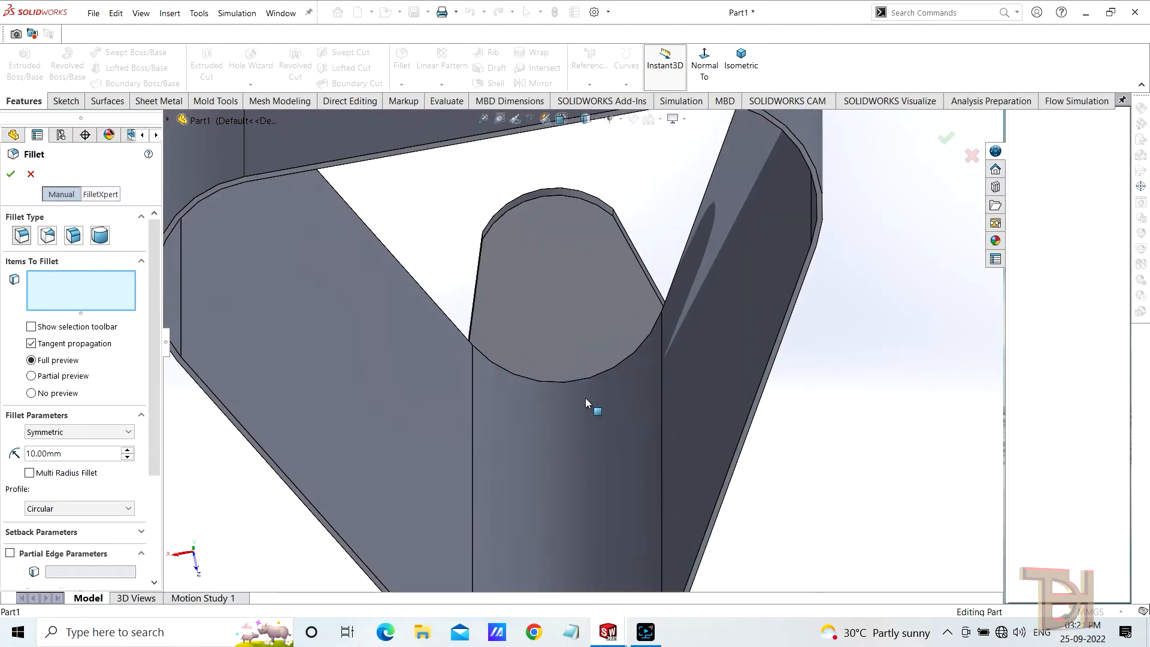
left_click(577, 382)
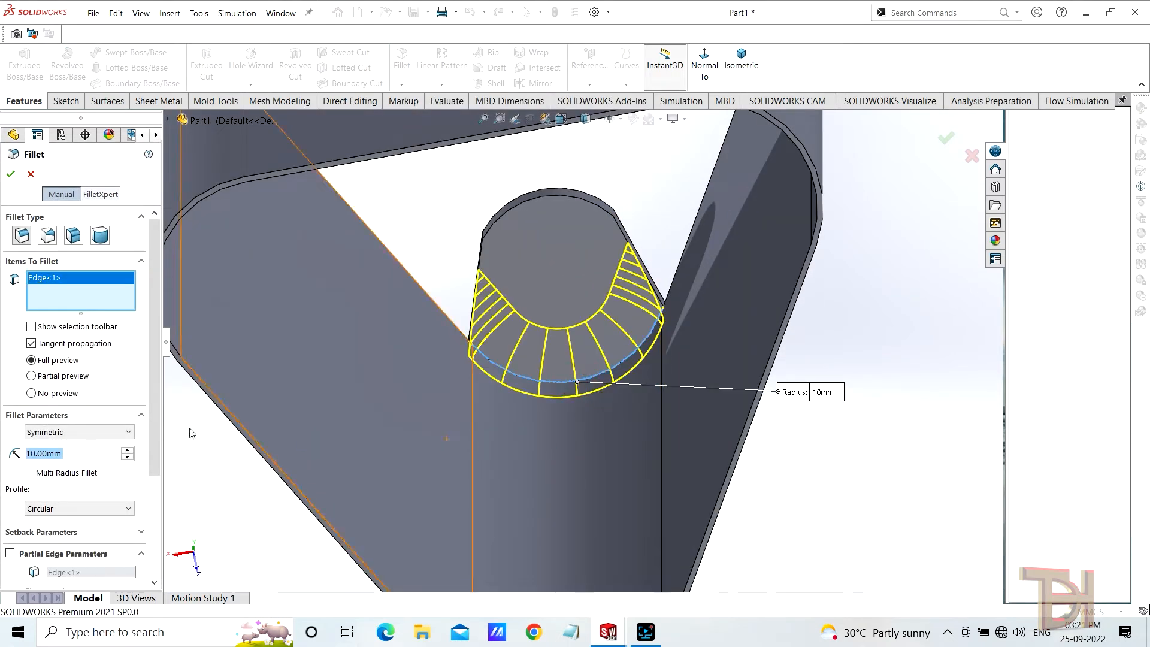
type("5")
key("Return")
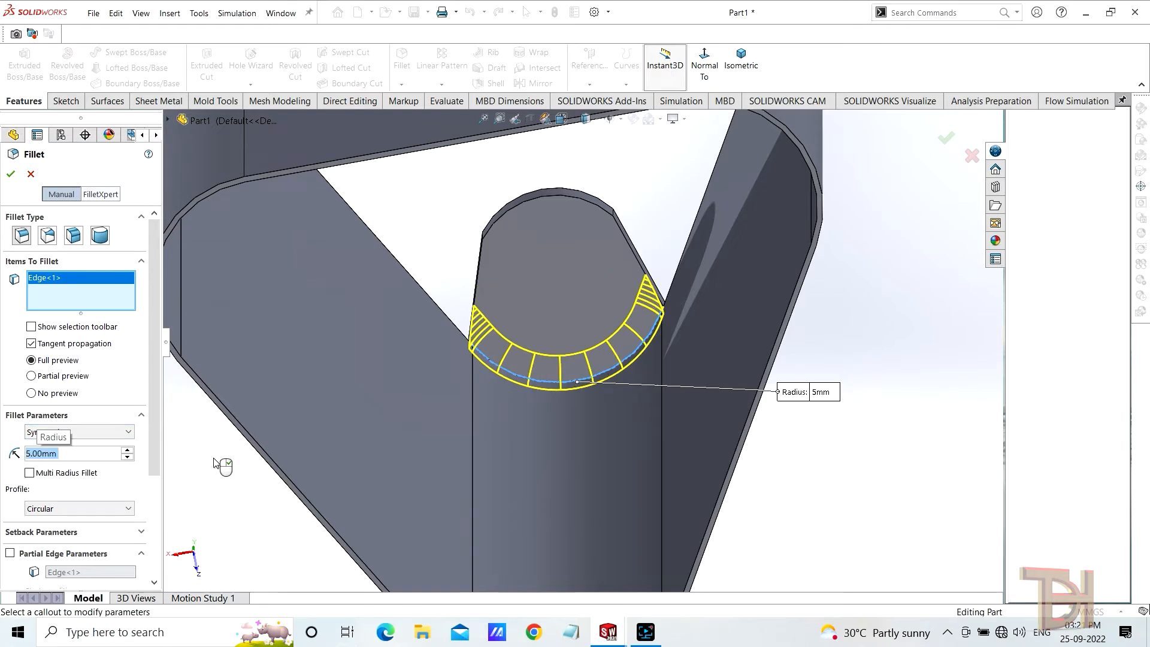
- Add the matching underside edges of the other two corner pads to the 5 mm fillet and apply it
scroll(459, 419, "up", 3)
middle_click_drag(458, 419, 270, 303)
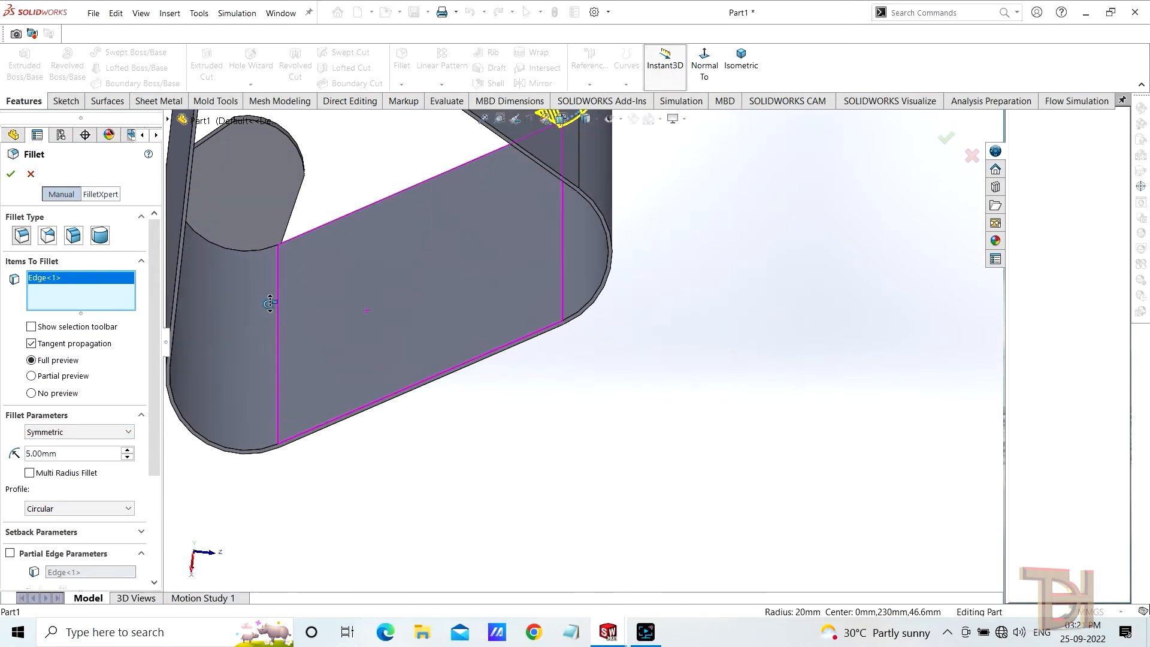
left_click(233, 252)
middle_click_drag(233, 252, 727, 306)
left_click(627, 458)
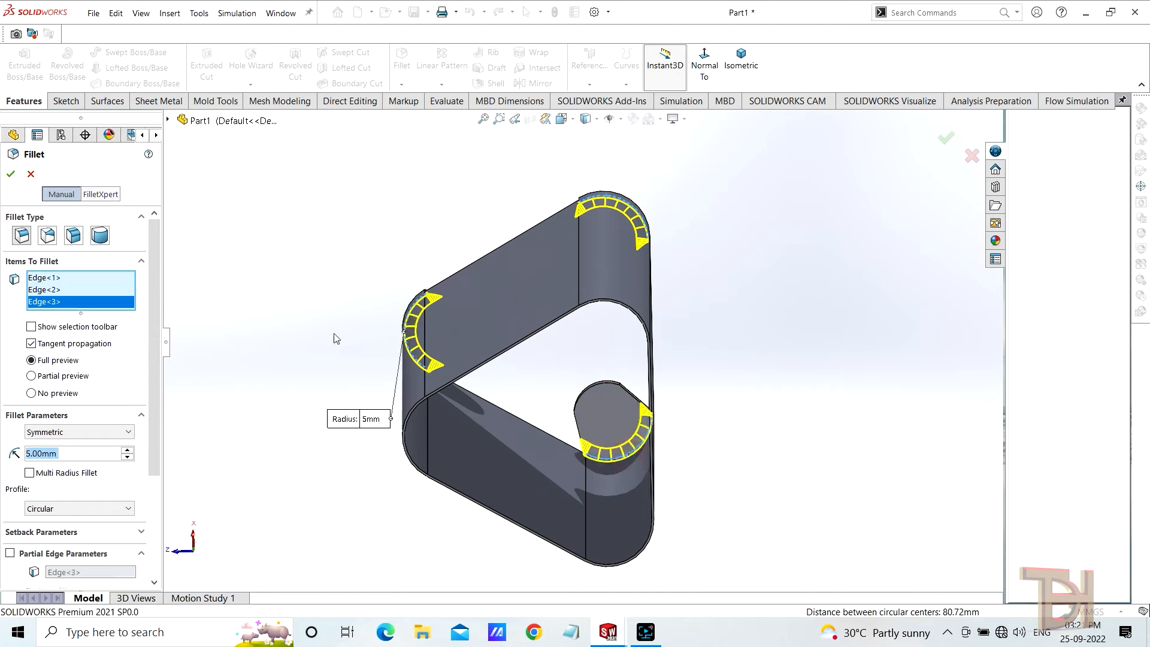
left_click(12, 176)
- Examine the three corner pads on the upper rim from above and close up
middle_click_drag(529, 408, 588, 599)
middle_click_drag(579, 240, 469, 343)
scroll(570, 209, "down", 6)
scroll(415, 328, "down", 6)
scroll(527, 337, "up", 4)
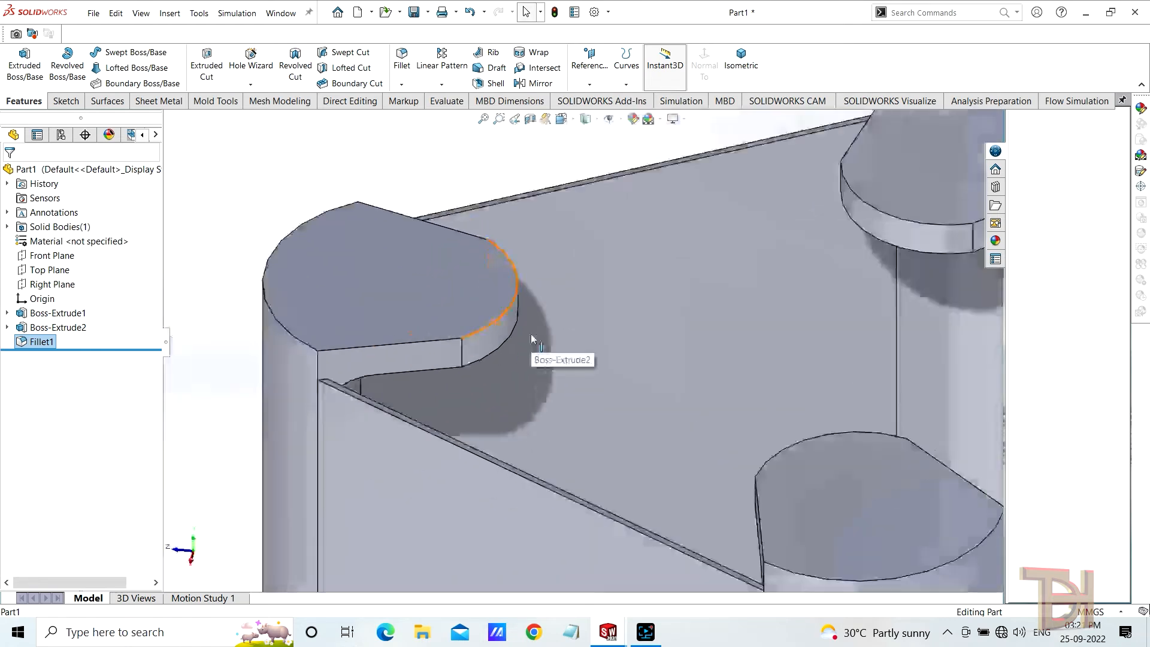
scroll(617, 323, "up", 3)
scroll(638, 324, "up", 2)
scroll(642, 325, "up", 2)
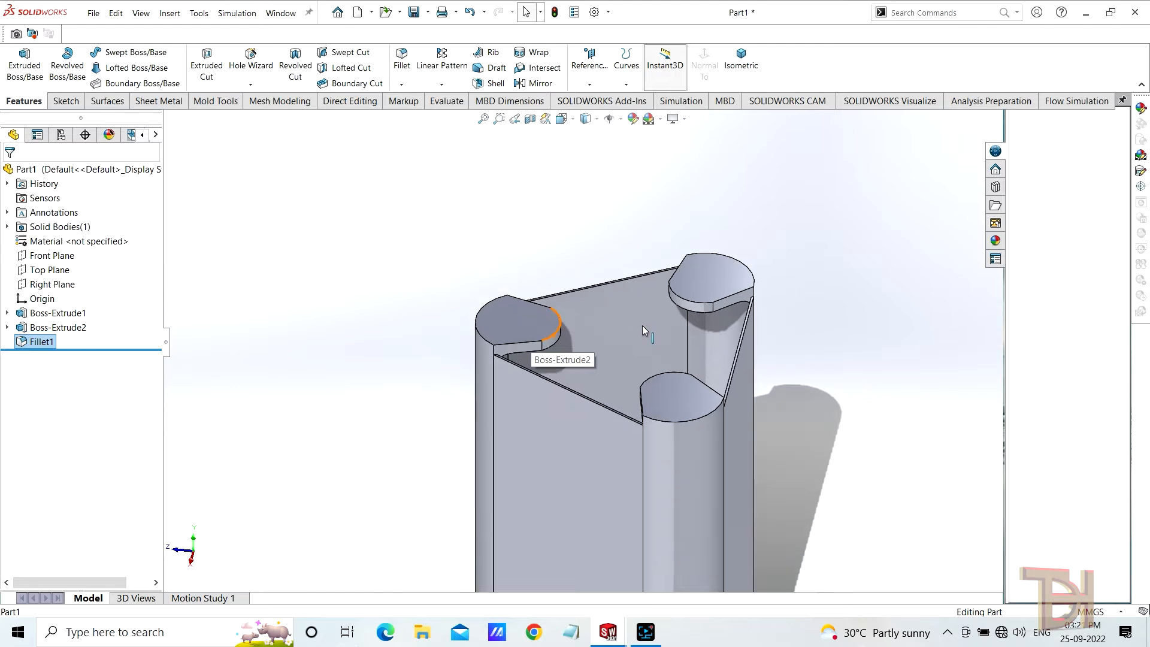
- Fillet the outer upper arc edges of all three corner pads with a 5 mm radius
middle_click_drag(619, 337, 550, 386)
left_click(548, 386)
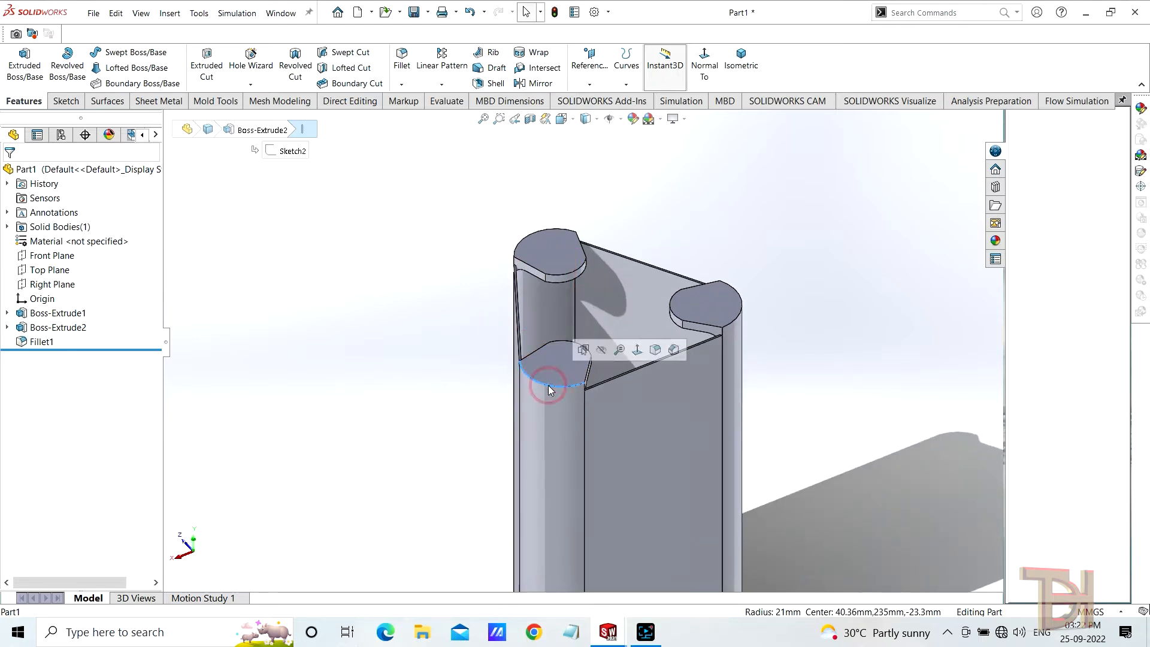
left_click(657, 349)
middle_click_drag(606, 389, 781, 322)
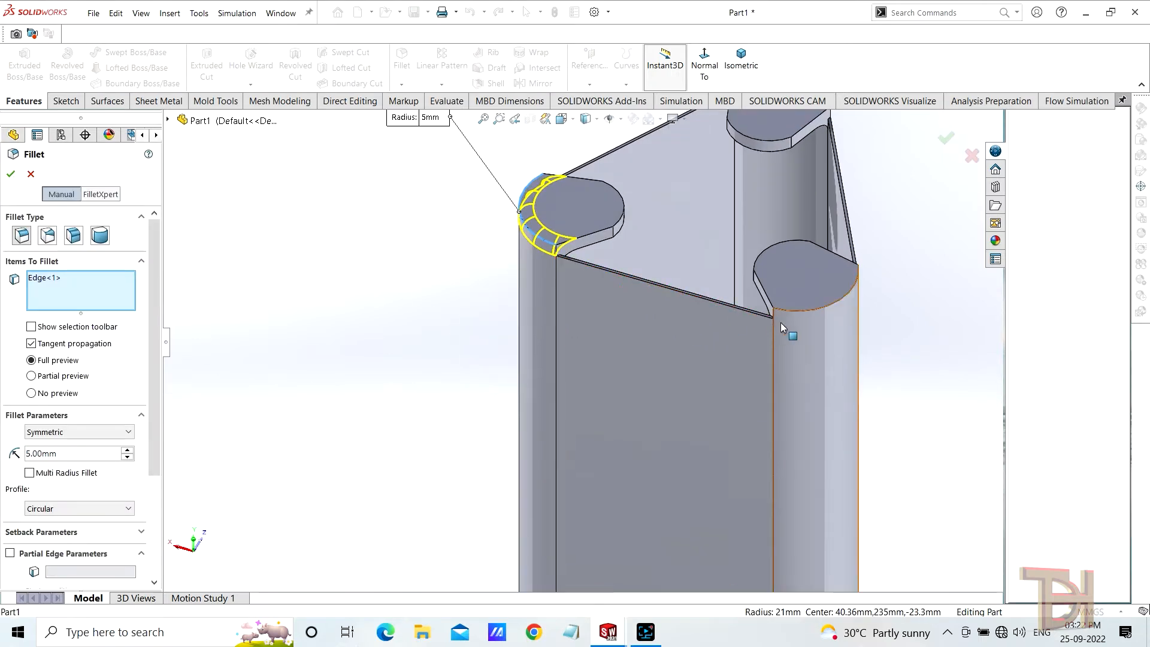
left_click(841, 303)
middle_click_drag(836, 298, 741, 262)
left_click(760, 270)
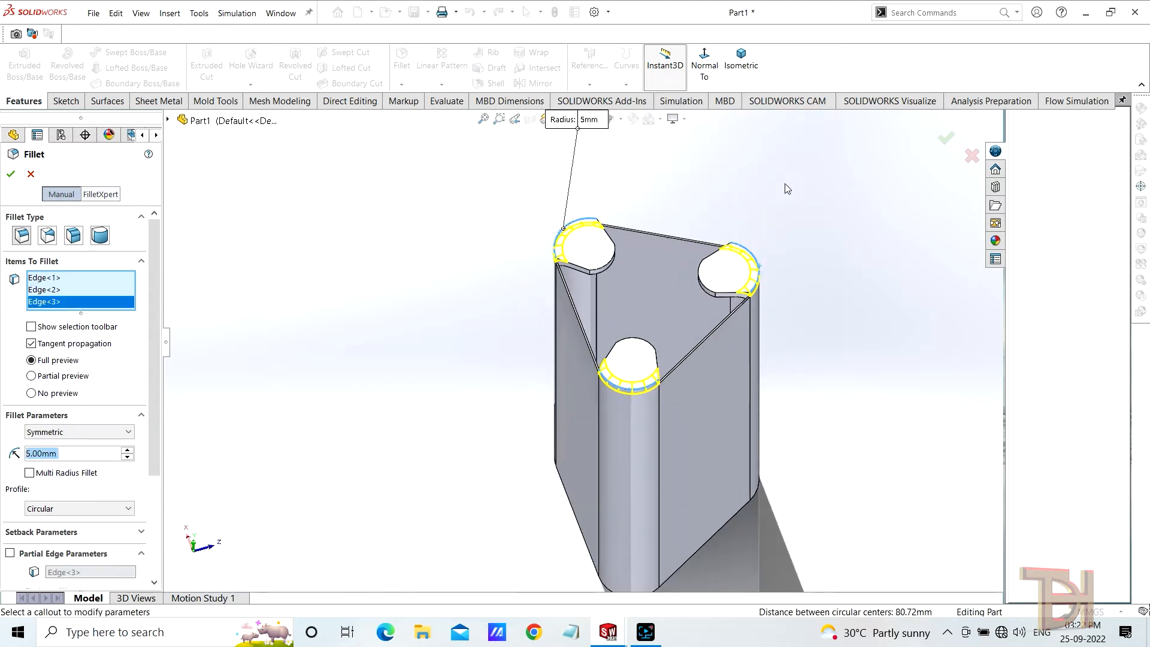
left_click(11, 175)
- Display the Iron appearances from the Metal category of the appearance library
middle_click_drag(763, 358, 619, 315)
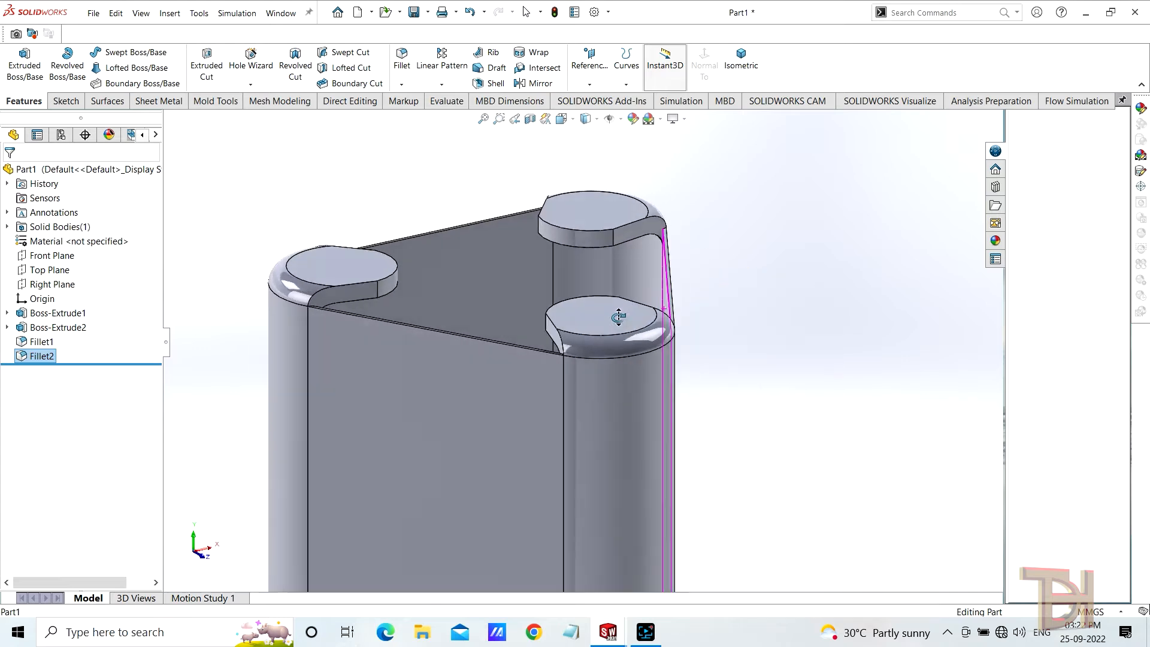
scroll(587, 299, "down", 3)
middle_click_drag(513, 296, 726, 409)
scroll(696, 404, "up", 3)
left_click(995, 244)
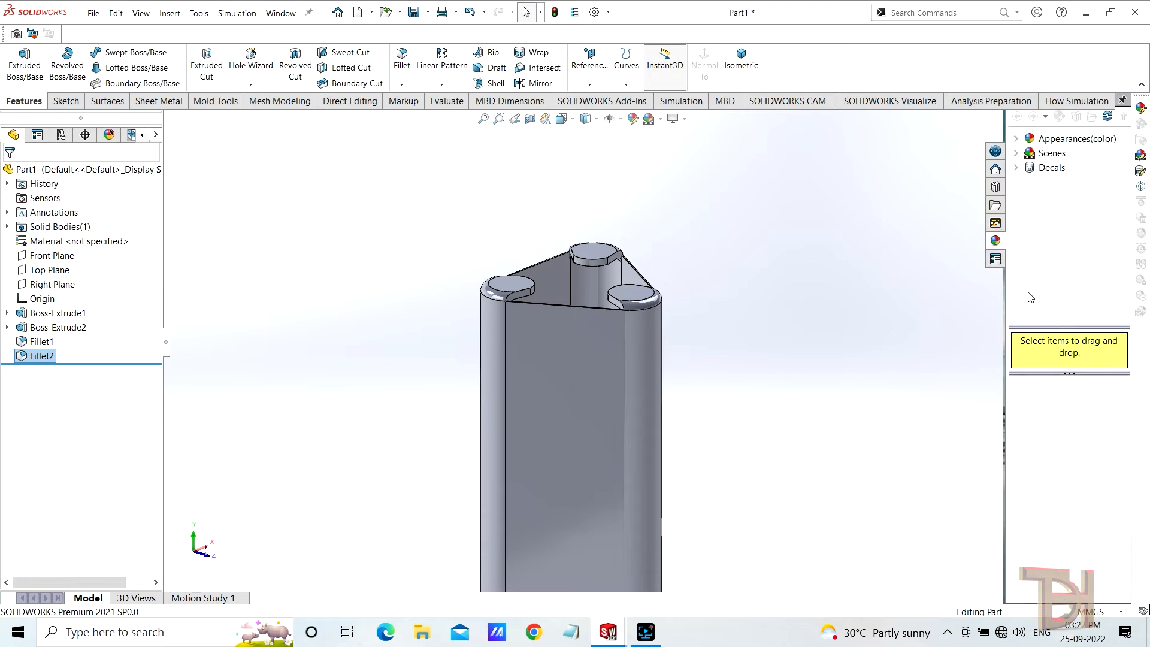
left_click(1021, 138)
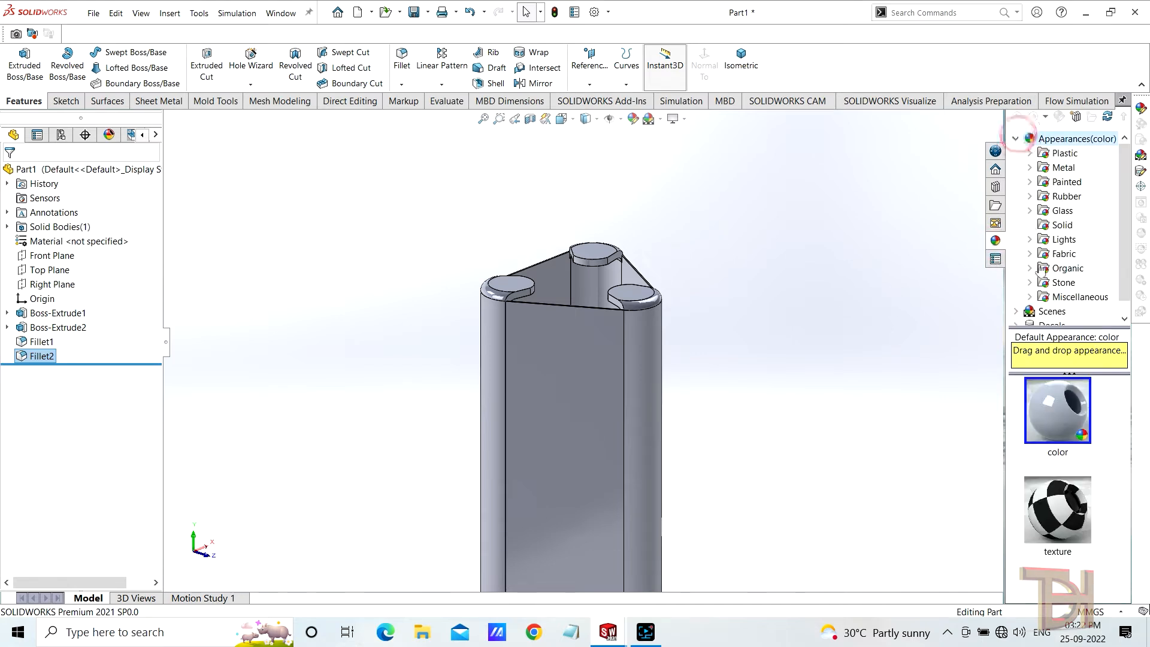
left_click(1038, 170)
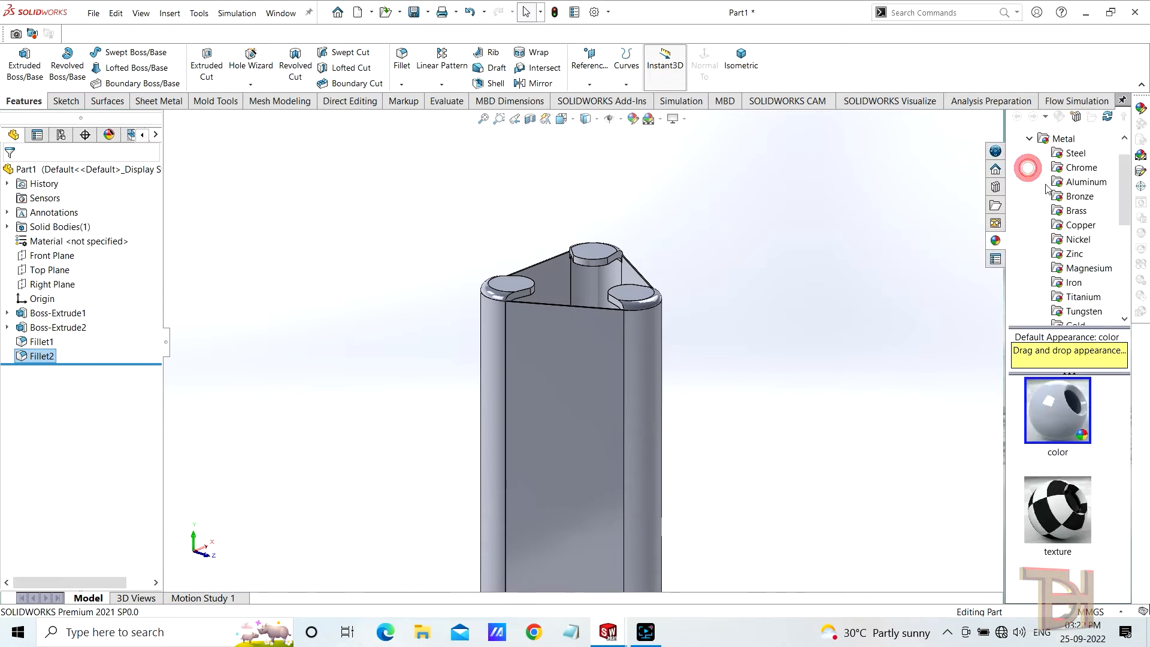
left_click(1059, 284)
- Apply the sandblasted iron appearance to the body
scroll(1069, 426, "down", 3)
scroll(1087, 461, "up", 3)
scroll(1076, 533, "down", 3)
scroll(1084, 502, "up", 3)
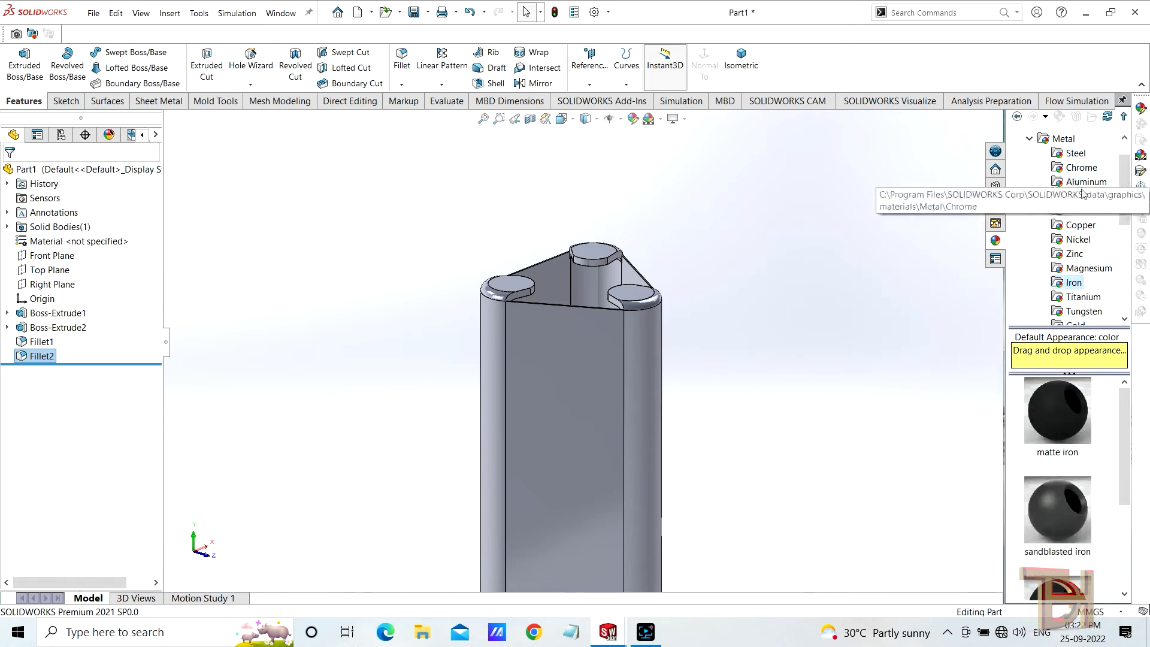
left_click_drag(1063, 517, 572, 419)
left_click(572, 419)
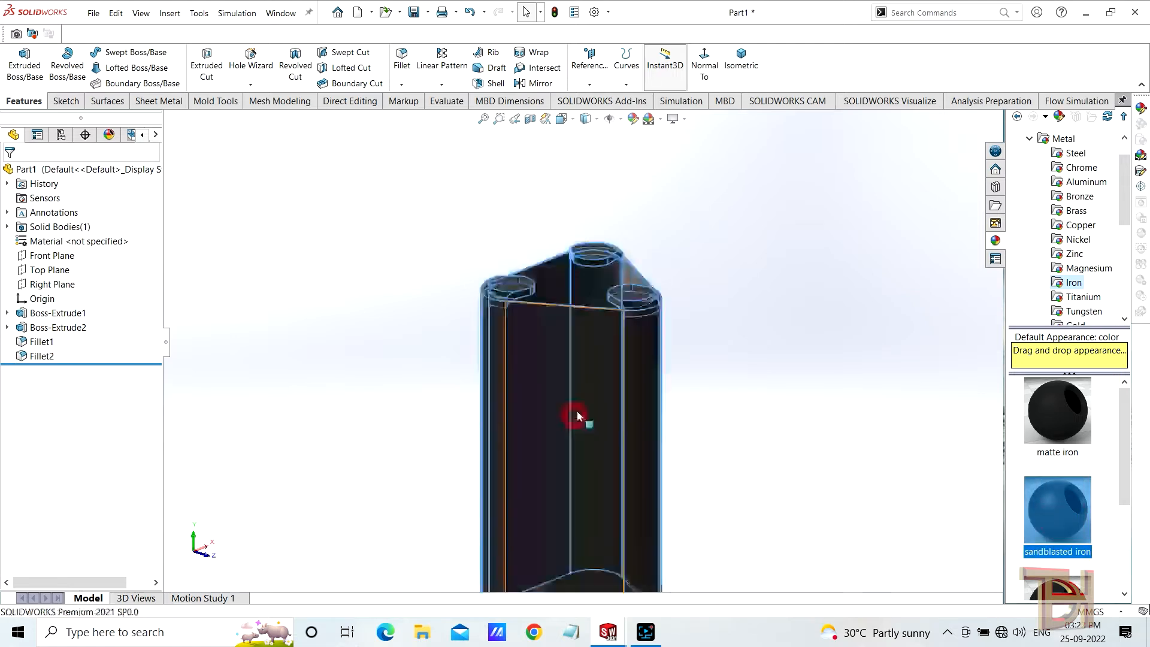
- Examine the black iron body and its filleted corner pads from several sides
scroll(578, 416, "up", 3)
middle_click_drag(748, 367, 534, 303)
scroll(552, 309, "down", 5)
scroll(704, 398, "up", 3)
scroll(632, 321, "down", 5)
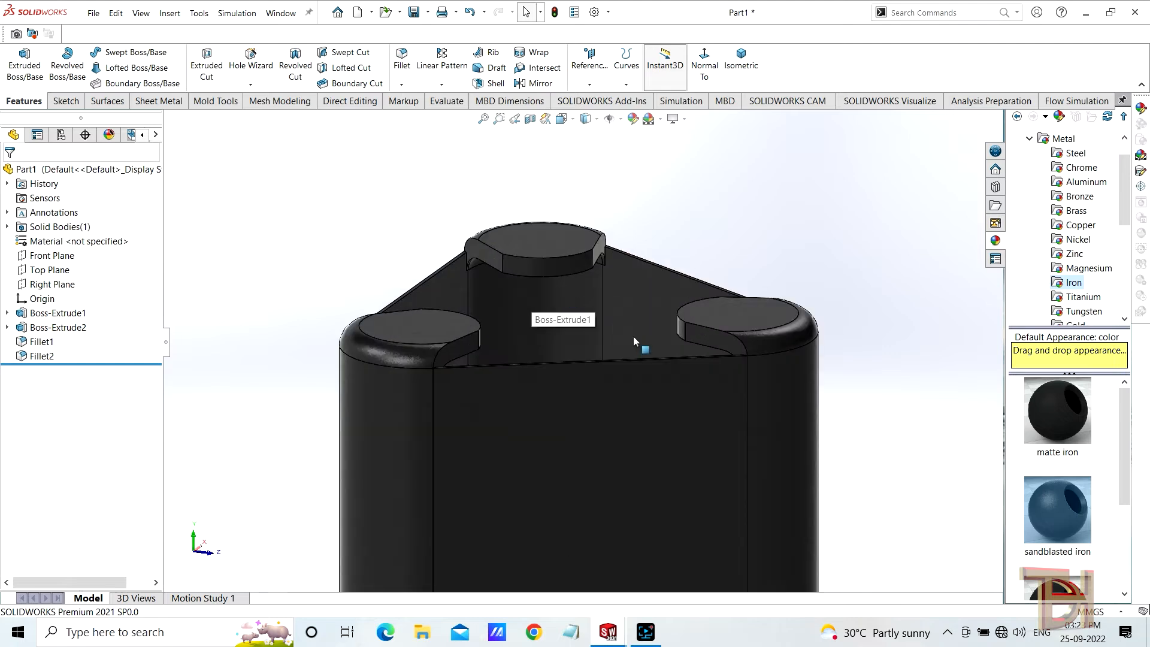
scroll(778, 370, "up", 3)
middle_click_drag(740, 347, 737, 304)
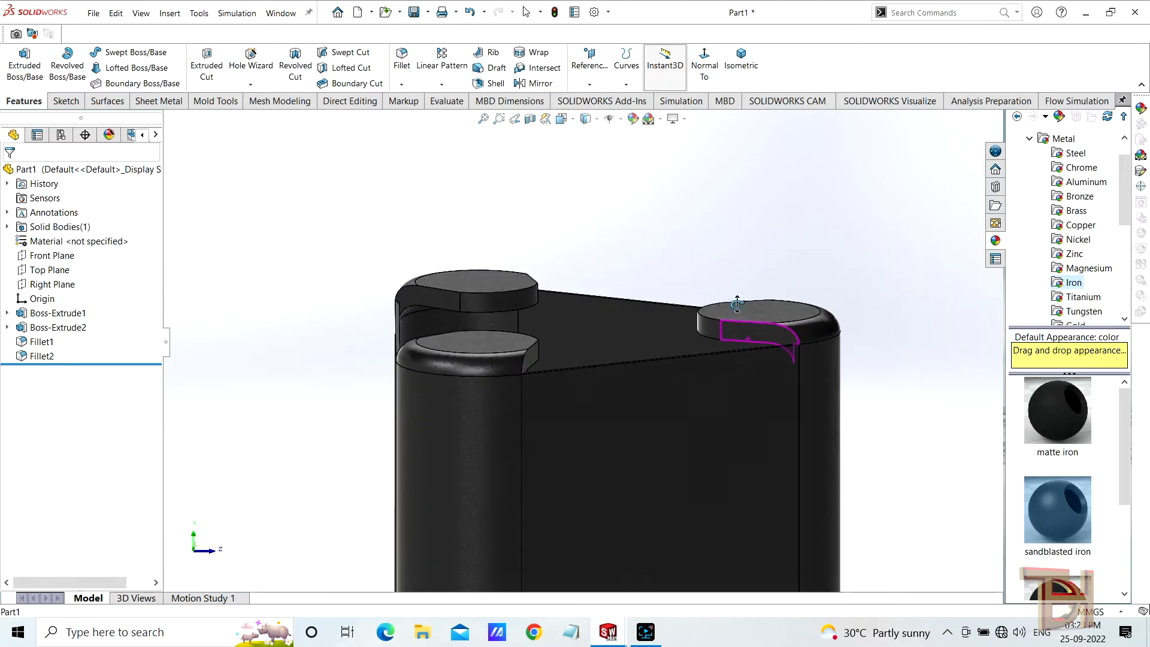
middle_click_drag(736, 364, 523, 406)
scroll(521, 406, "up", 3)
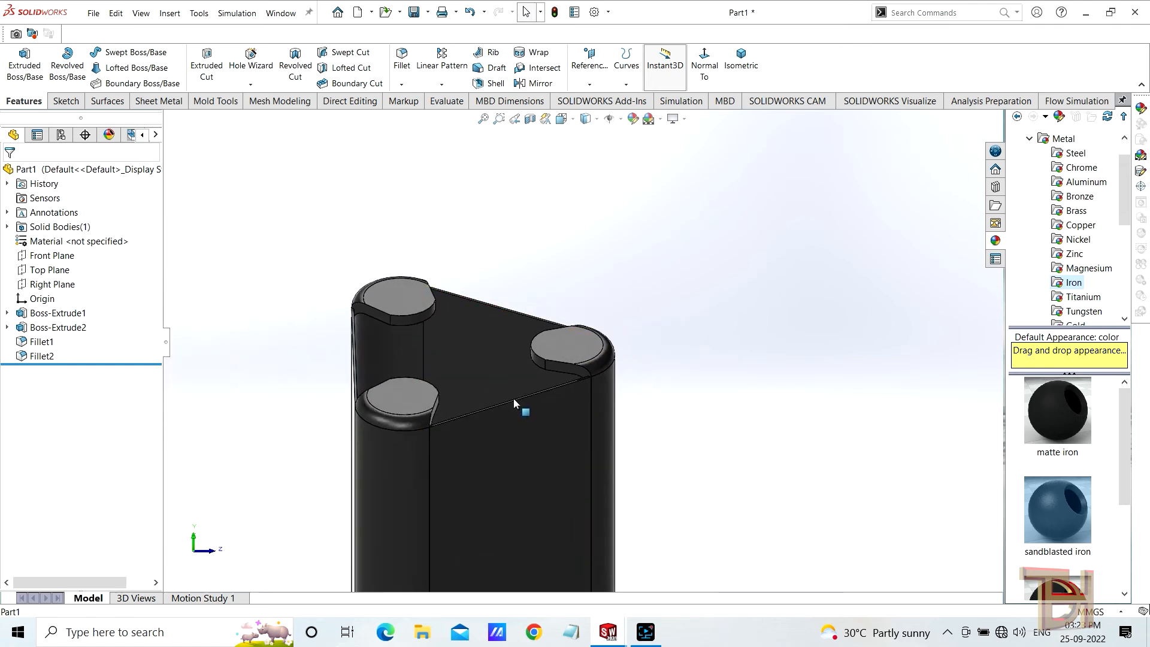
scroll(516, 397, "up", 4)
middle_click_drag(533, 381, 573, 349)
scroll(547, 371, "down", 3)
scroll(574, 350, "down", 3)
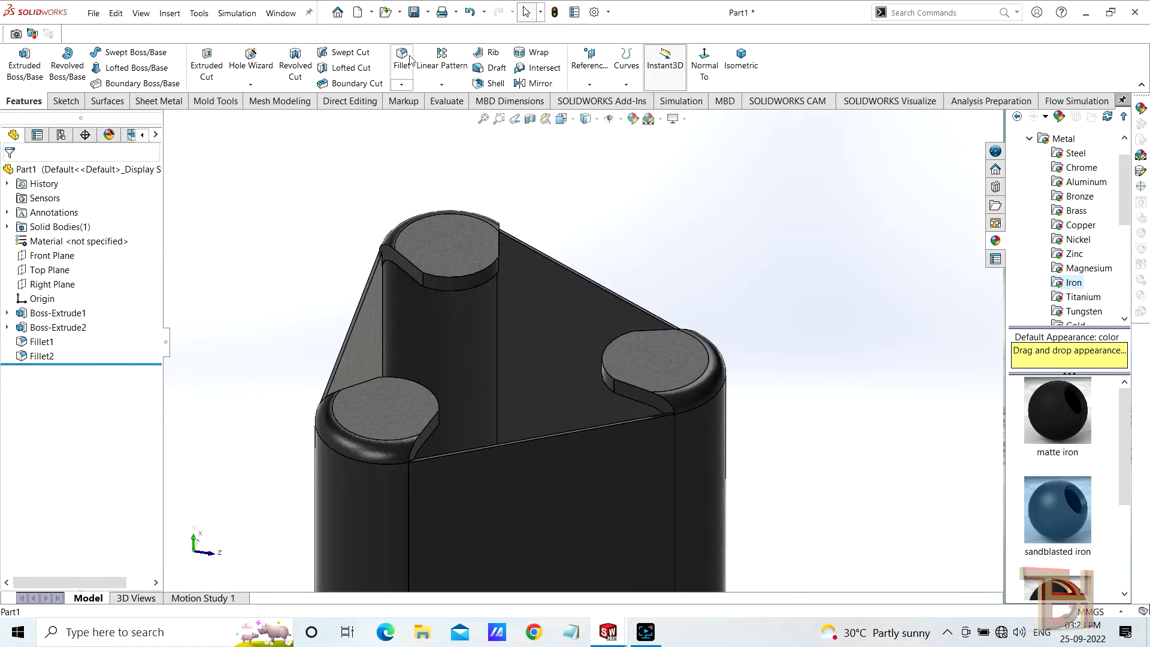
scroll(488, 300, "down", 3)
left_click(488, 286)
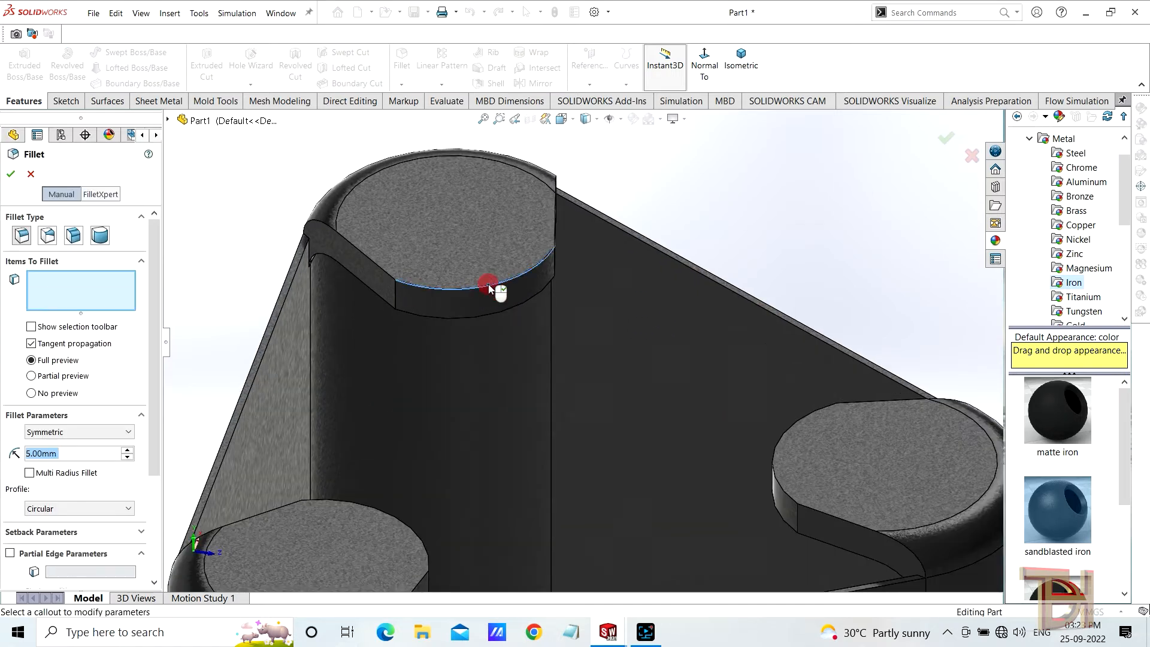
left_click(21, 173)
- Set up a chamfer of 2 mm distance and 22 degrees on one corner pad's inner upper arc edge
left_click(402, 85)
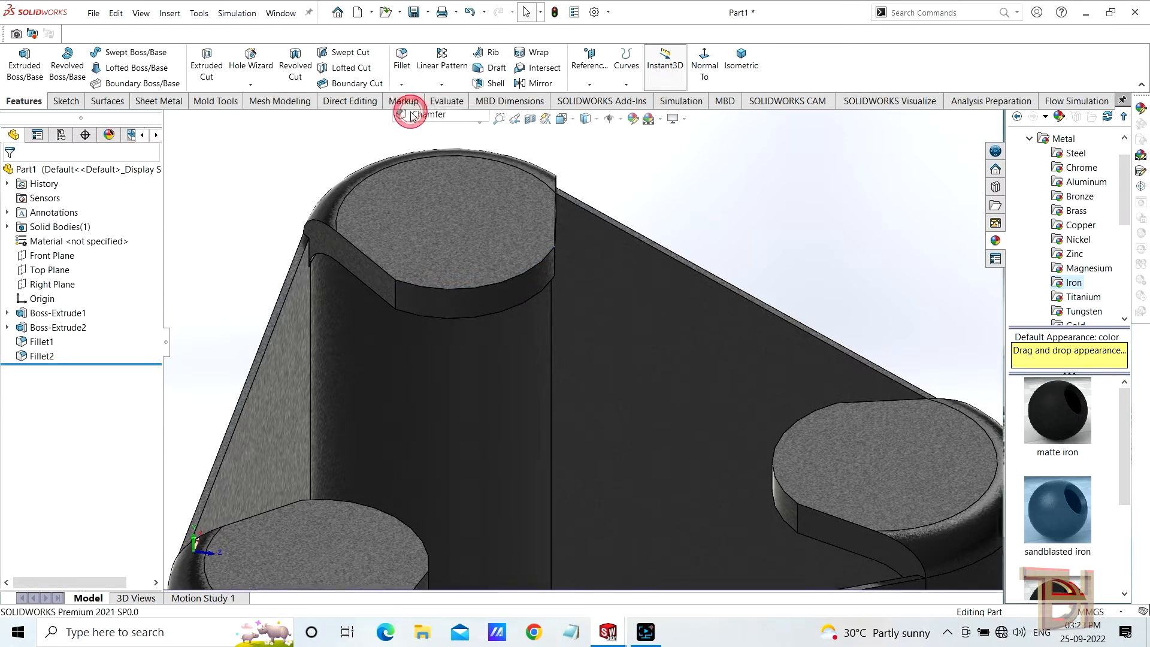
left_click(419, 110)
left_click(492, 286)
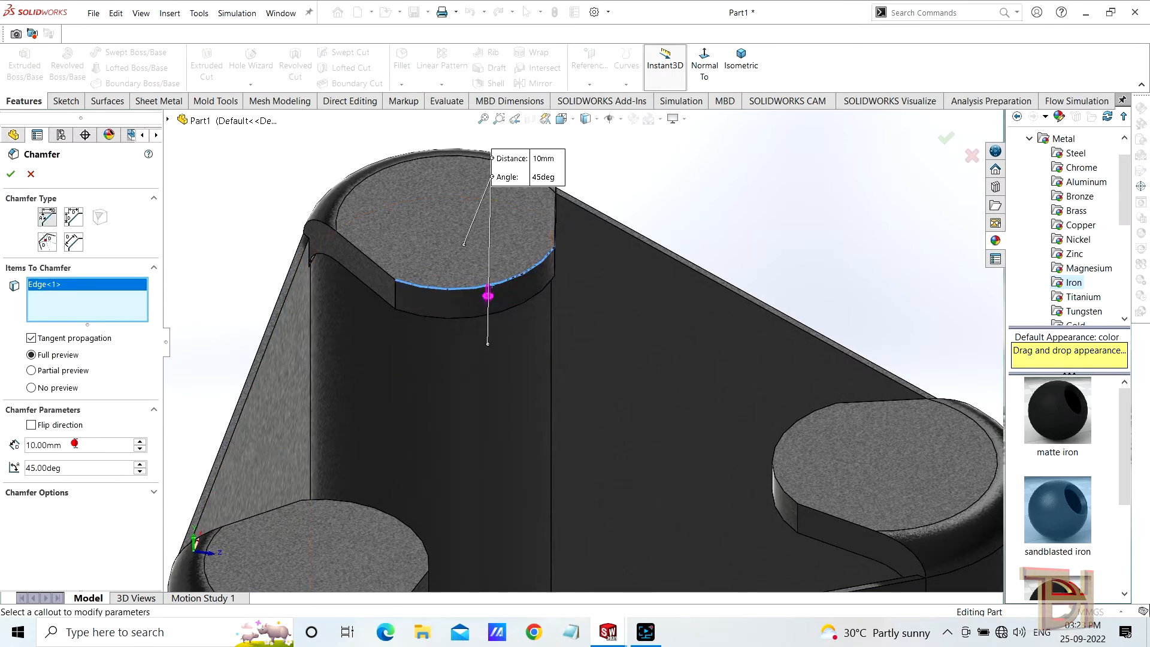
key("Return")
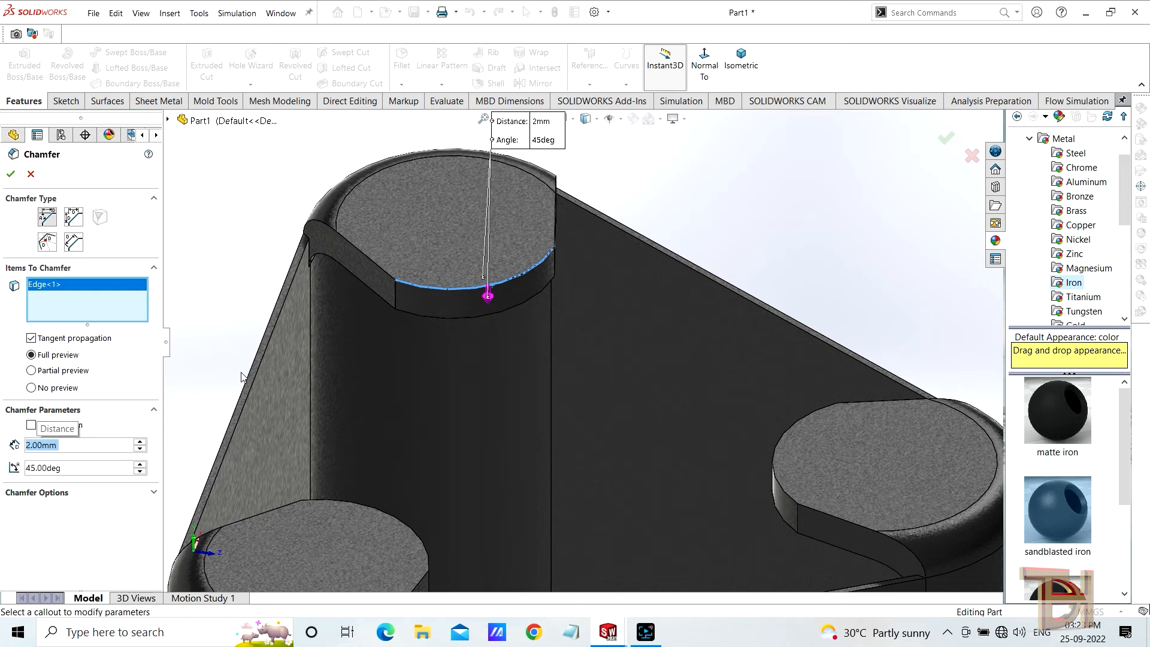
scroll(381, 421, "up", 5)
scroll(487, 398, "down", 8)
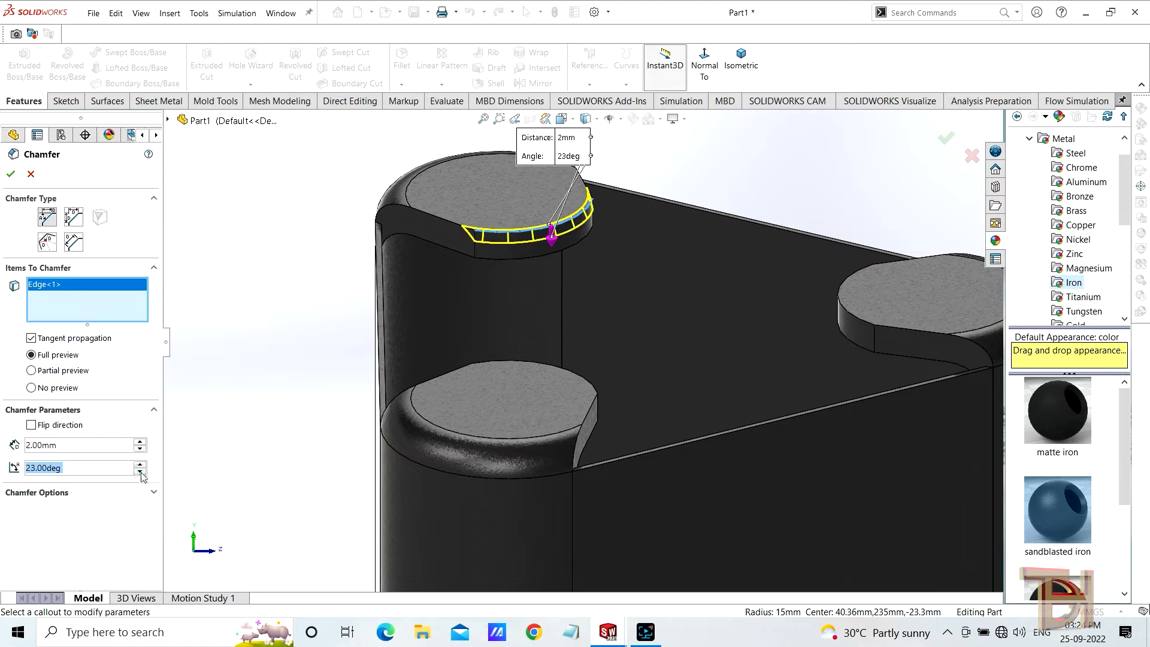
scroll(611, 358, "up", 1)
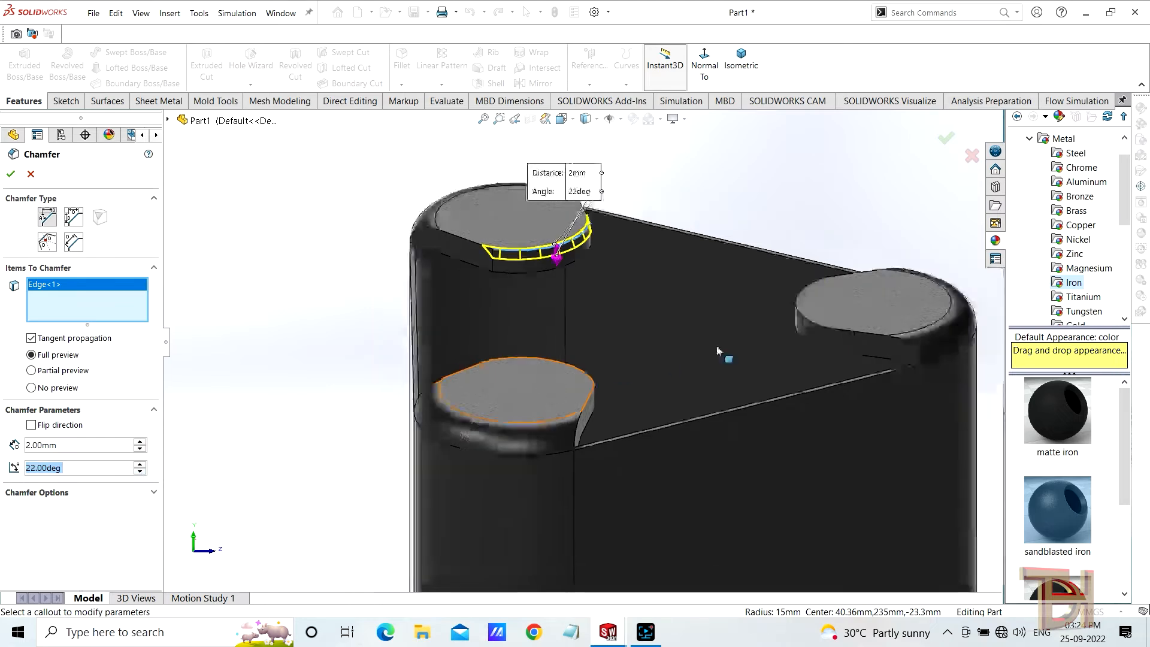
- Add the inner upper arc edges of the other two corner pads to the chamfer and apply it
left_click(798, 311)
middle_click_drag(758, 414, 665, 424)
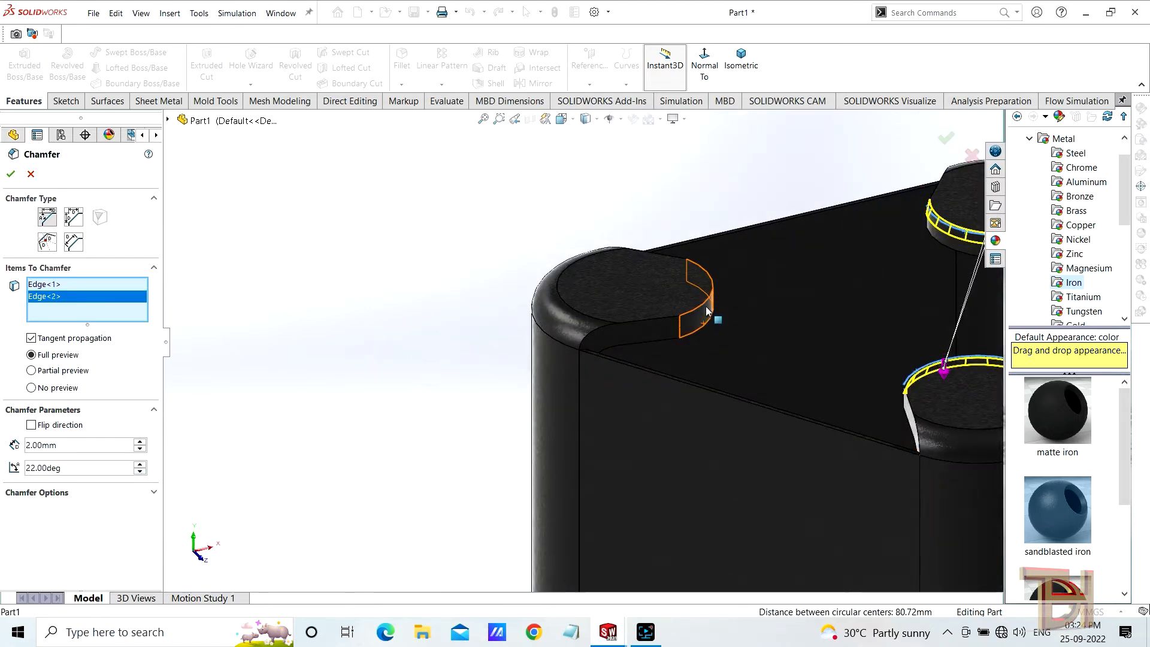
left_click(706, 307)
scroll(701, 308, "up", 3)
scroll(870, 311, "down", 2)
scroll(815, 375, "down", 1)
middle_click_drag(801, 389, 782, 345)
scroll(845, 383, "up", 1)
left_click(943, 140)
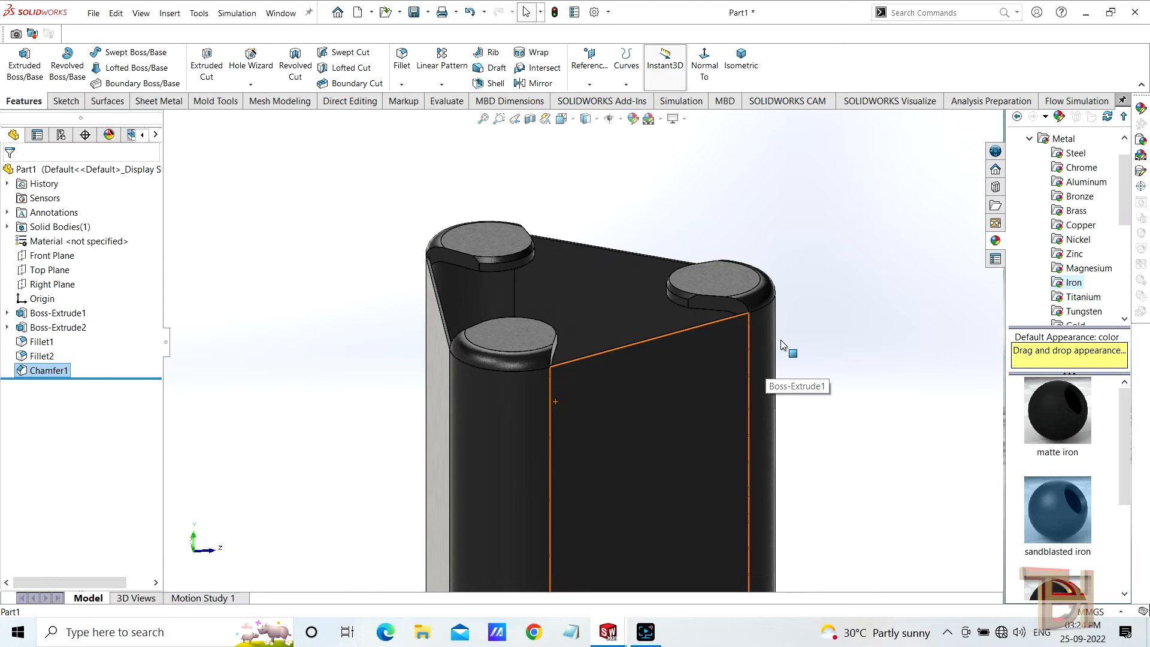
- Start a sketch on the body's flat side face and draw a circle about 6.2 mm in diameter near its upper-left corner
scroll(714, 357, "down", 2)
scroll(713, 356, "up", 6)
middle_click_drag(638, 433, 560, 379)
middle_click_drag(613, 418, 673, 407)
left_click(546, 346)
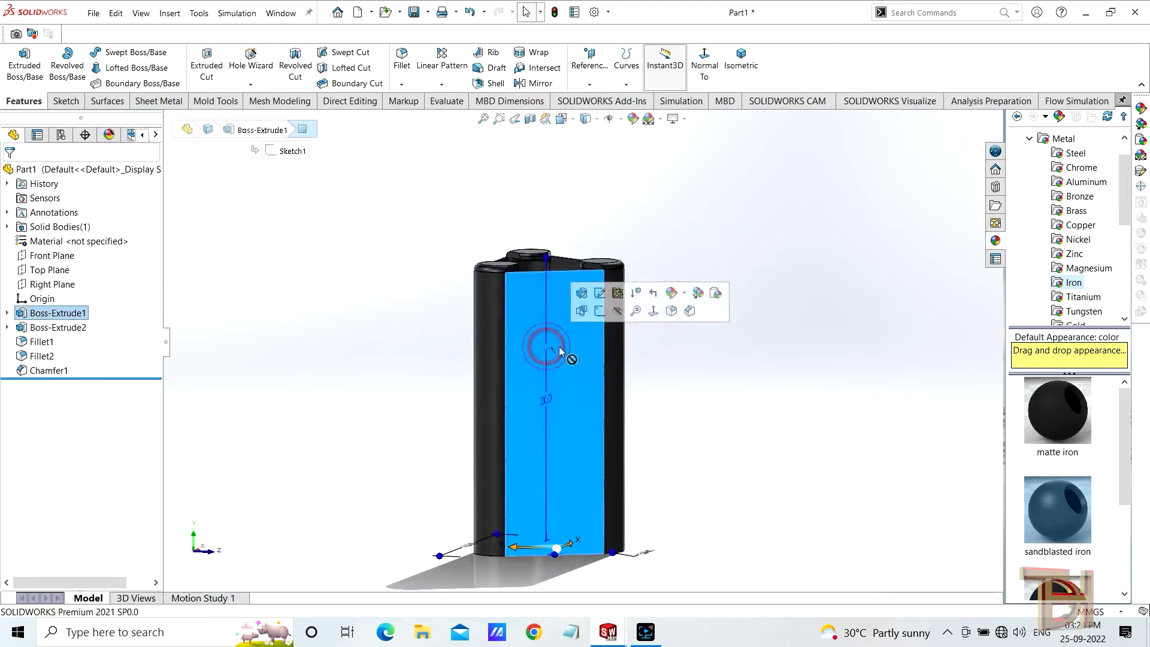
left_click(598, 310)
scroll(595, 207, "down", 5)
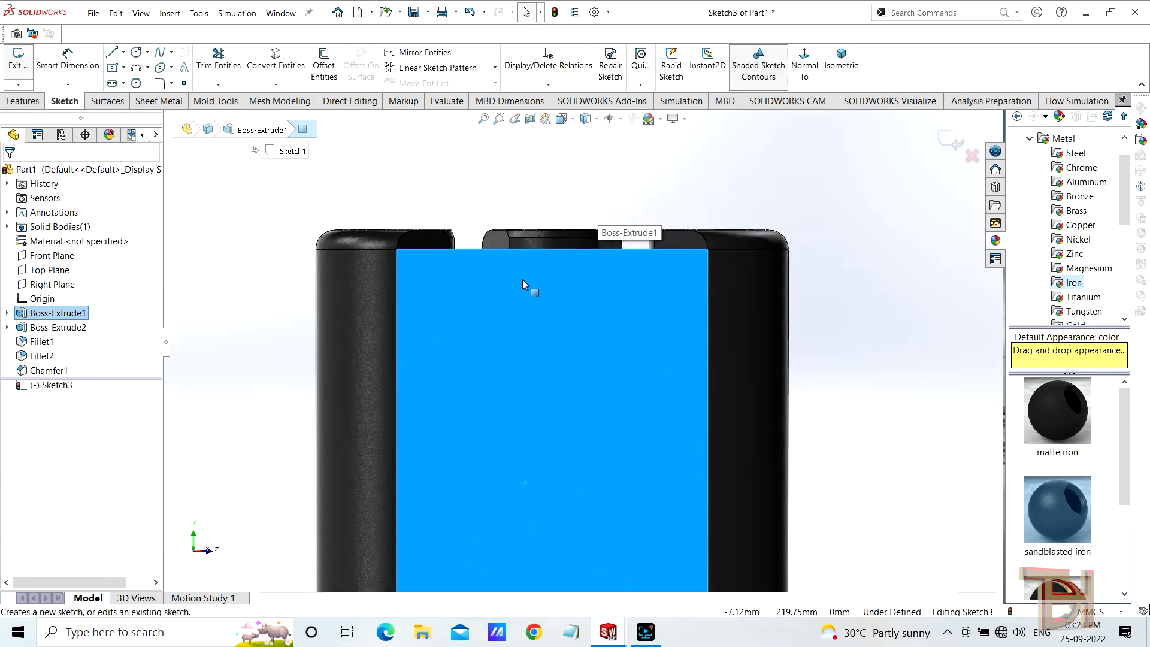
left_click(137, 52)
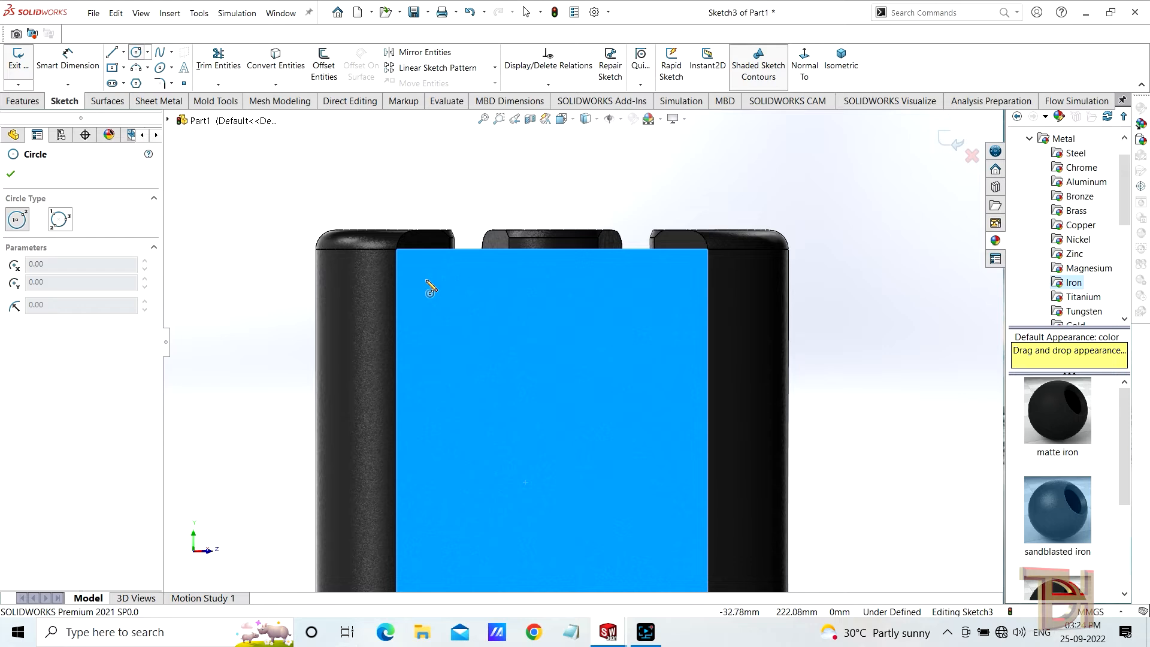
left_click(426, 280)
left_click(442, 292)
key("Escape")
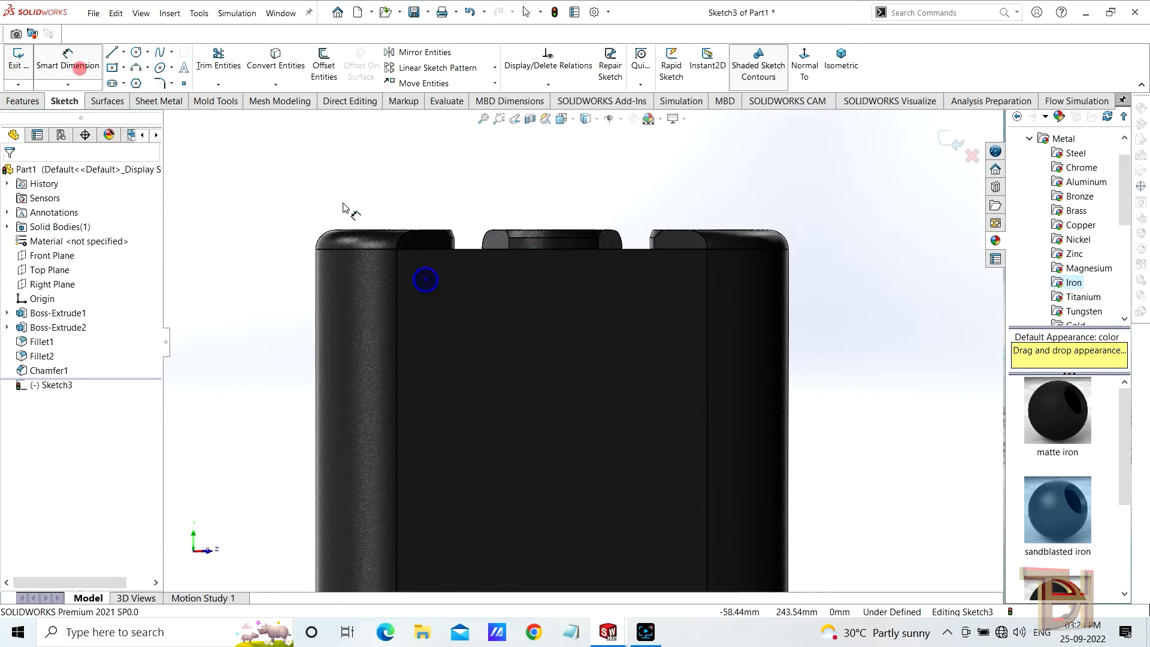
- Dimension the sketched circle's diameter as 4 mm
scroll(419, 234, "down", 4)
left_click(478, 376)
left_click(513, 385)
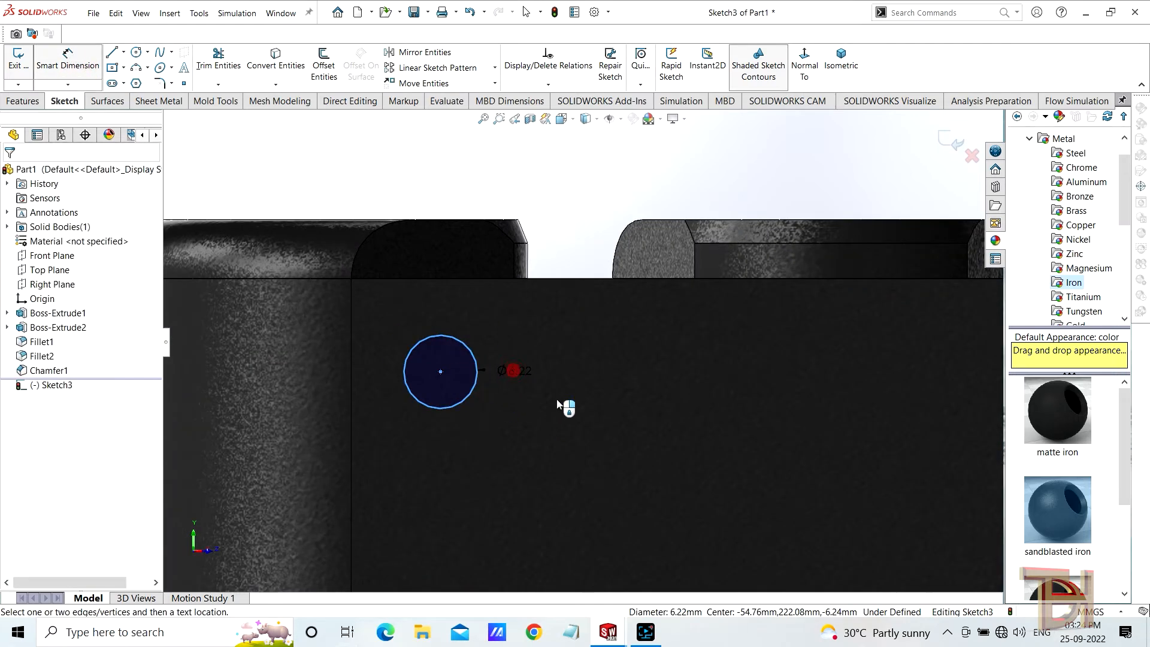
type("4")
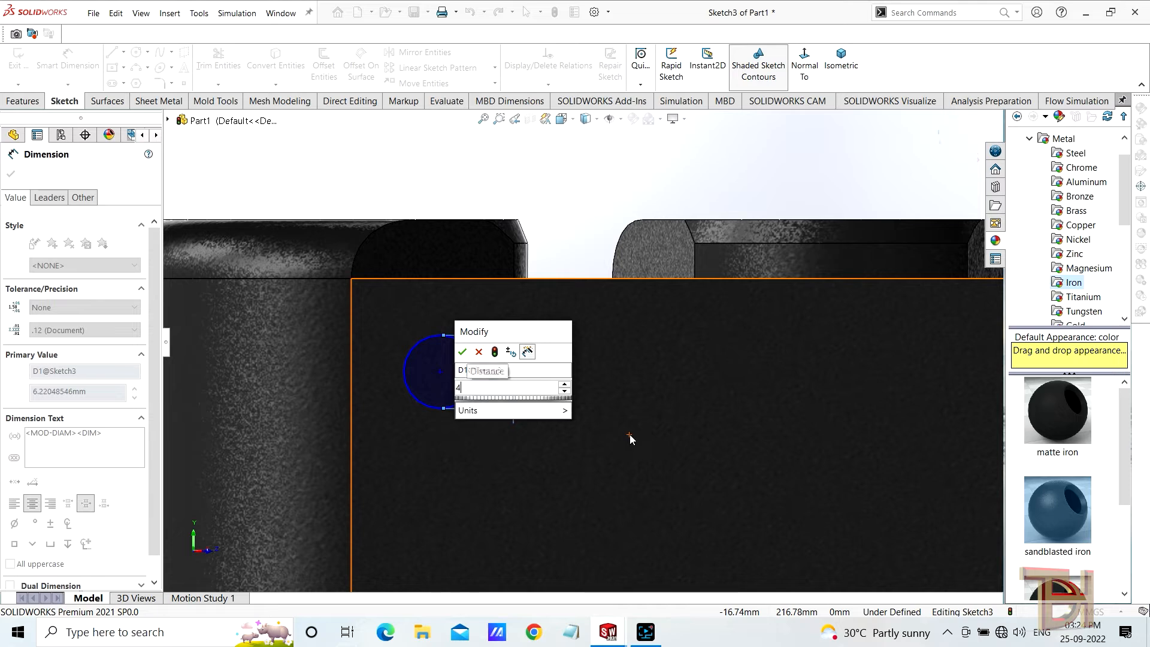
key("Return")
scroll(625, 355, "up", 2)
scroll(624, 357, "up", 4)
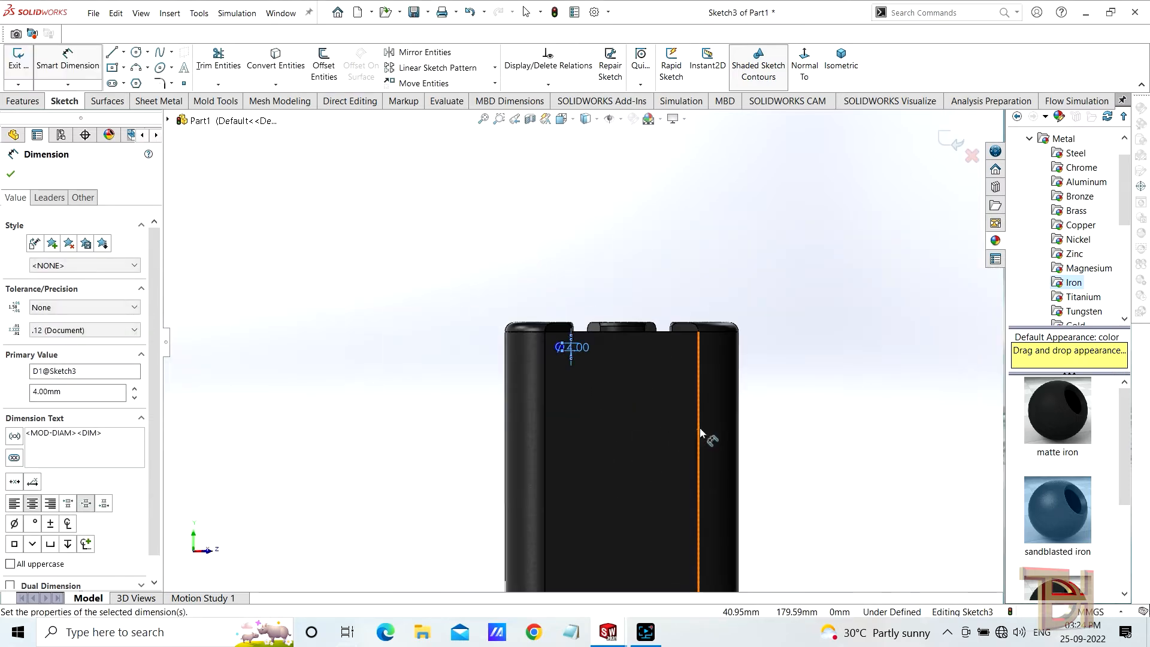
scroll(689, 429, "up", 1)
- Change the circle's diameter dimension to 3 mm
scroll(592, 352, "down", 10)
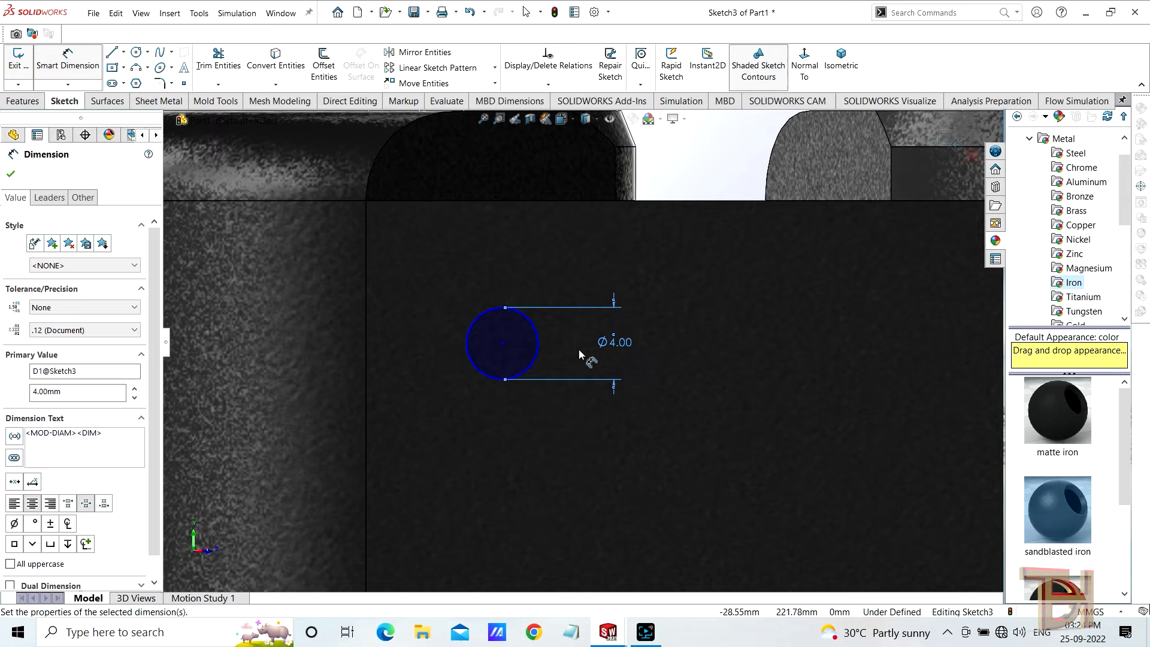
double_click(616, 343)
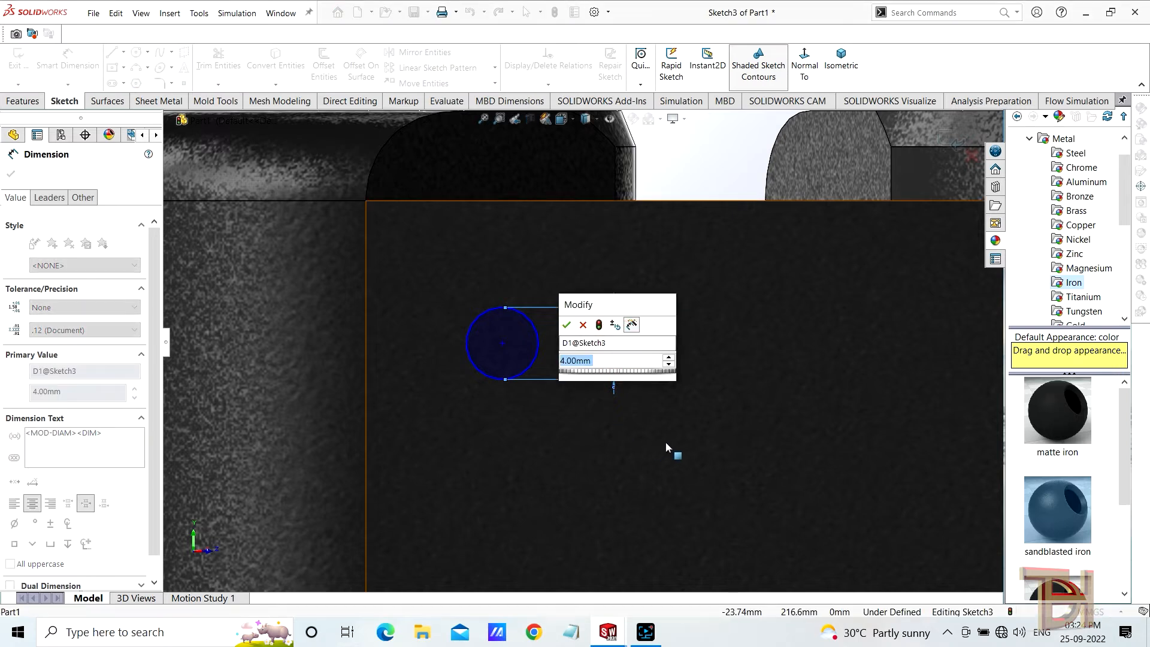
type("3")
key("Return")
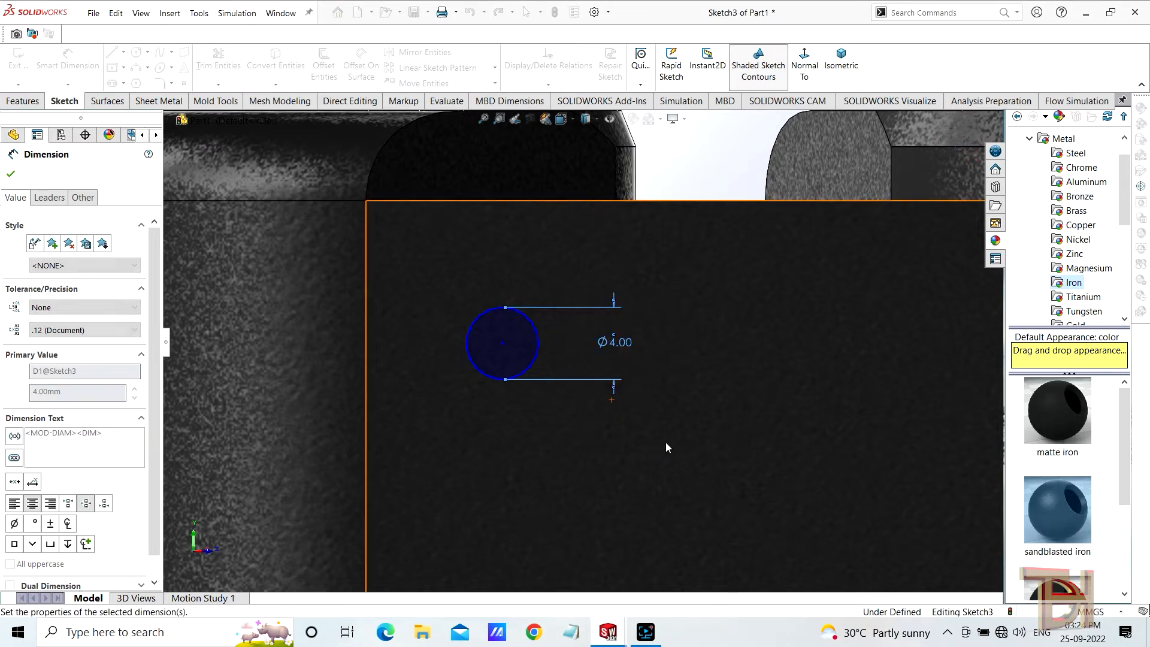
- Dimension the circle's centre 7 mm below the upper edge of the side face
left_click(503, 343)
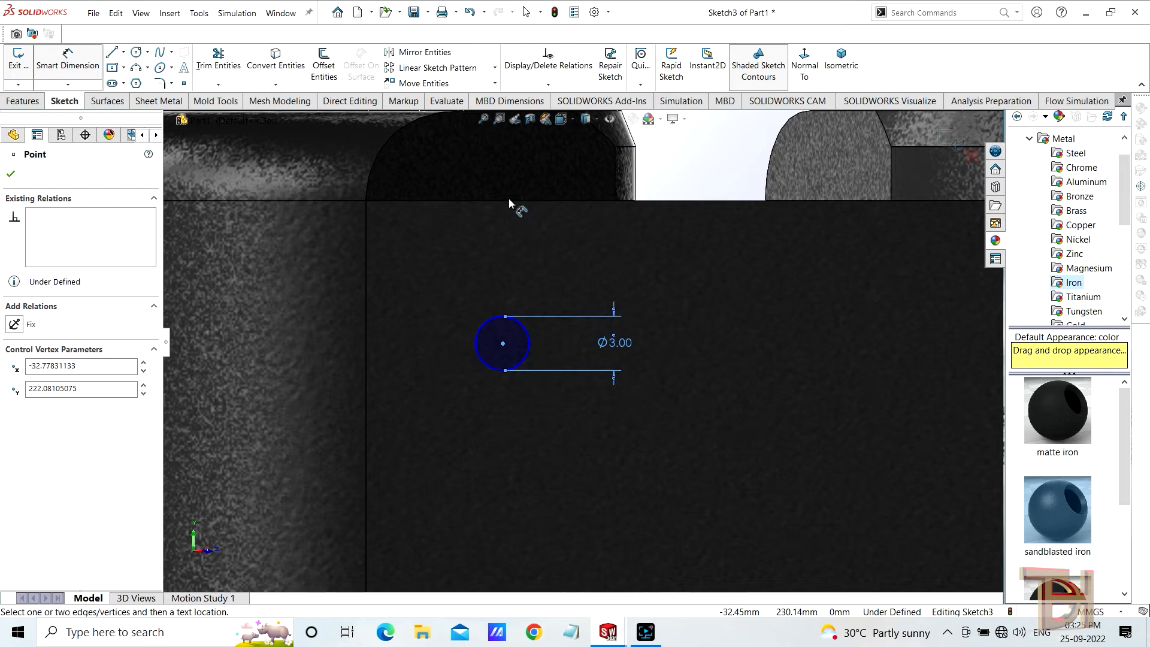
left_click(663, 269)
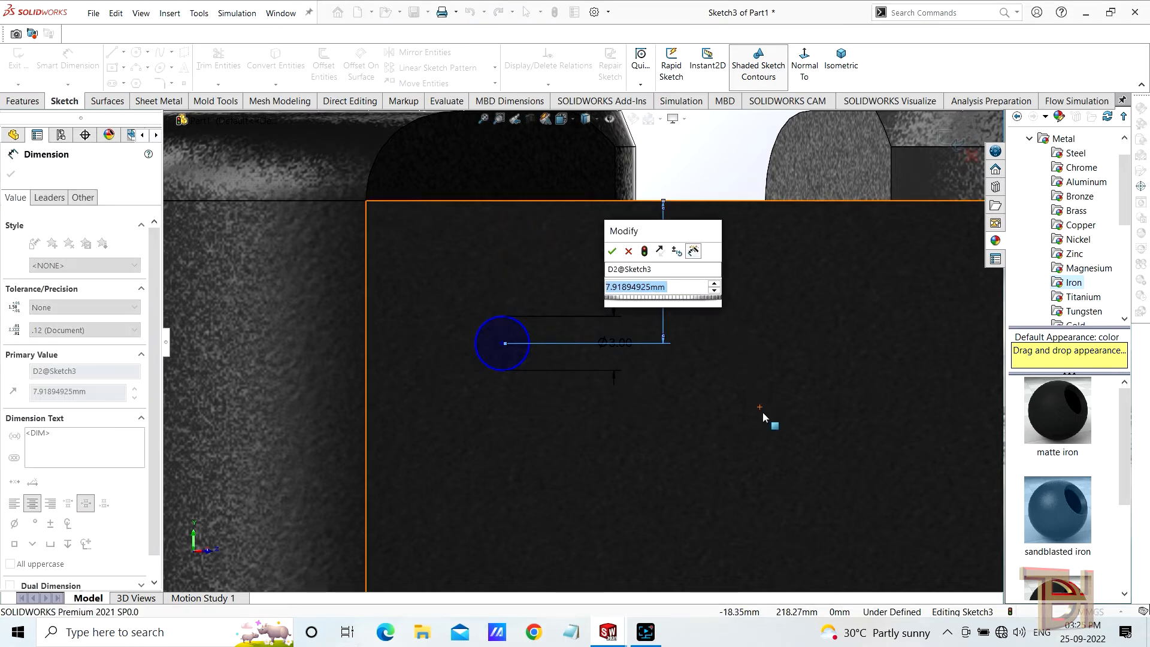
type("7")
key("Return")
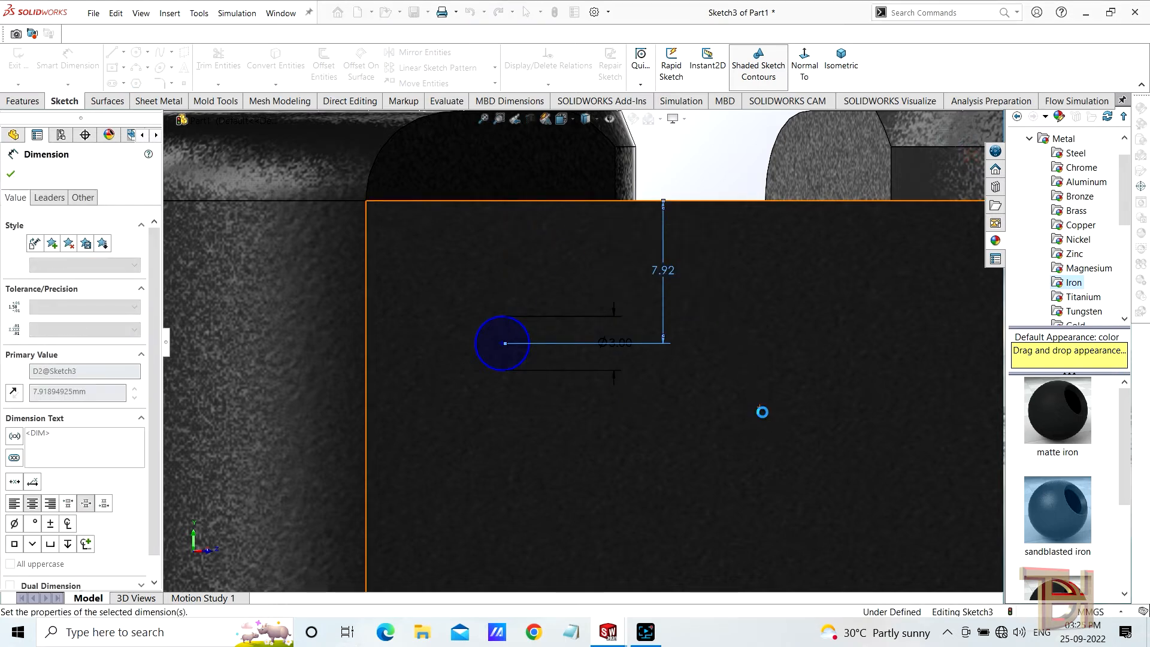
- Dimension the circle's centre 5 mm from the left vertical edge of the side face
left_click(505, 328)
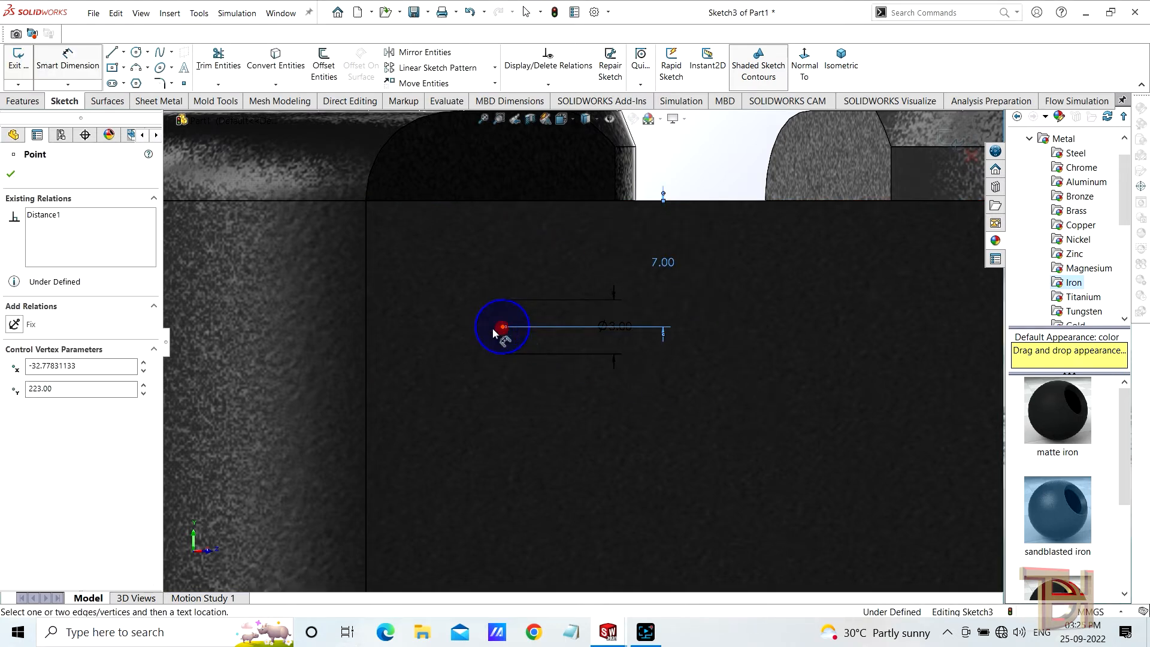
left_click(421, 369)
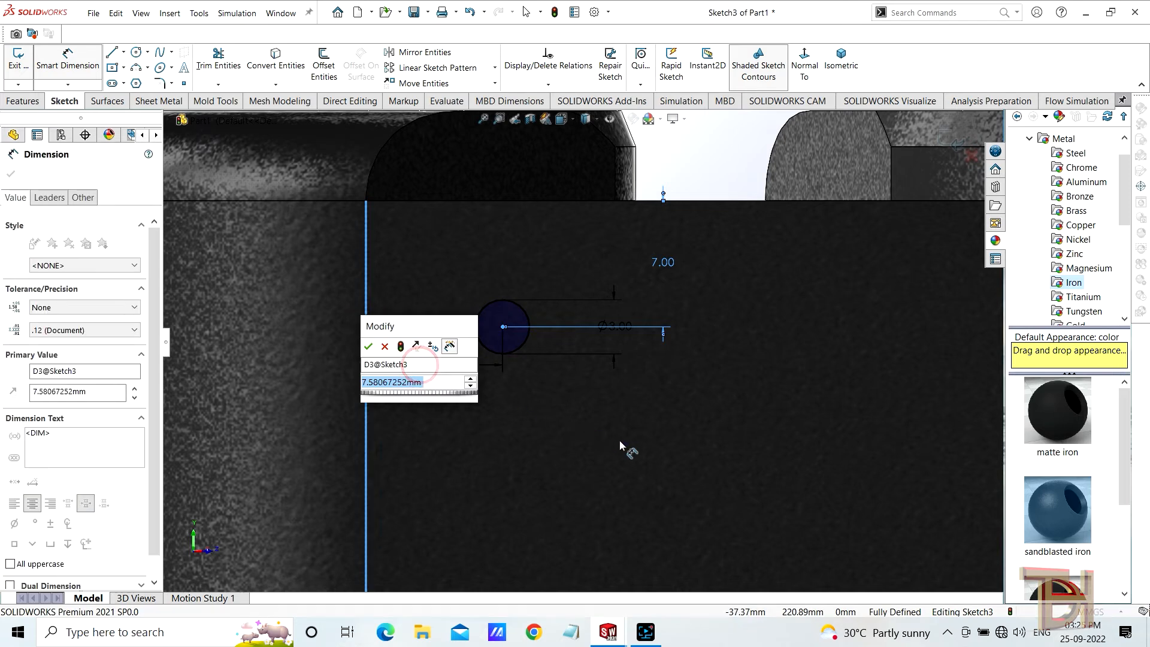
type("5")
key("Return")
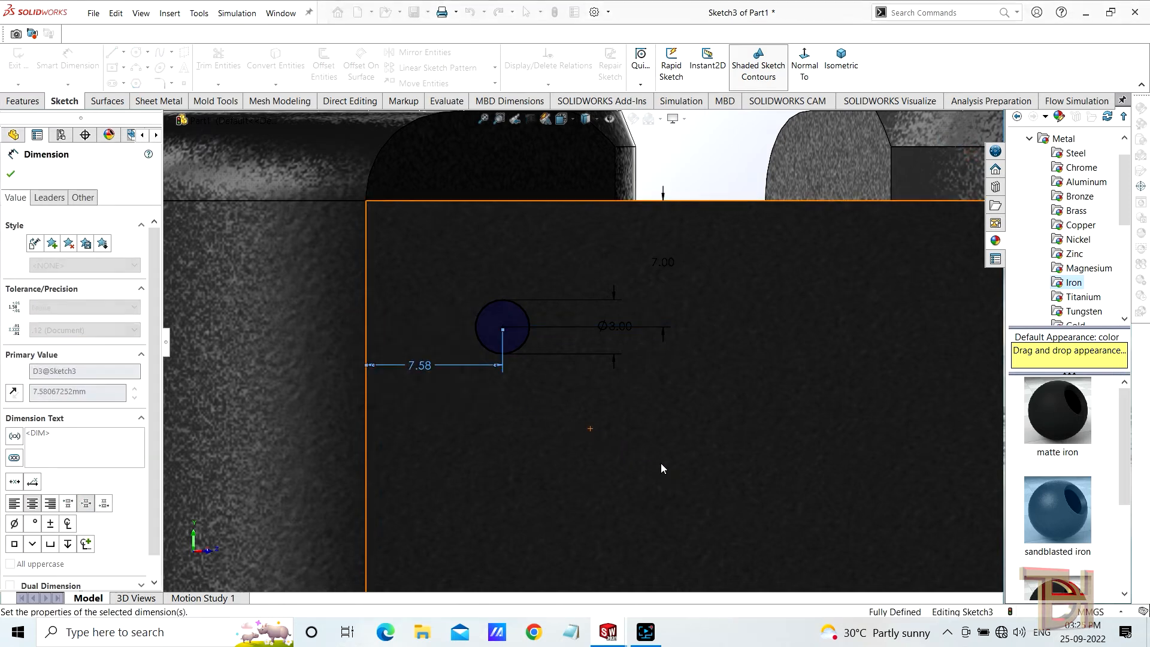
scroll(660, 462, "up", 5)
scroll(882, 400, "down", 3)
scroll(719, 369, "up", 2)
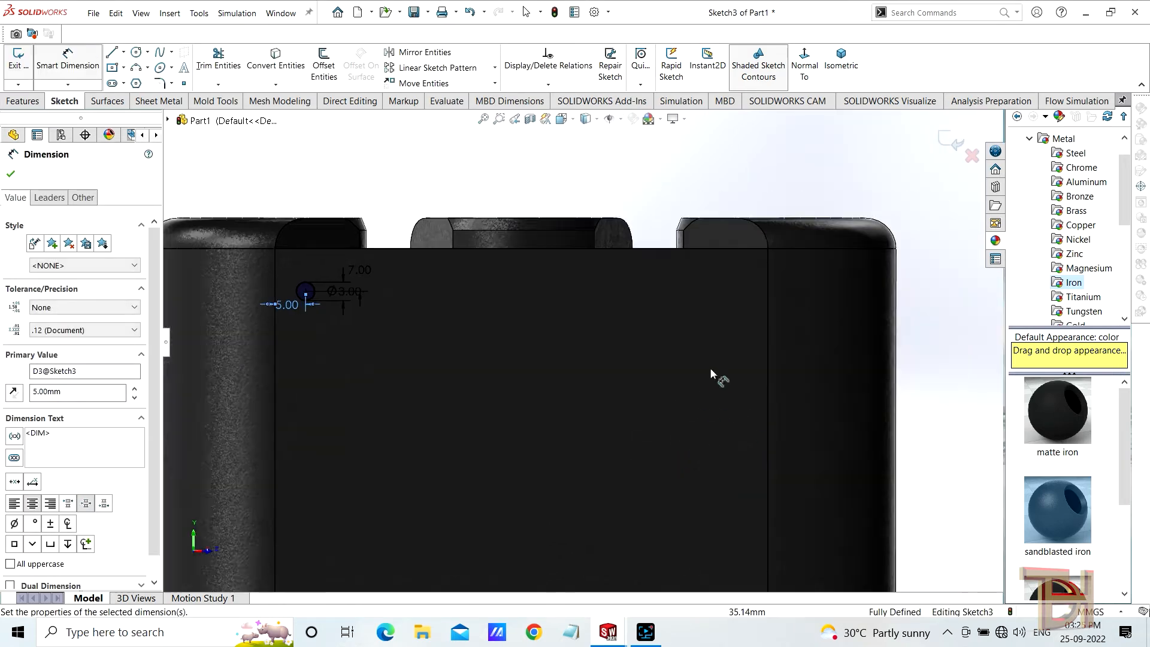
left_click(11, 175)
- Cut the 3 mm circle through the wall as an extruded cut with the Up To Next end condition
scroll(359, 285, "down", 4)
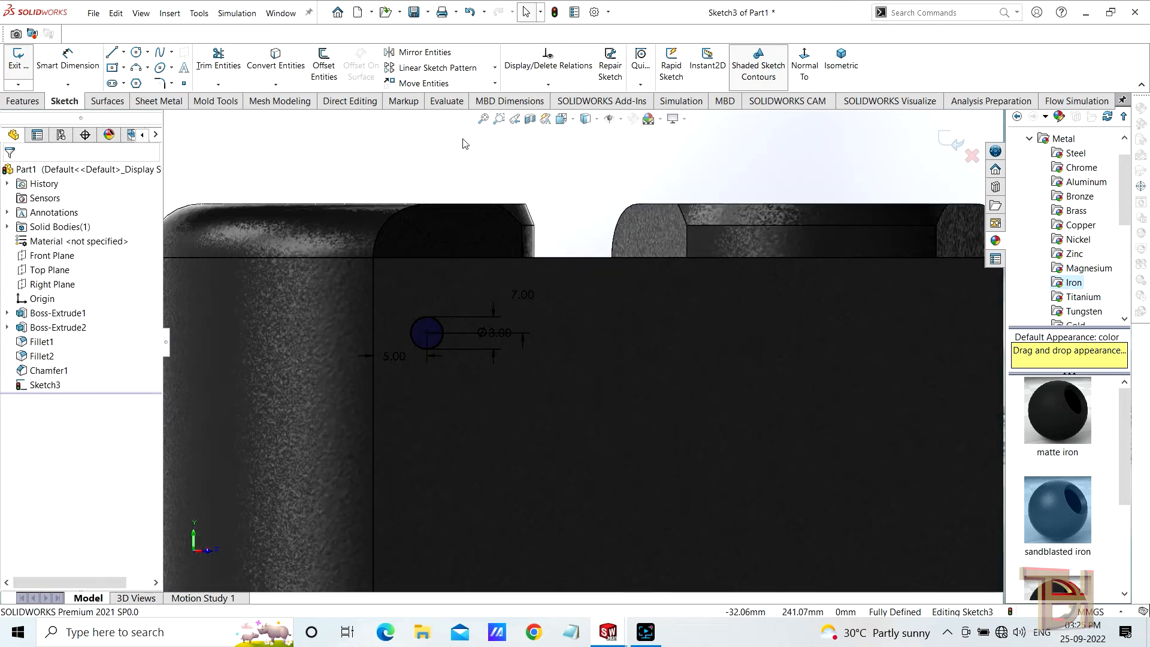
left_click(23, 101)
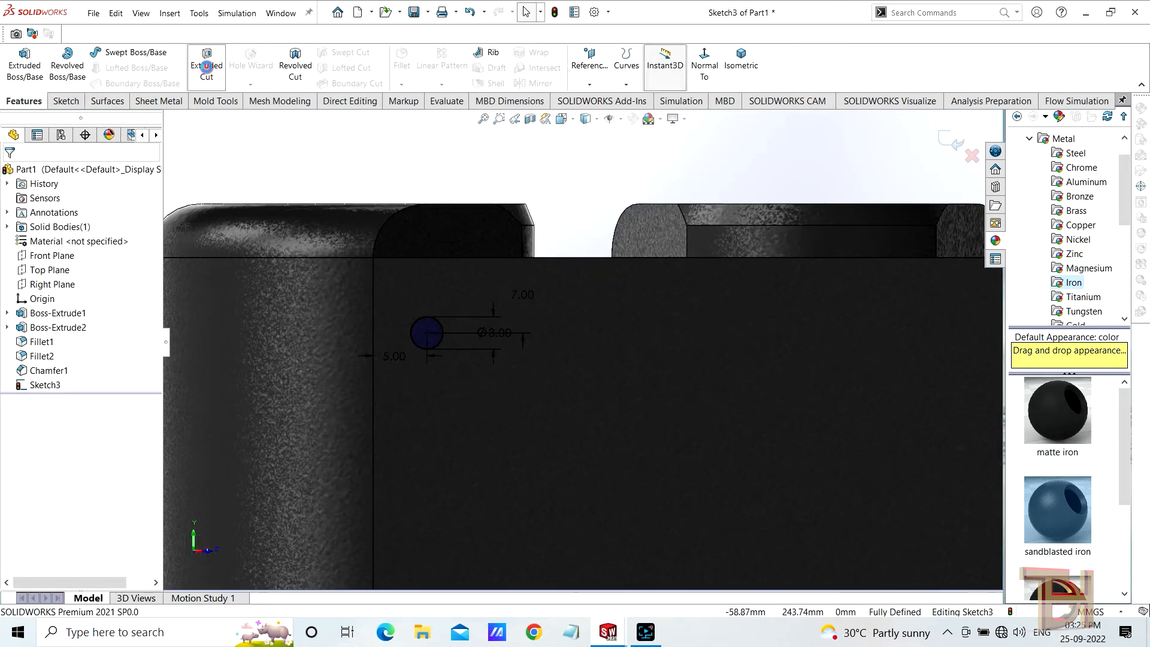
left_click(206, 69)
left_click(83, 257)
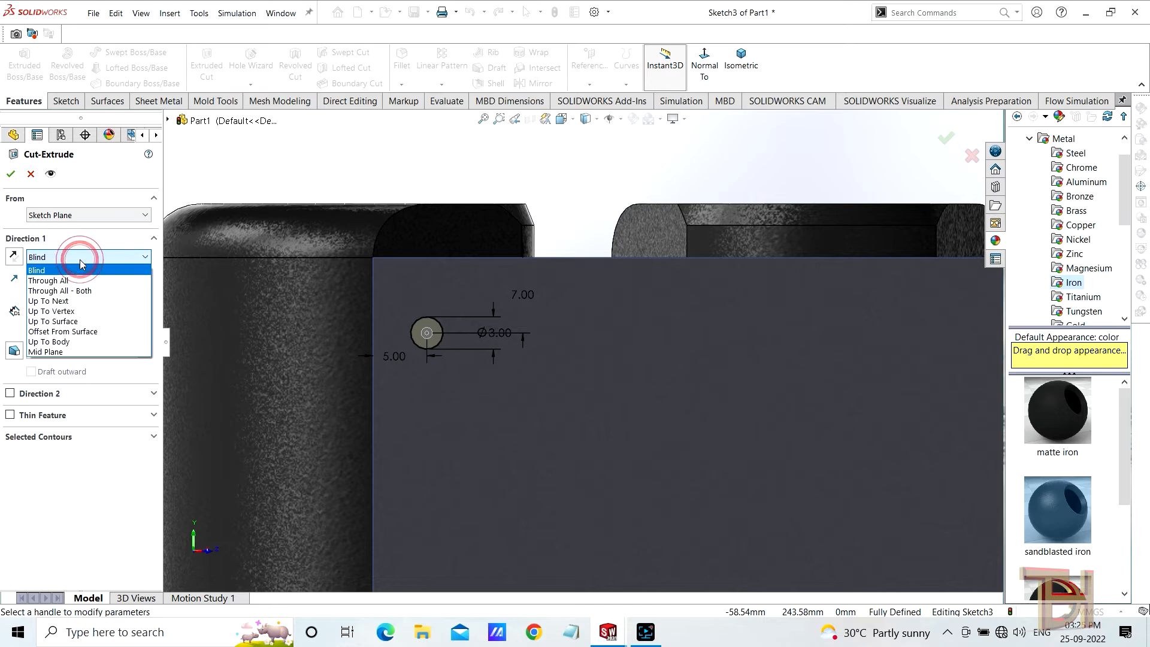
left_click(72, 302)
scroll(543, 365, "up", 2)
middle_click_drag(543, 373, 513, 442)
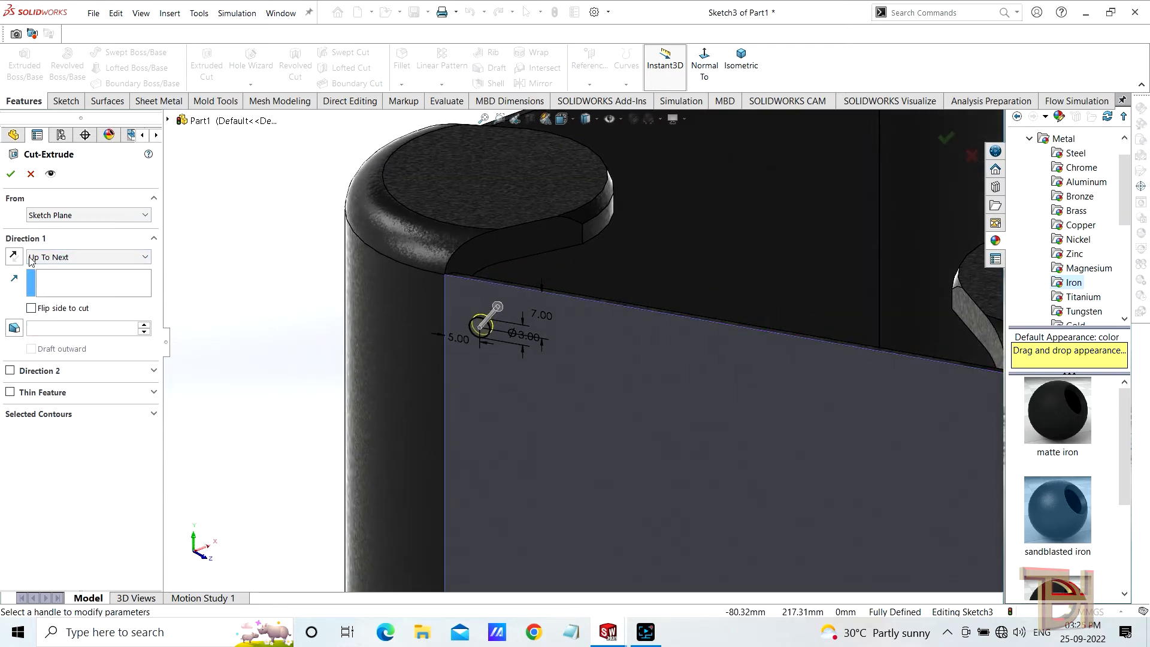
left_click(10, 174)
- Set up a linear pattern of the small hole cut along the side face's upper edge
middle_click_drag(703, 383, 833, 298)
scroll(666, 365, "down", 5)
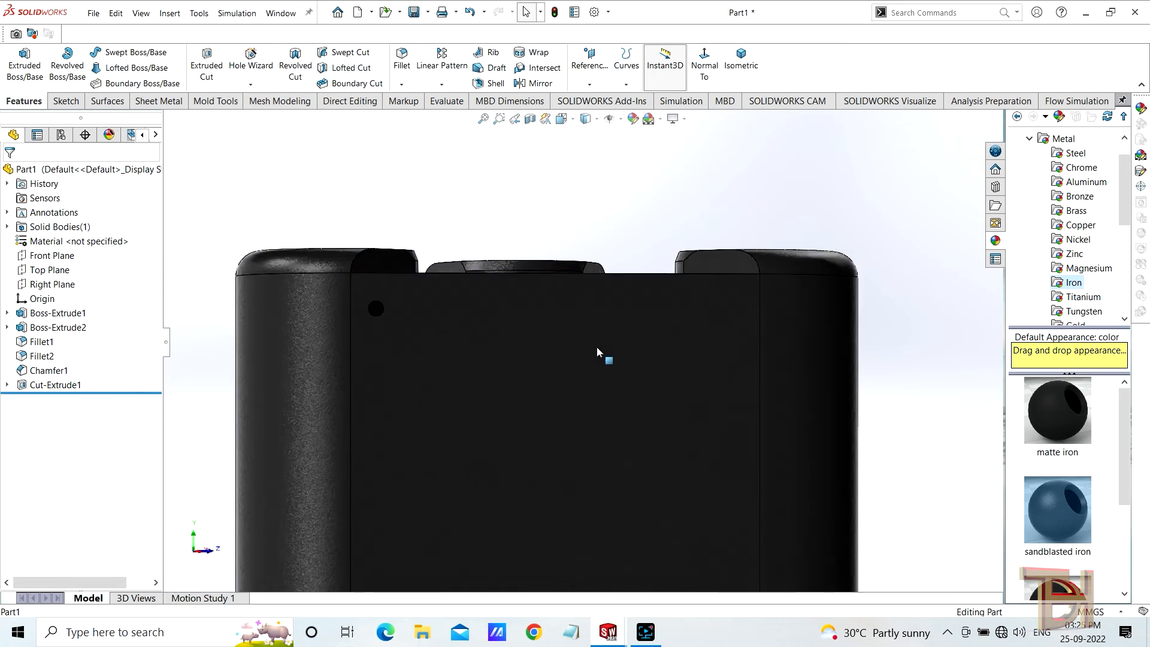
left_click(444, 63)
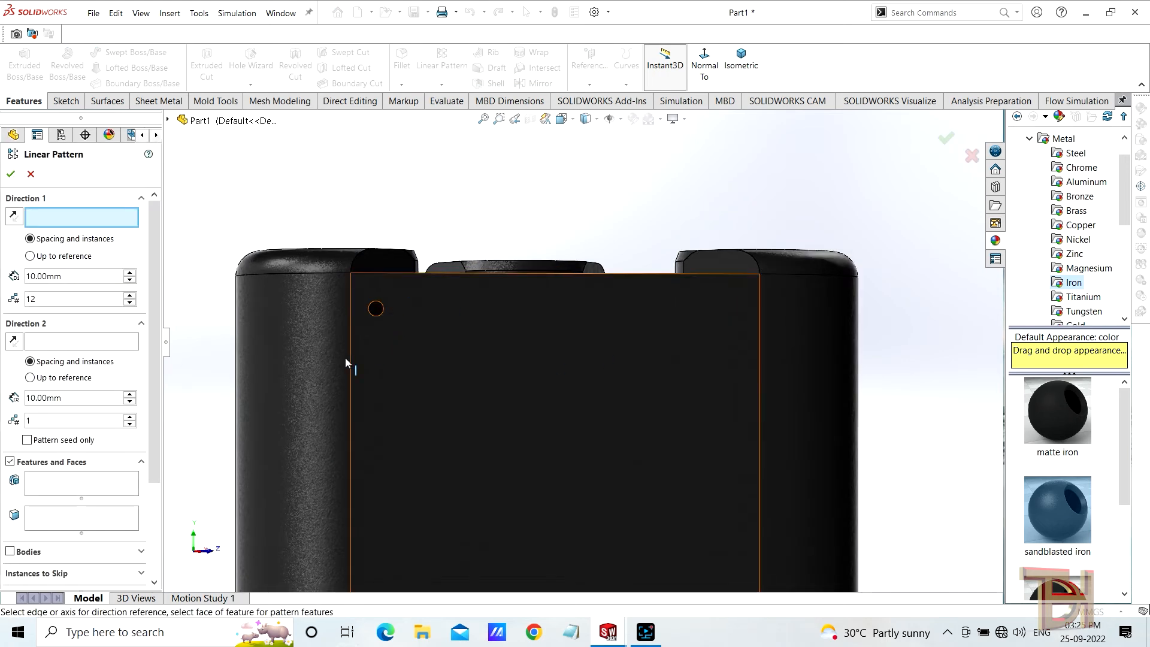
middle_click_drag(522, 352, 516, 390)
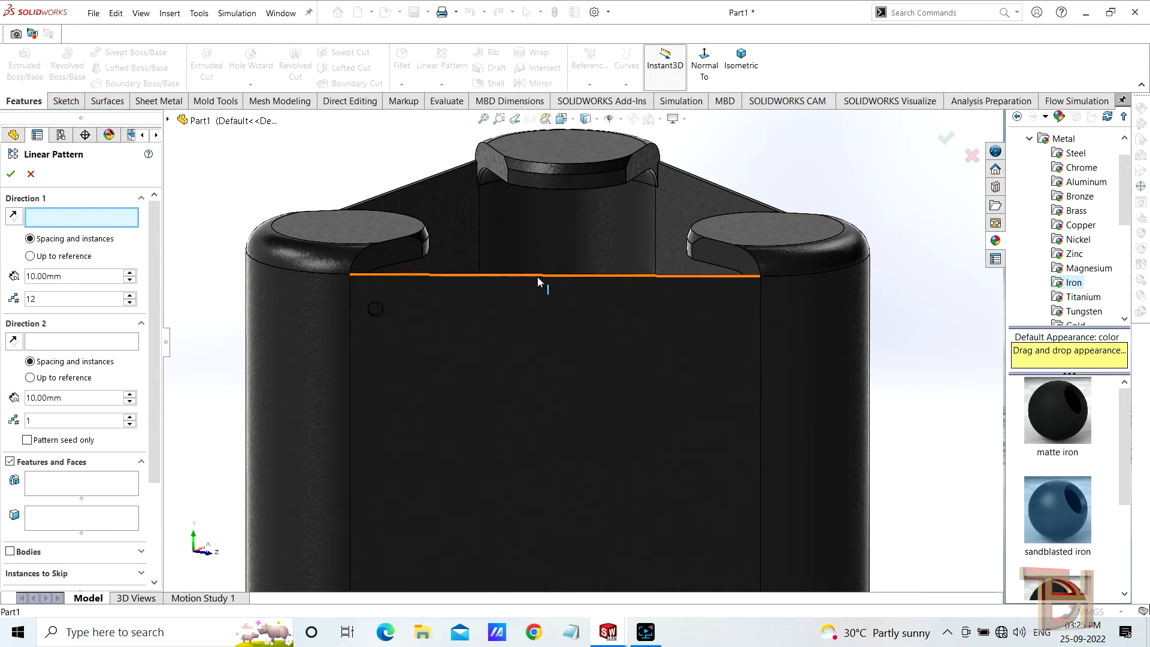
left_click(103, 477)
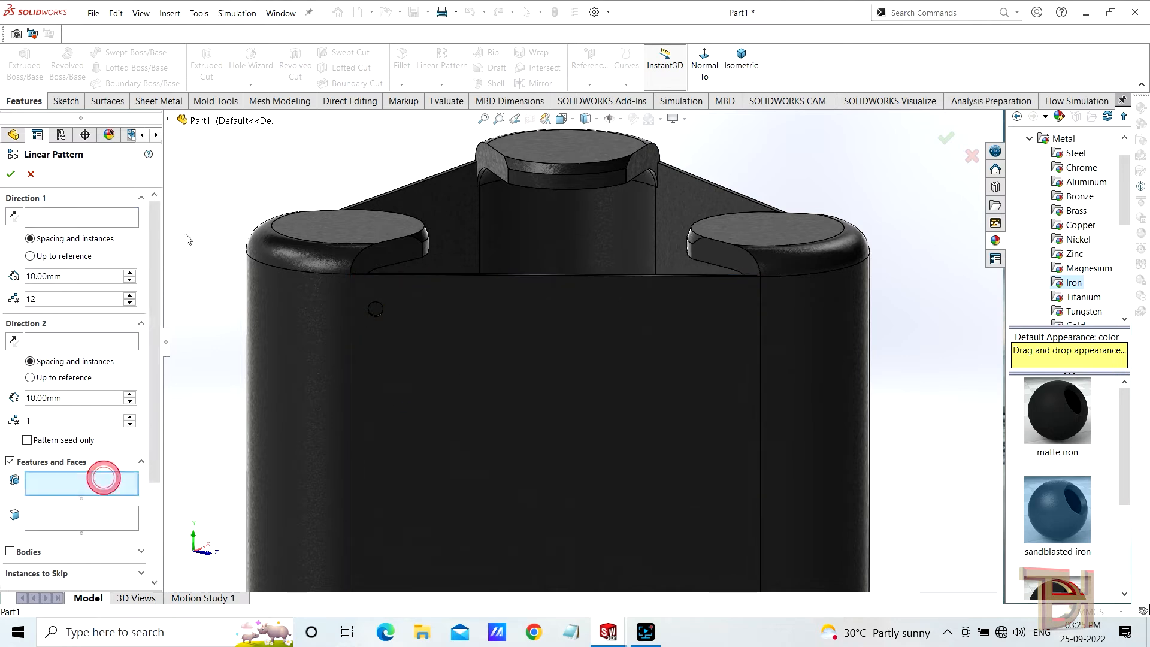
left_click(168, 119)
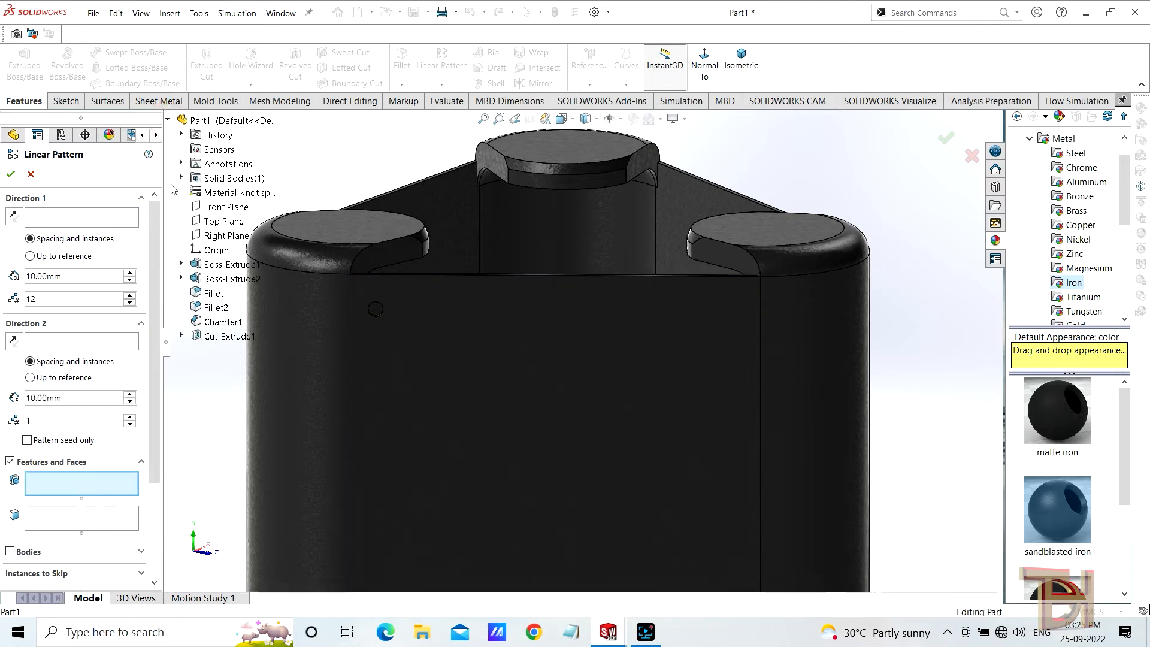
left_click(228, 336)
left_click(51, 219)
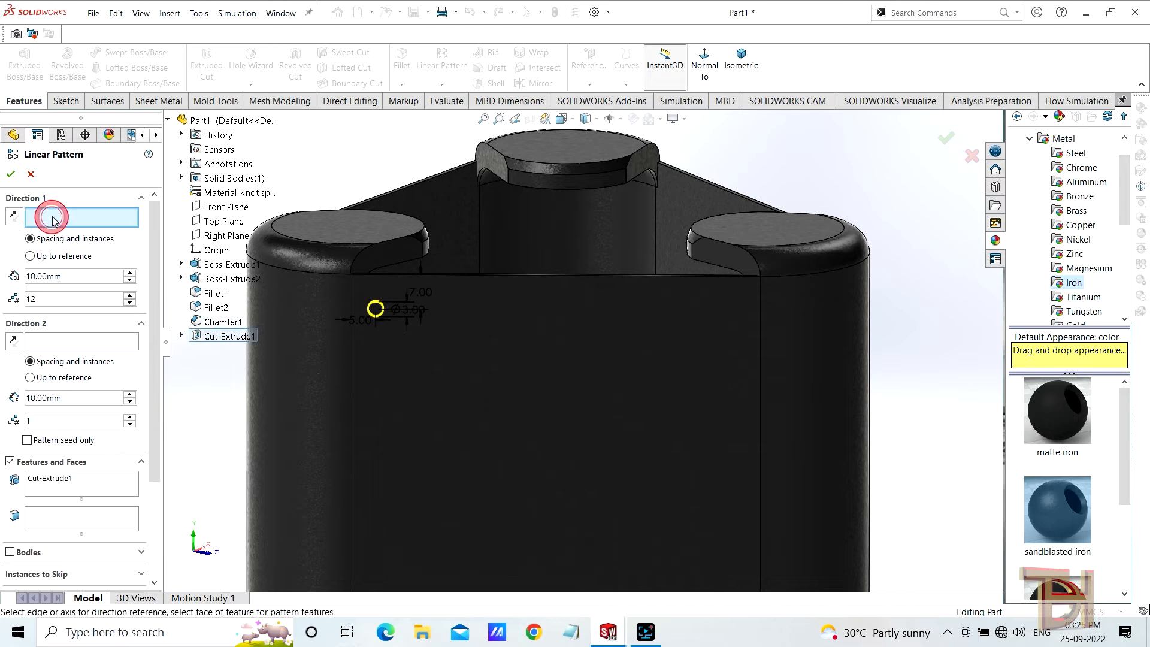
left_click(549, 277)
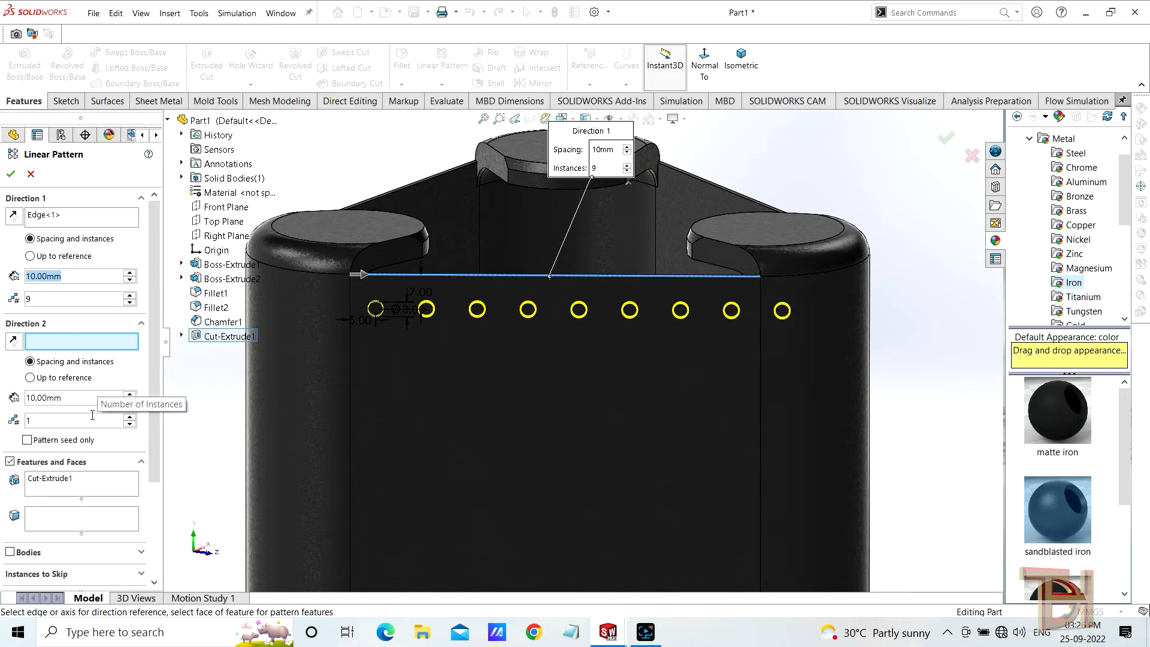
- Set the hole pattern to 5 mm spacing and 15 instances and apply it
type("5")
key("Return")
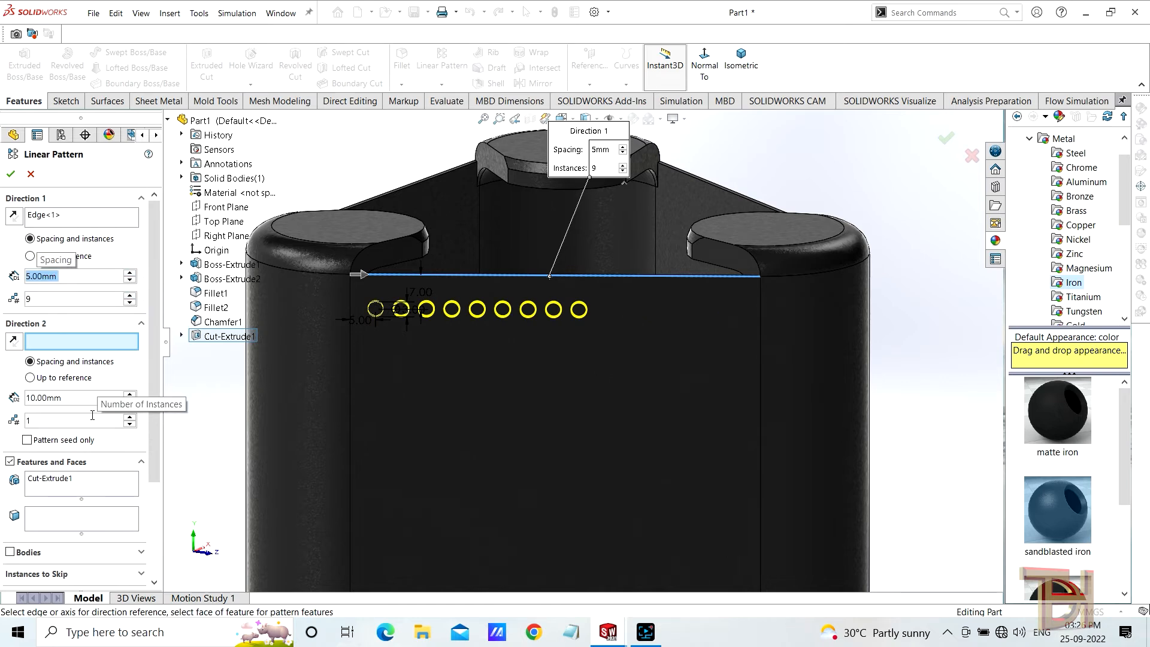
left_click(128, 295)
left_click(129, 296)
left_click(129, 295)
left_click(129, 295)
left_click(129, 295)
left_click(11, 174)
- Set up a second linear pattern that repeats the hole row down the side face's right vertical edge
middle_click_drag(886, 400, 736, 420)
left_click(440, 65)
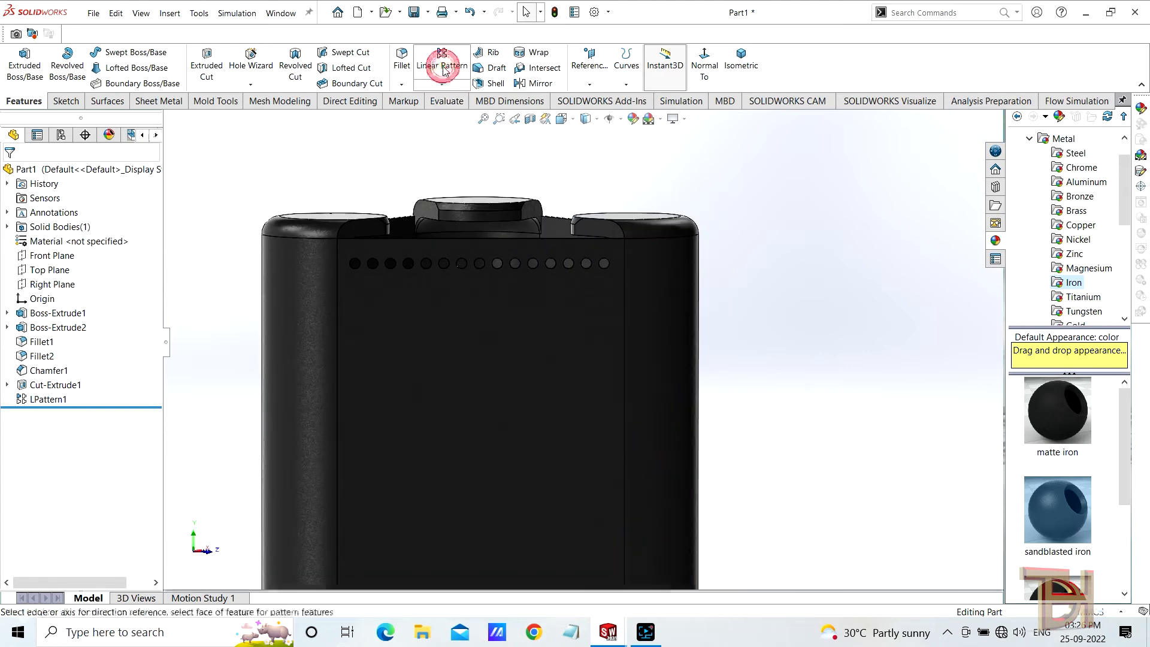
left_click(624, 390)
left_click(67, 488)
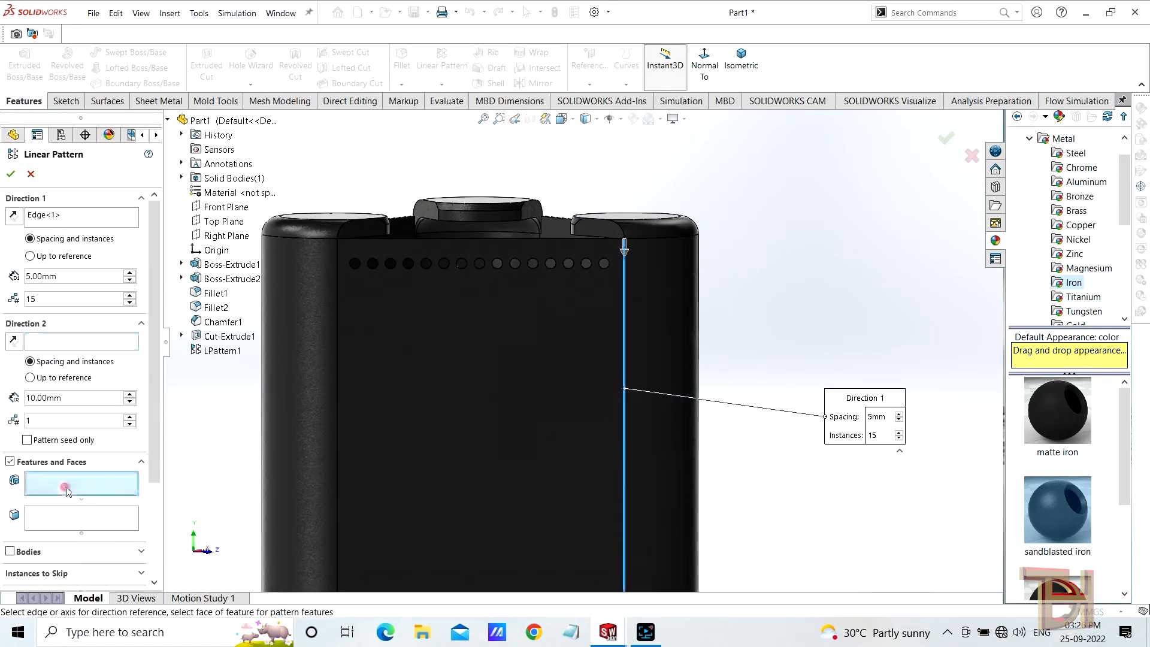
left_click(217, 351)
- Set the vertical hole pattern to 30 instances at 5 mm spacing and apply it
scroll(530, 475, "up", 8)
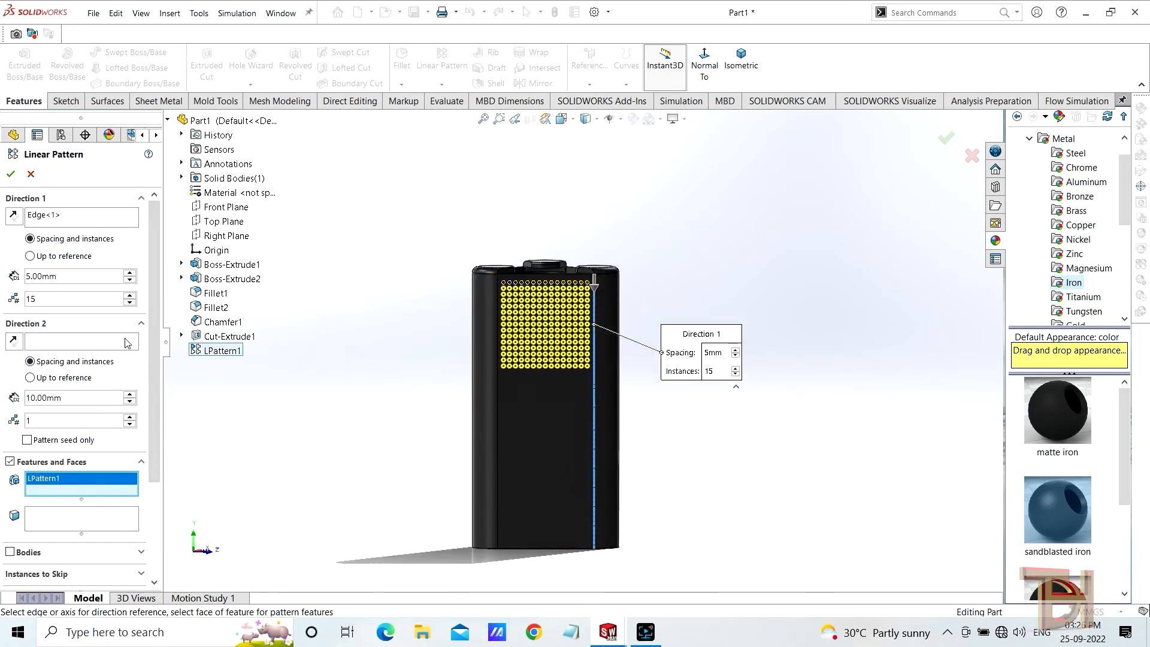
left_click(128, 295)
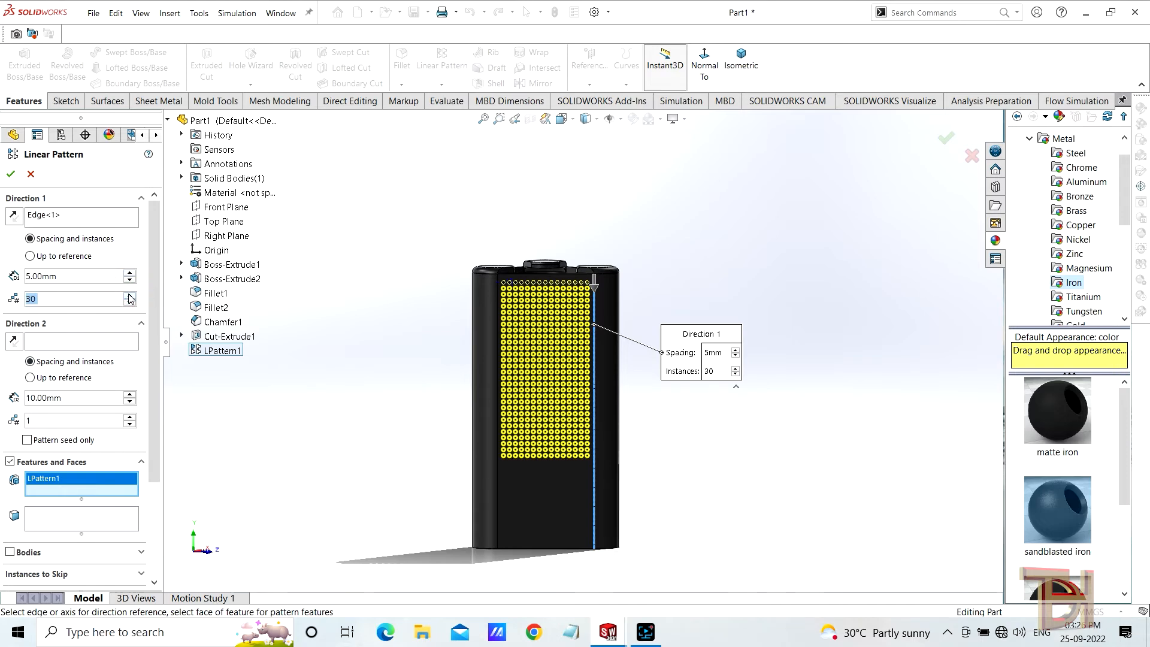
scroll(590, 351, "down", 3)
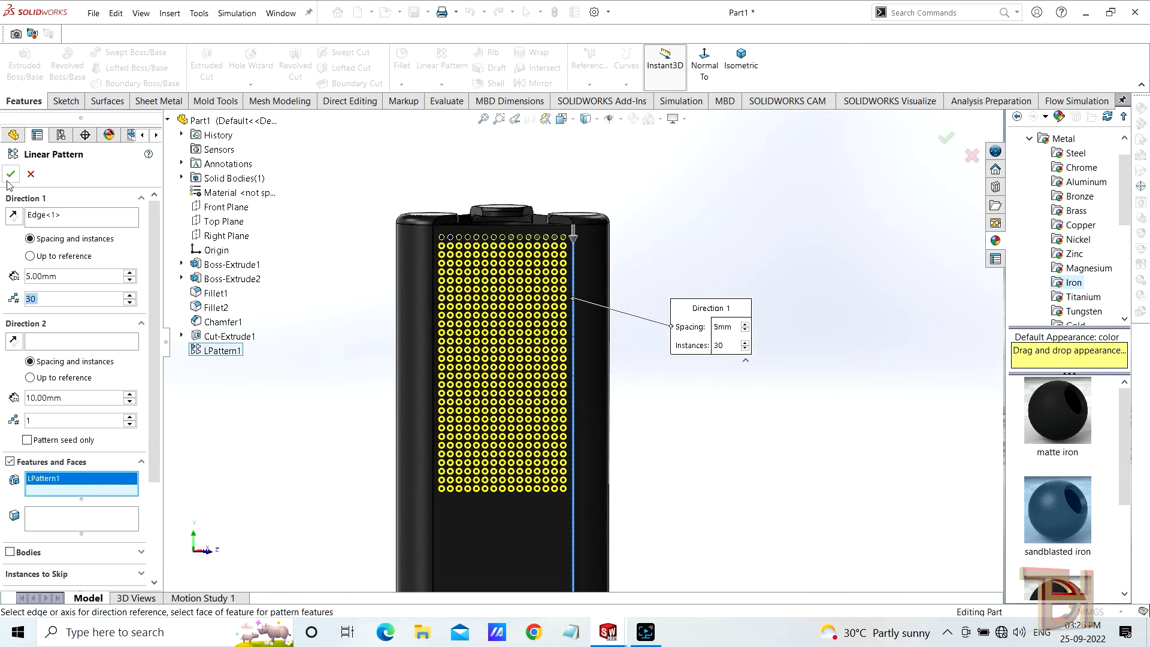
left_click(11, 176)
- Start a sketch on another flat side face and draw a circle about 4.7 mm in diameter near its upper-left corner
left_click(704, 383)
mouse_move(704, 383)
middle_mouse_down()
mouse_move(682, 351)
mouse_move(752, 321)
mouse_move(732, 409)
mouse_move(677, 367)
mouse_move(778, 382)
mouse_move(717, 390)
mouse_move(512, 316)
mouse_move(620, 380)
mouse_move(596, 387)
mouse_move(612, 413)
mouse_move(741, 378)
mouse_move(746, 339)
middle_mouse_up()
left_click(747, 339)
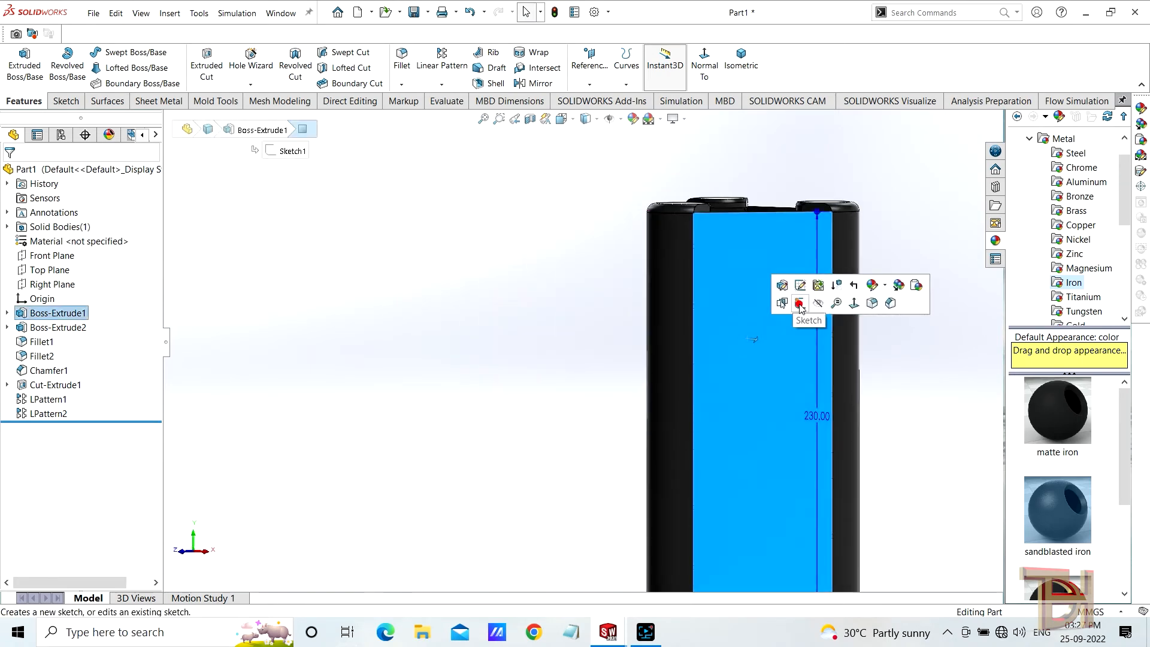
left_click(800, 303)
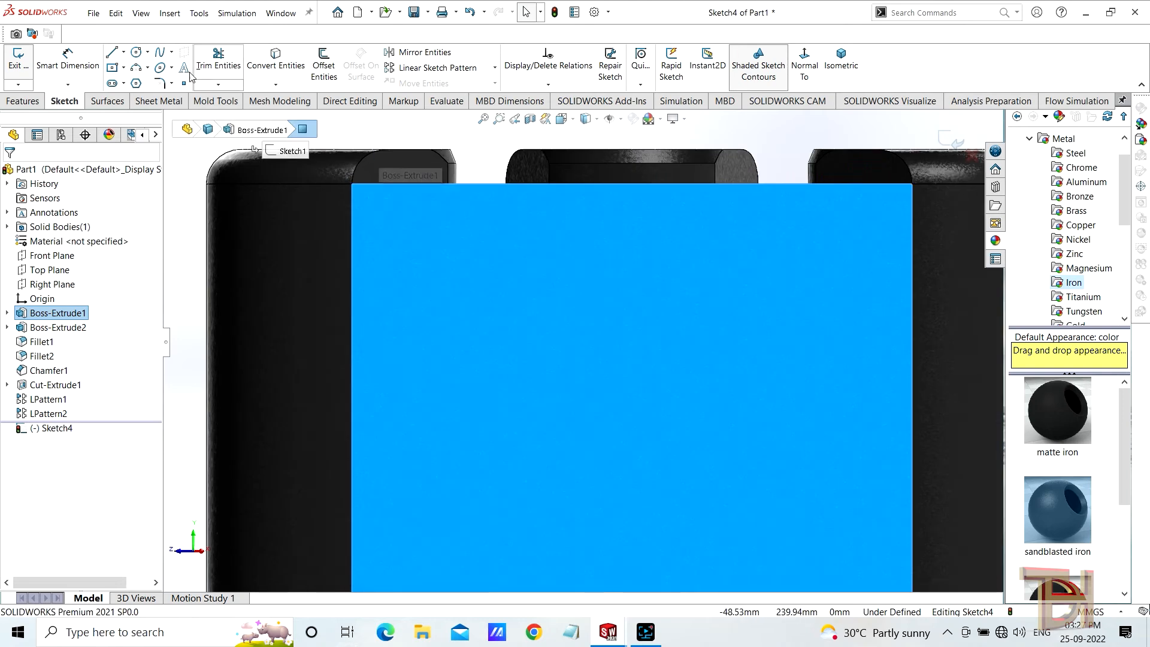
left_click(136, 54)
left_click(407, 243)
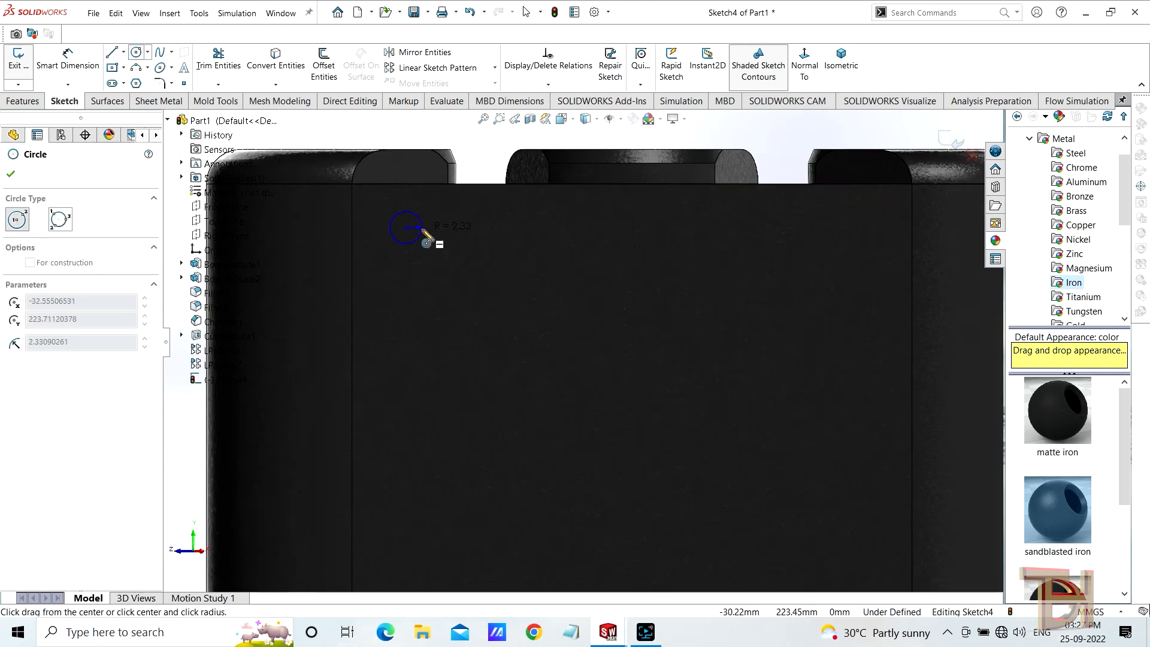
left_click(427, 243)
- Dimension the new circle's diameter as 3 mm
scroll(419, 173, "down", 2)
left_click(68, 58)
left_click(437, 275)
left_click(476, 286)
type("3")
key("Return")
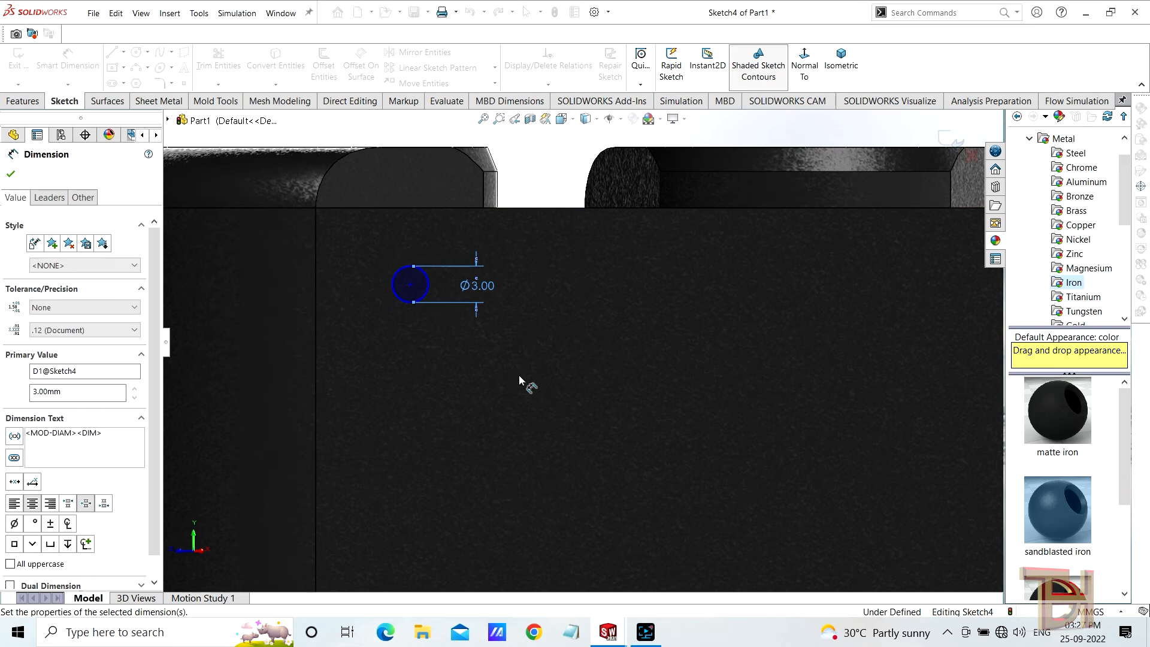
- Dimension the circle's centre 7 mm below the side face's top edge
left_click(410, 284)
left_click(419, 208)
left_click(515, 256)
type("7")
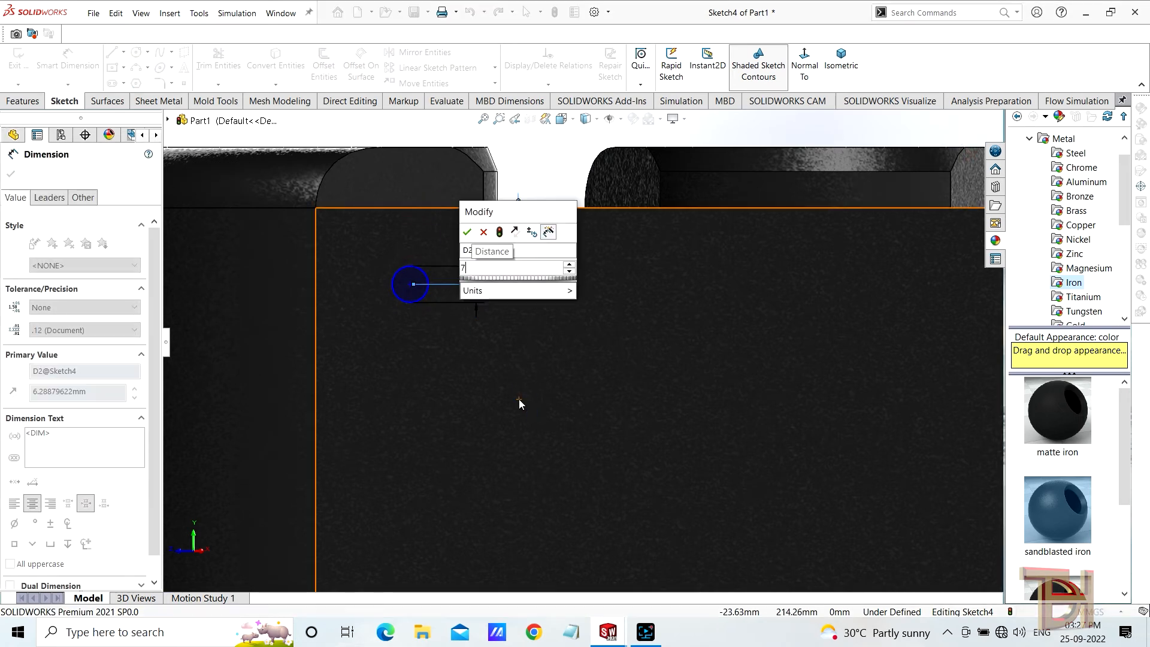
key("Return")
- Dimension the circle's centre 5 mm from the side face's left vertical edge
left_click(411, 293)
left_click(316, 284)
left_click(360, 258)
type("5")
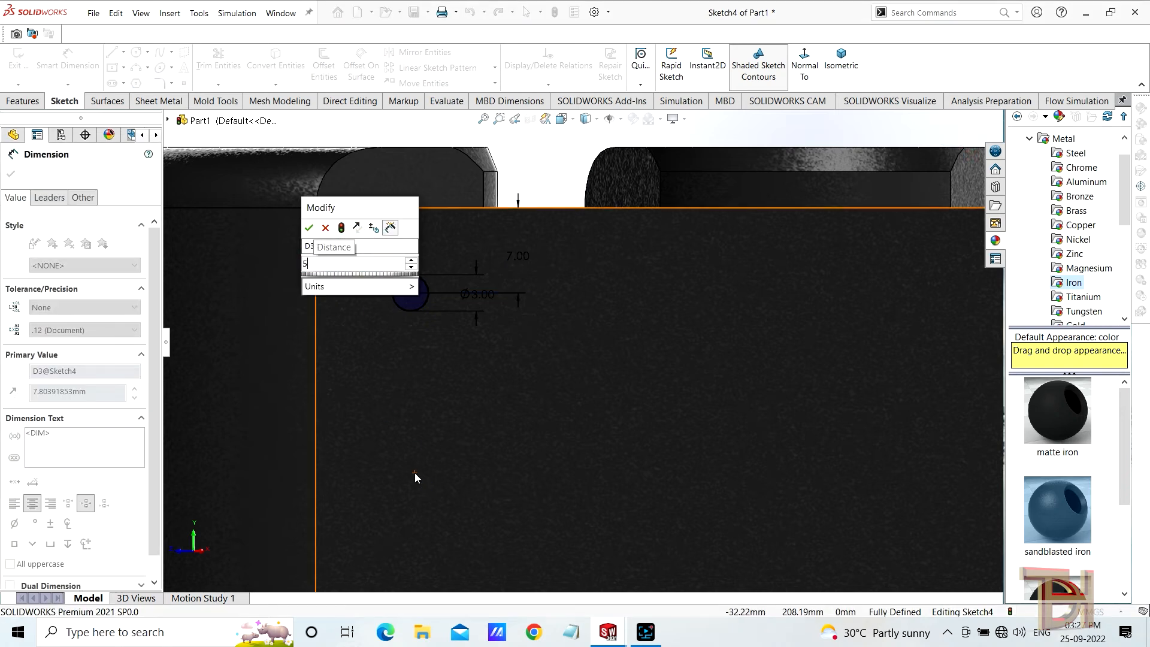
key("Return")
left_click(10, 174)
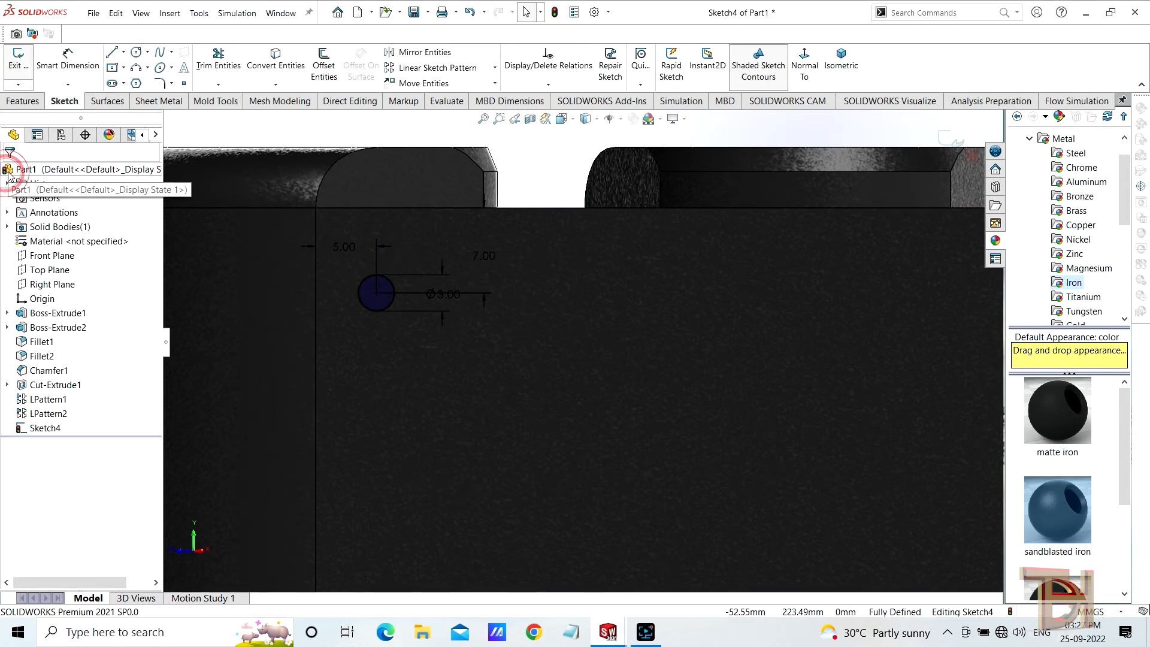
- Cut the 3 mm circle through the side wall with an Extruded Cut using the Up To Next end condition
left_click(18, 100)
left_click(203, 65)
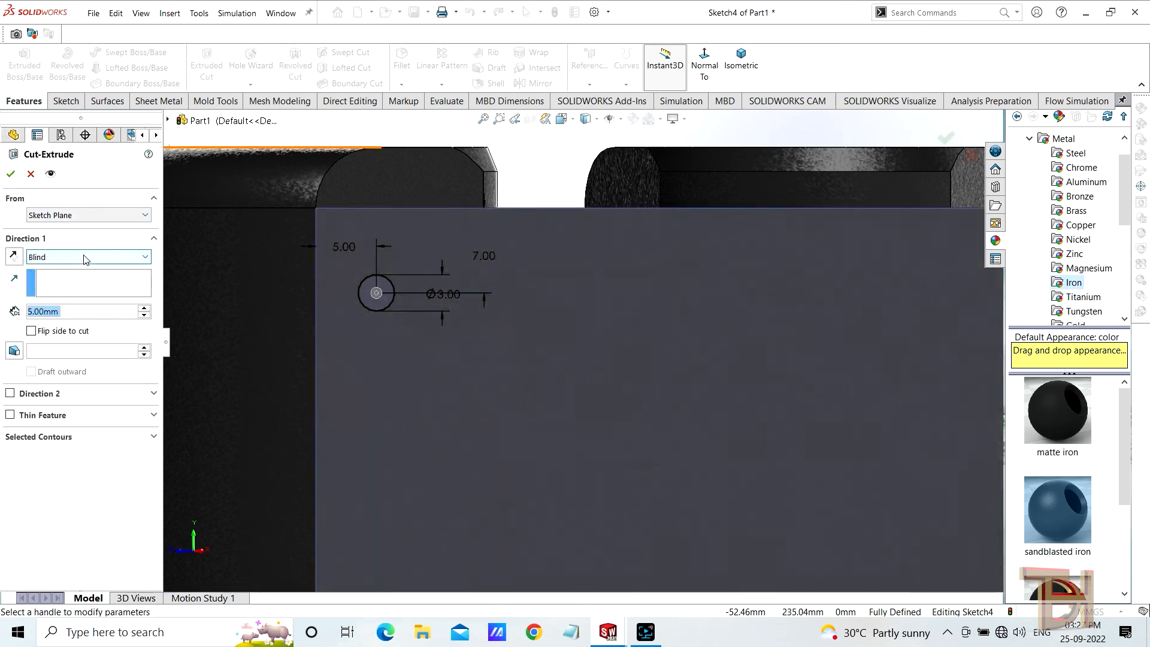
left_click(114, 257)
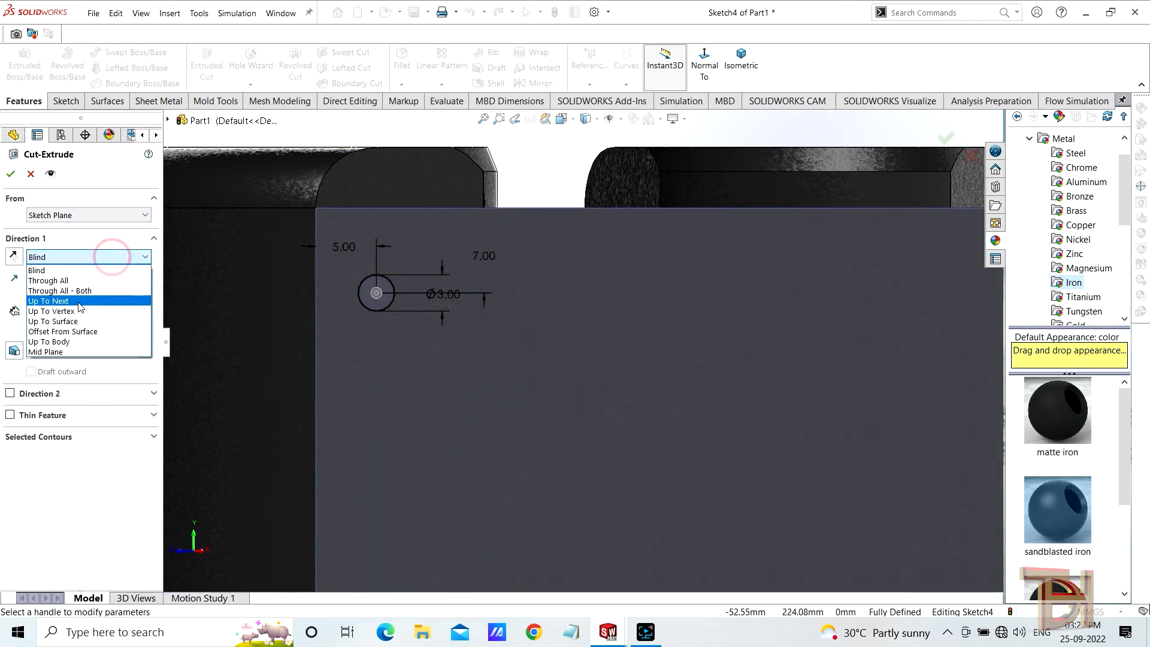
left_click(77, 297)
middle_click_drag(328, 325, 243, 350)
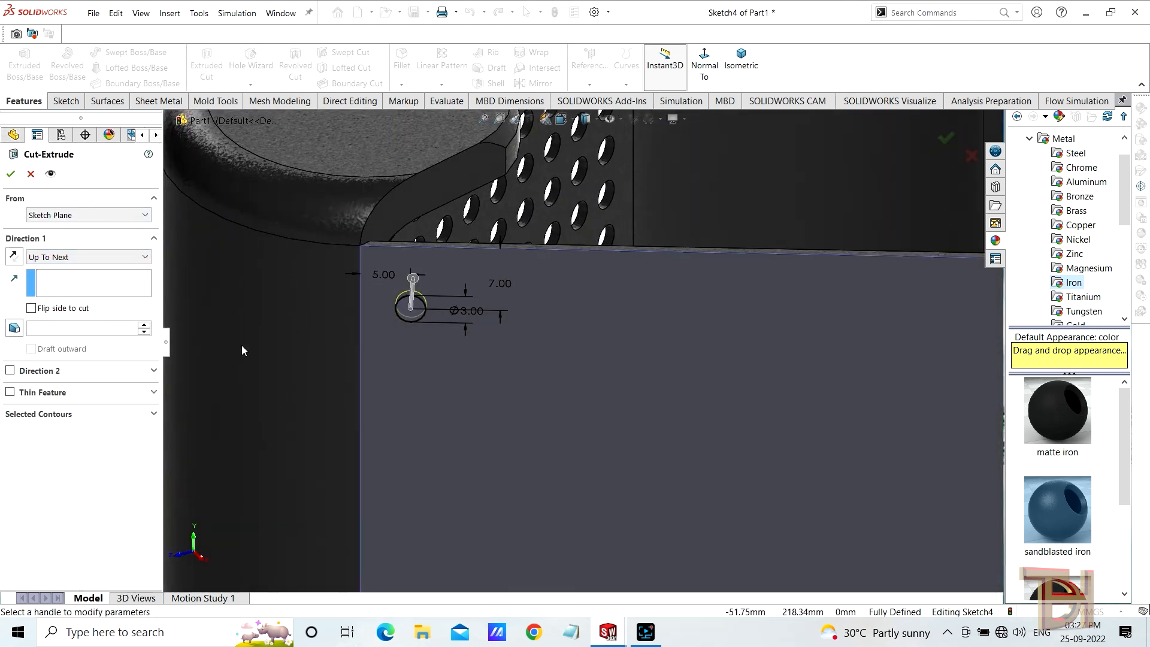
left_click(10, 175)
- Pattern the new hole linearly along the side face's top edge with 15 instances at 5 mm spacing
middle_click_drag(321, 347, 527, 252)
left_click(442, 65)
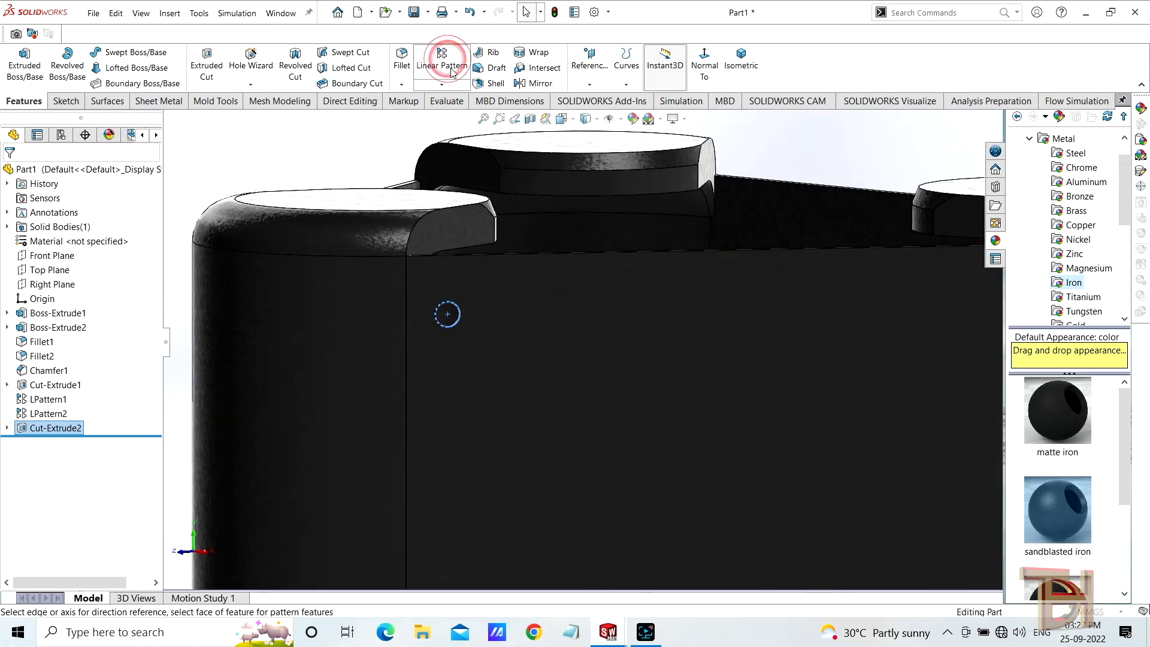
left_click(585, 261)
middle_click_drag(682, 394, 731, 403)
scroll(727, 408, "up", 2)
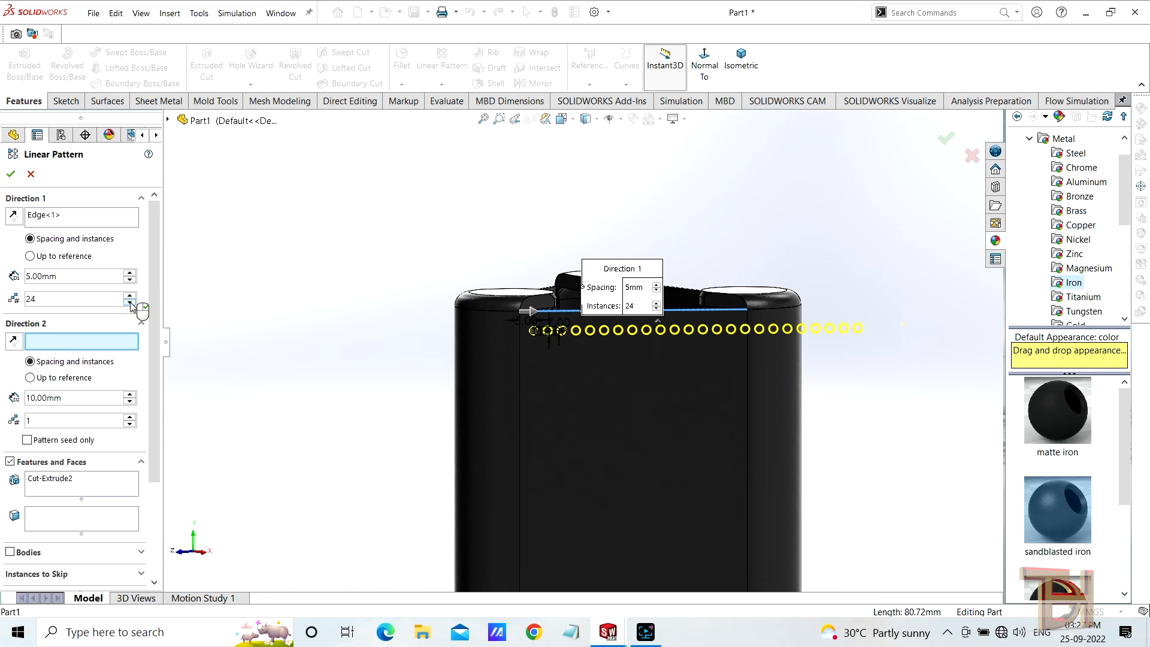
scroll(731, 392, "up", 1)
scroll(734, 374, "down", 1)
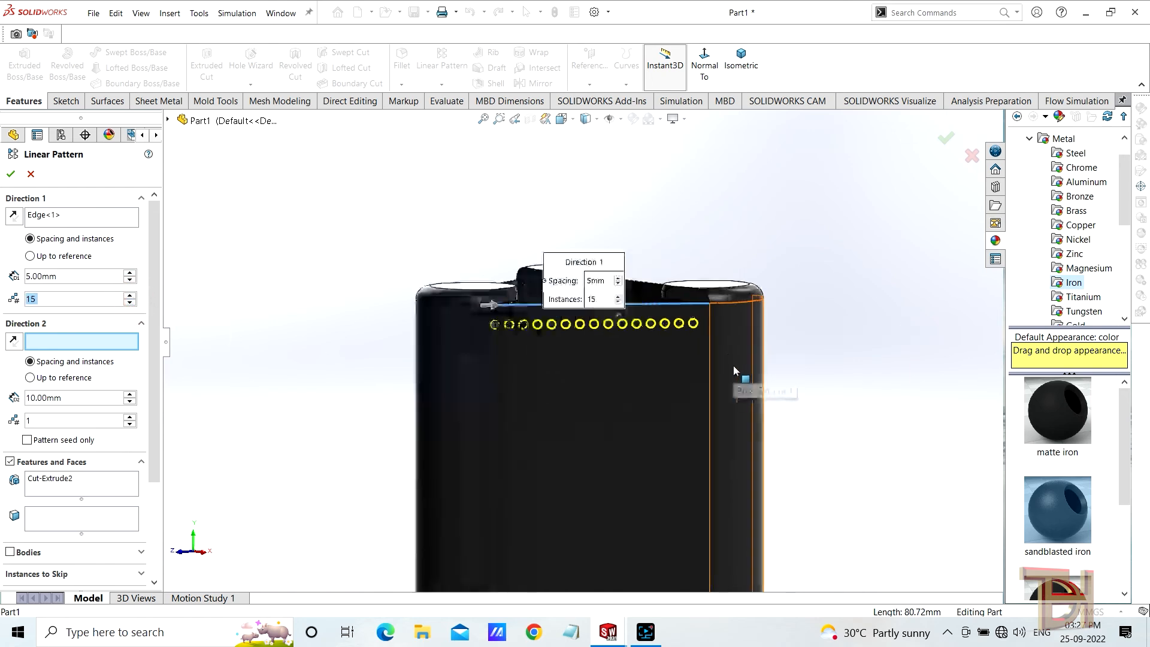
left_click(11, 175)
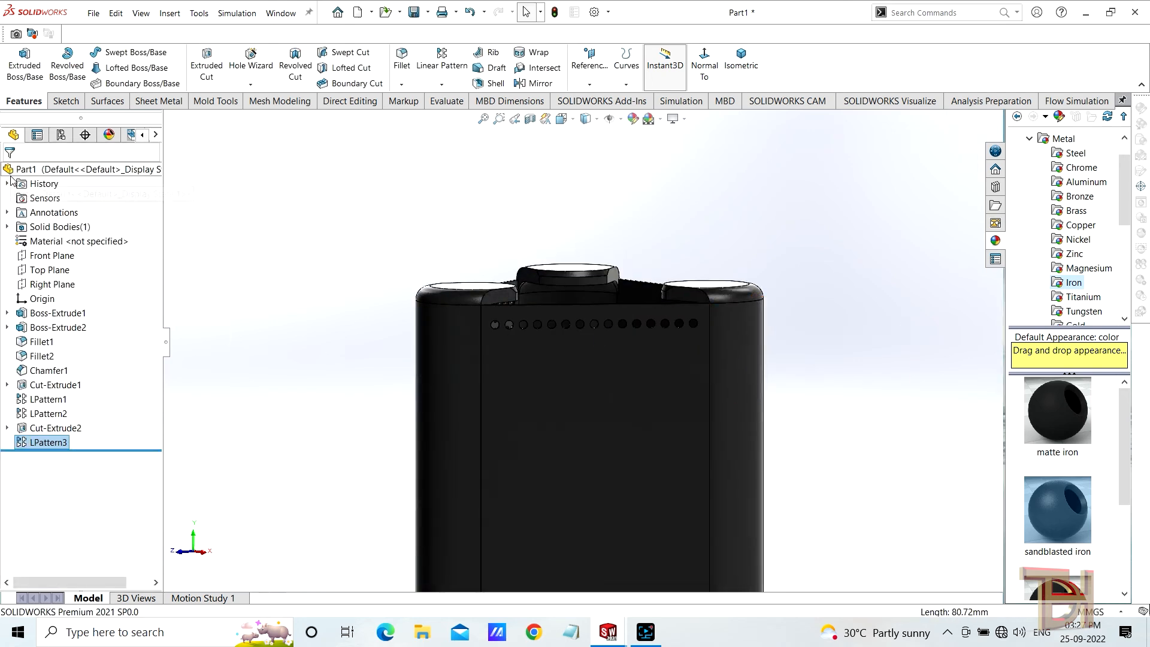
- Pattern the hole row linearly down the face's right vertical edge with 30 instances at 5 mm spacing
left_click(441, 60)
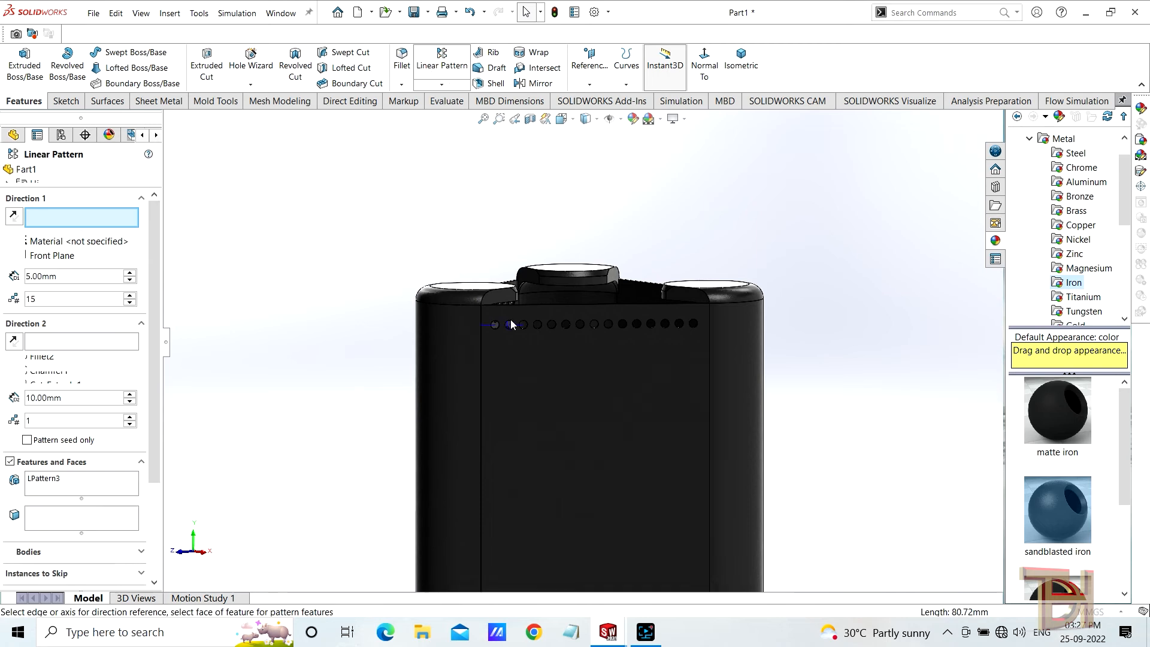
left_click(708, 394)
scroll(722, 407, "up", 3)
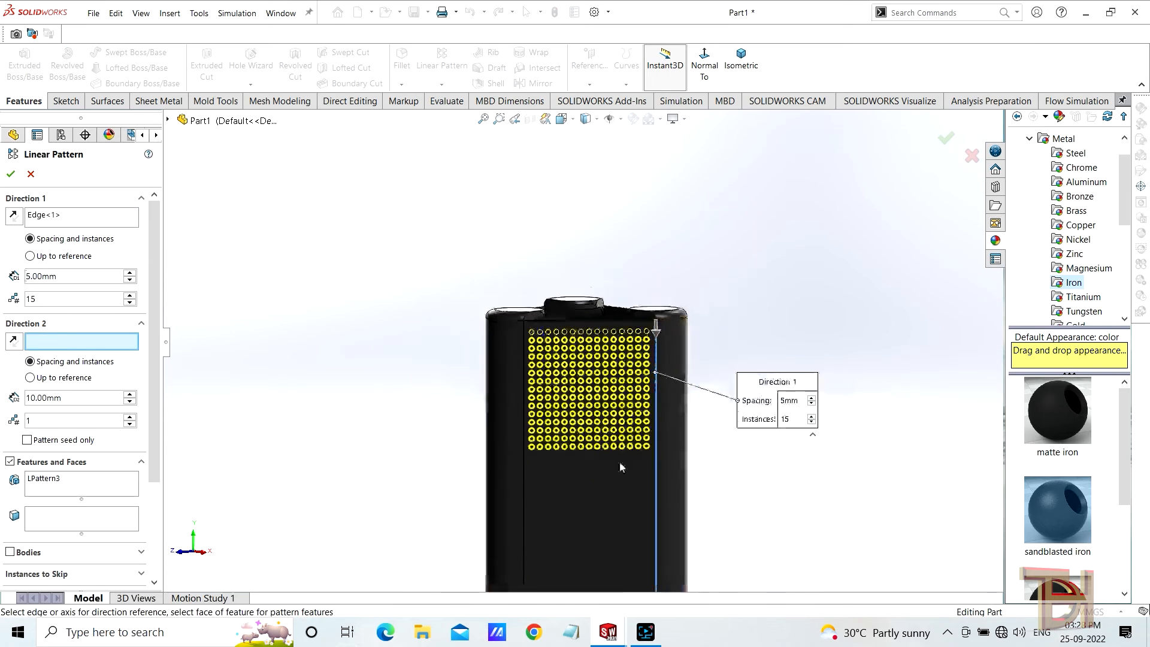
left_click_drag(131, 296, 131, 296)
scroll(586, 335, "up", 1)
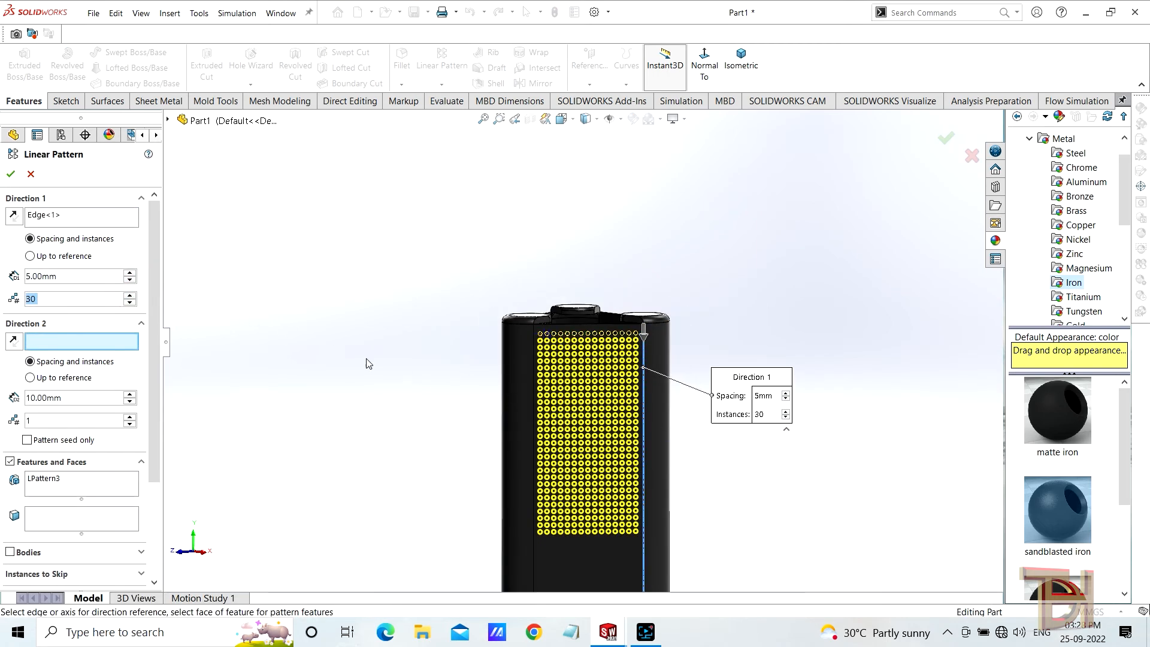
scroll(760, 477, "up", 3)
scroll(722, 459, "down", 1)
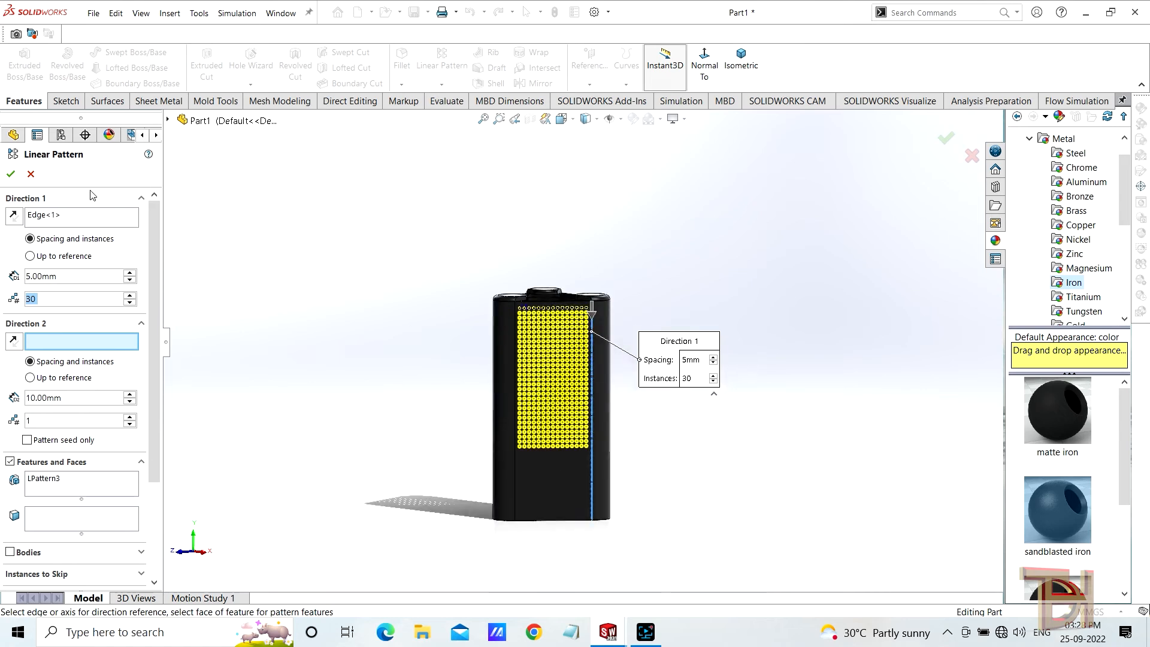
left_click(11, 175)
- Start a sketch on the remaining unperforated flat side face and draw a circle about 4.4 mm in diameter near its upper-left corner
scroll(588, 387, "down", 5)
mouse_move(739, 378)
middle_mouse_down()
mouse_move(706, 347)
mouse_move(677, 351)
mouse_move(721, 359)
mouse_move(752, 405)
mouse_move(709, 437)
mouse_move(670, 400)
mouse_move(617, 400)
mouse_move(631, 364)
mouse_move(693, 293)
middle_mouse_up()
left_click(693, 293)
left_click(744, 257)
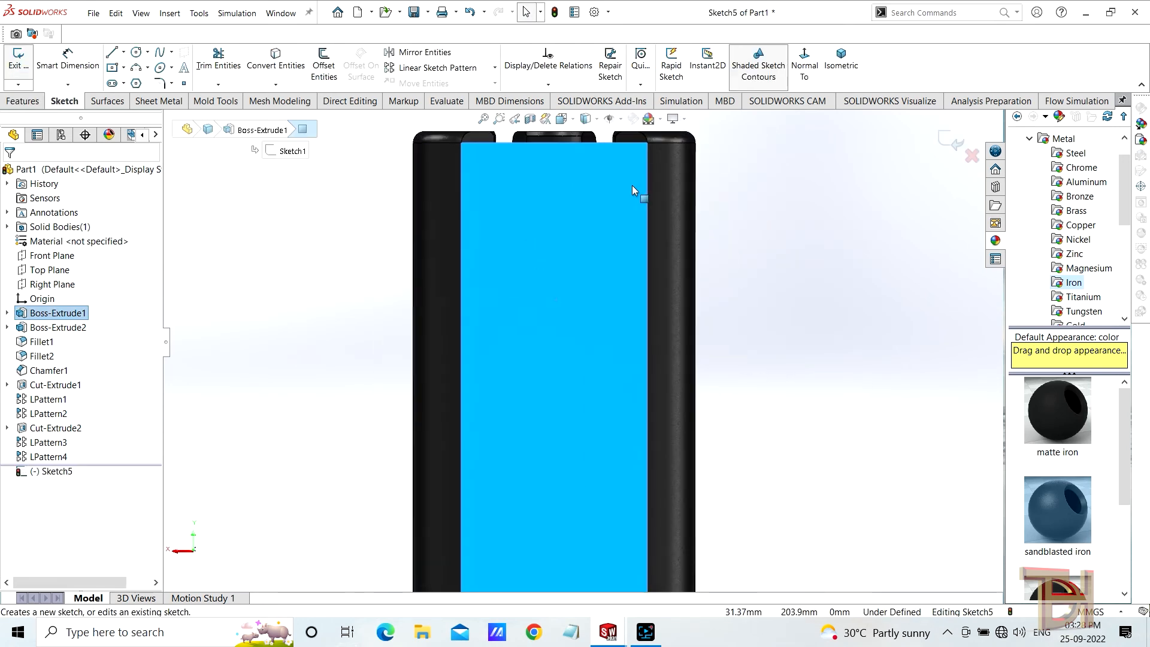
scroll(607, 204, "down", 5)
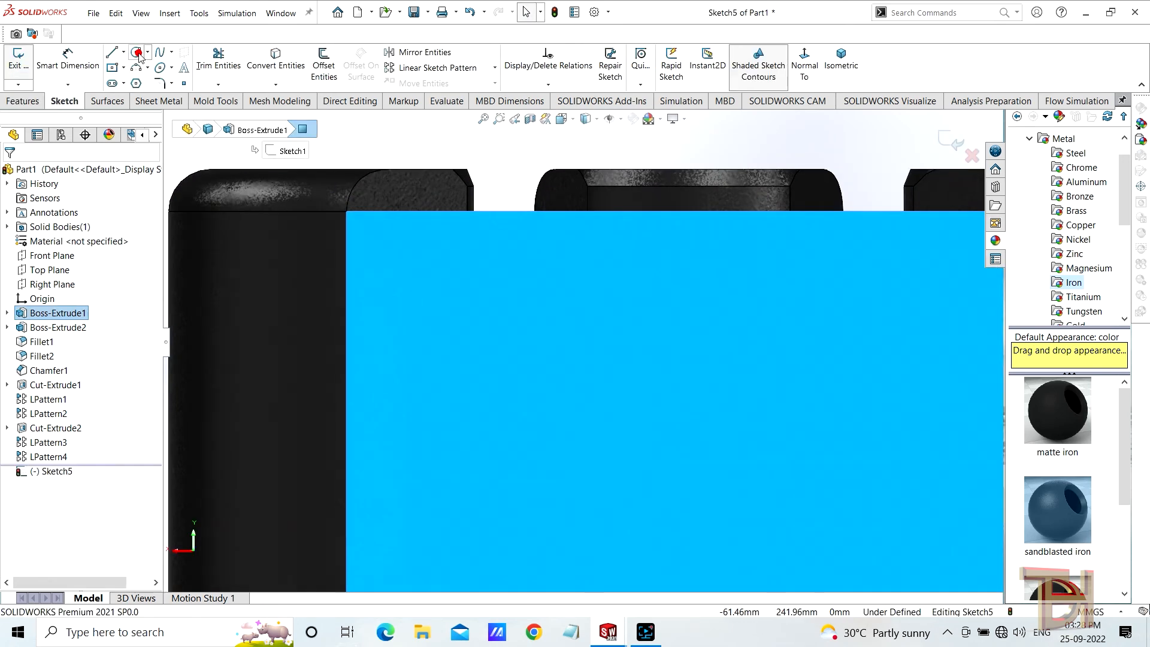
left_click(137, 53)
left_click(400, 257)
left_click(420, 261)
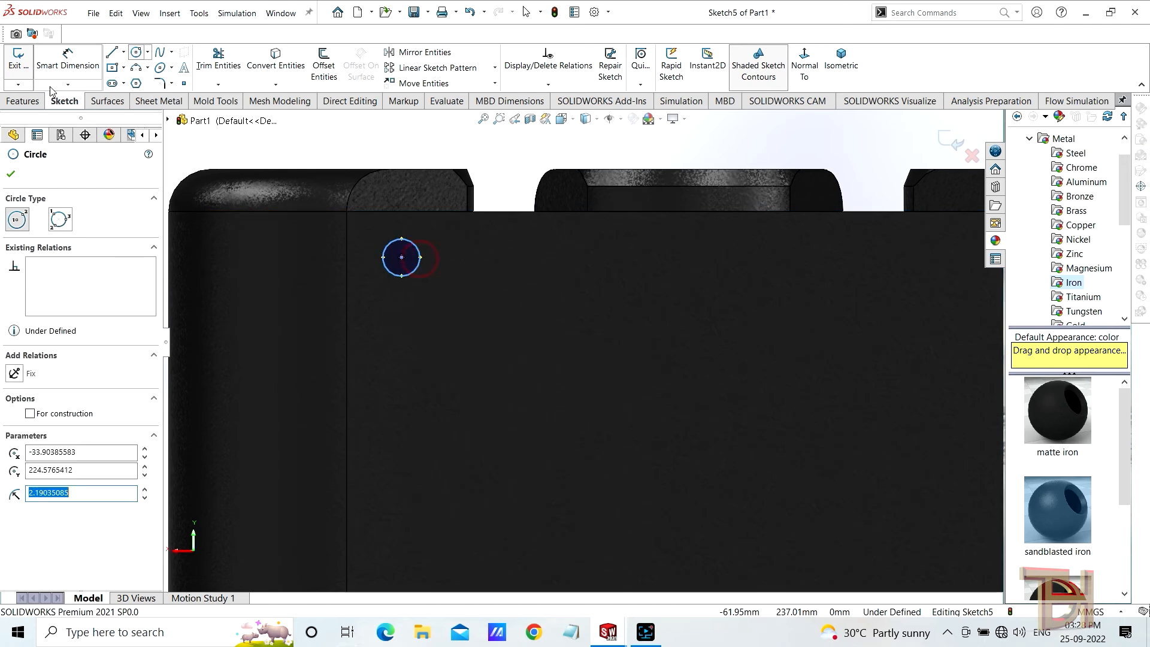
- Dimension the circle's diameter on this face as 3 mm
left_click(67, 60)
left_click(420, 258)
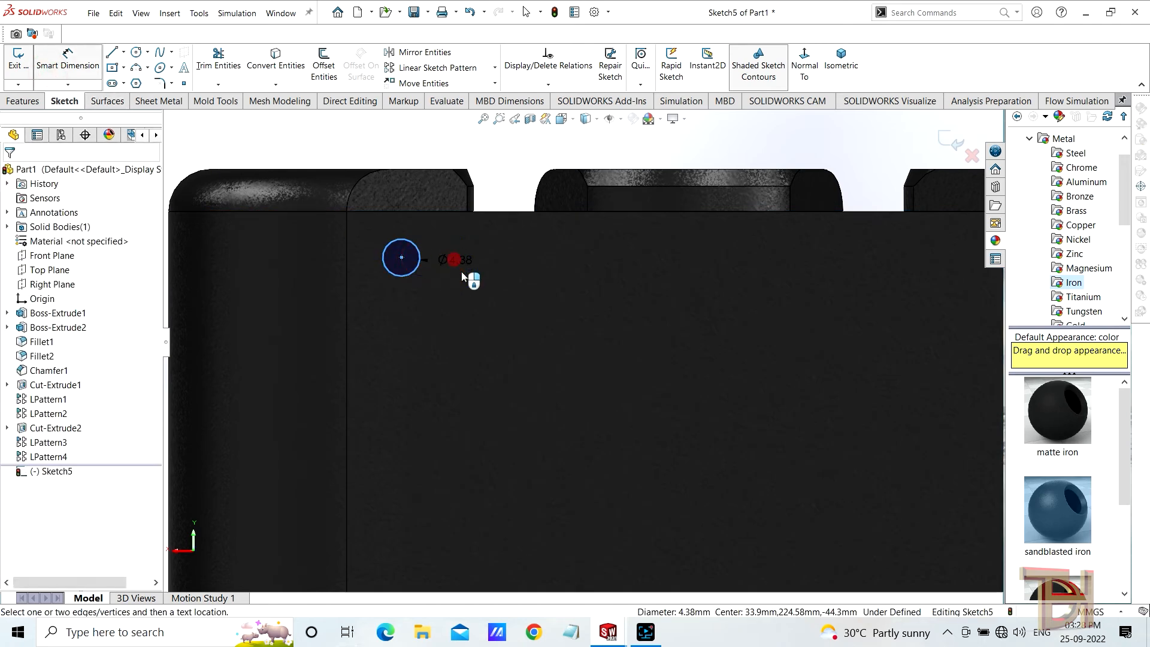
left_click(455, 262)
type("3")
key("Return")
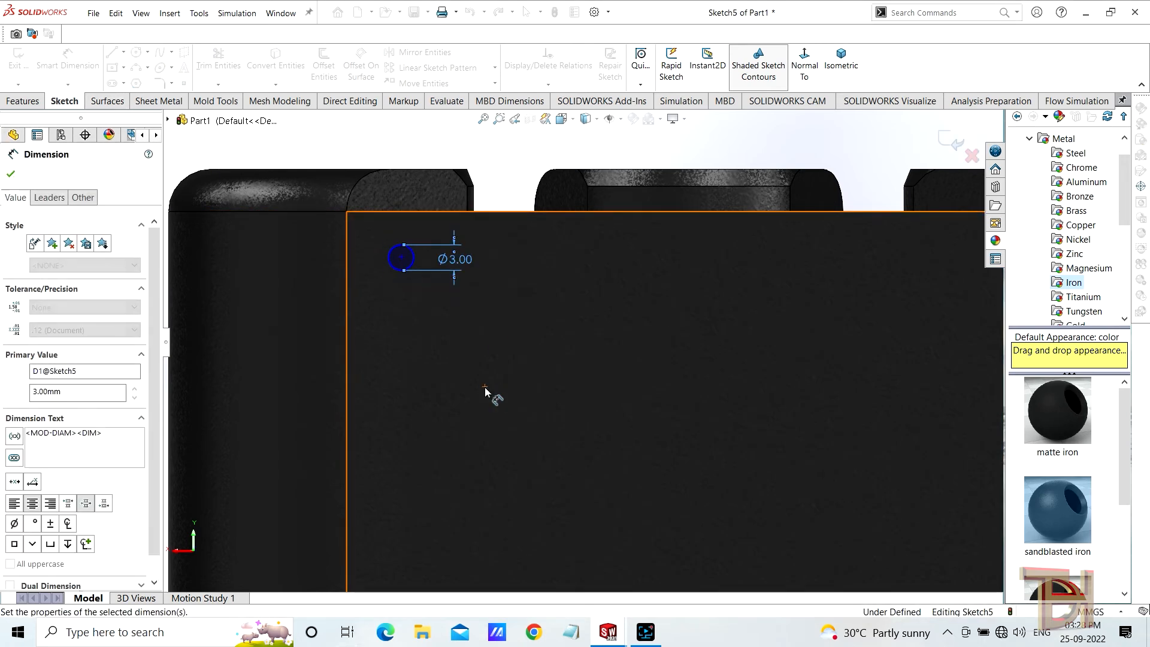
- Dimension the 3 mm circle's centre 7 mm below the face's top edge
scroll(428, 263, "up", 3)
left_click(429, 325)
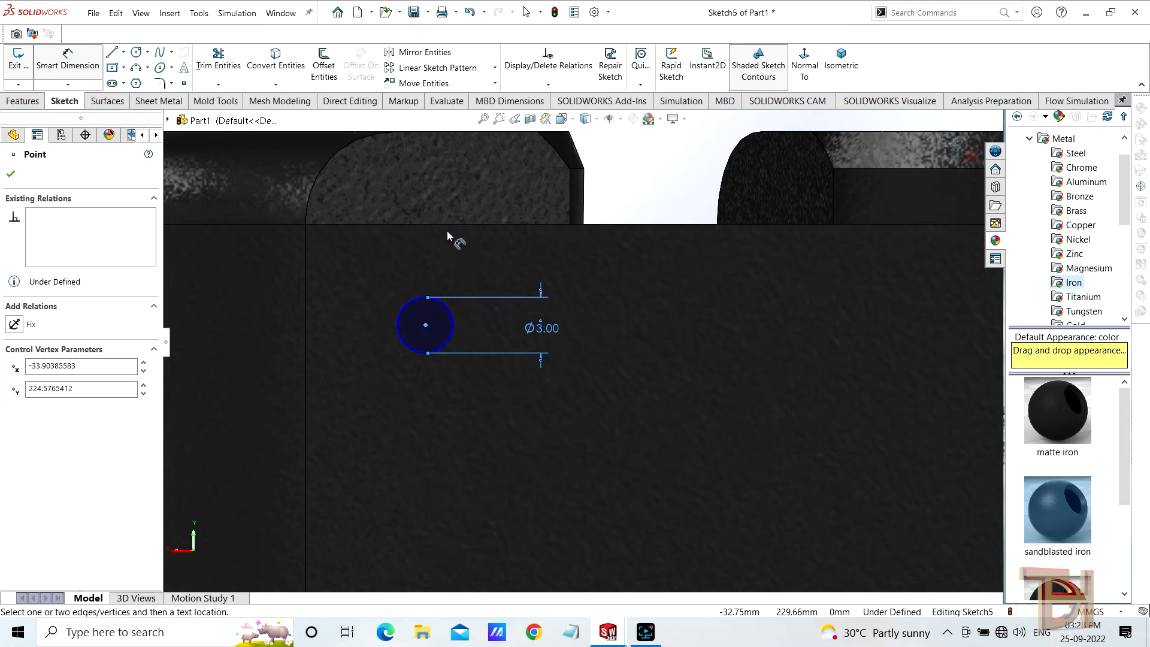
left_click(605, 292)
type("7")
key("Return")
key("Escape")
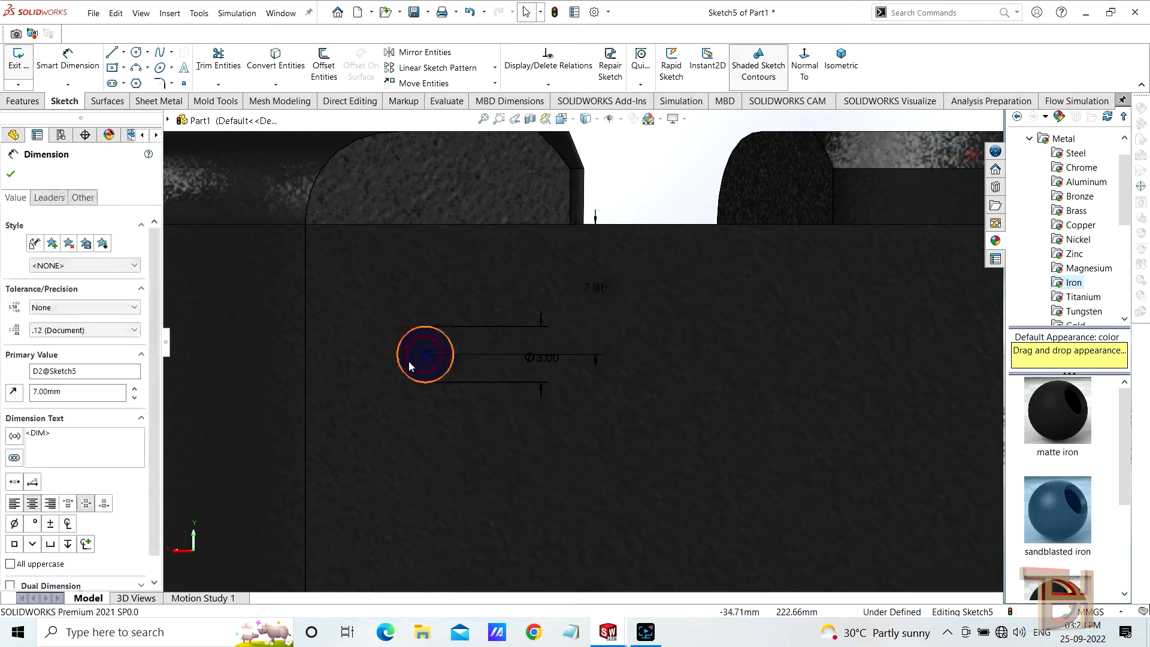
- Dimension the 3 mm circle's centre 5 mm from the face's left vertical edge
left_click(307, 360)
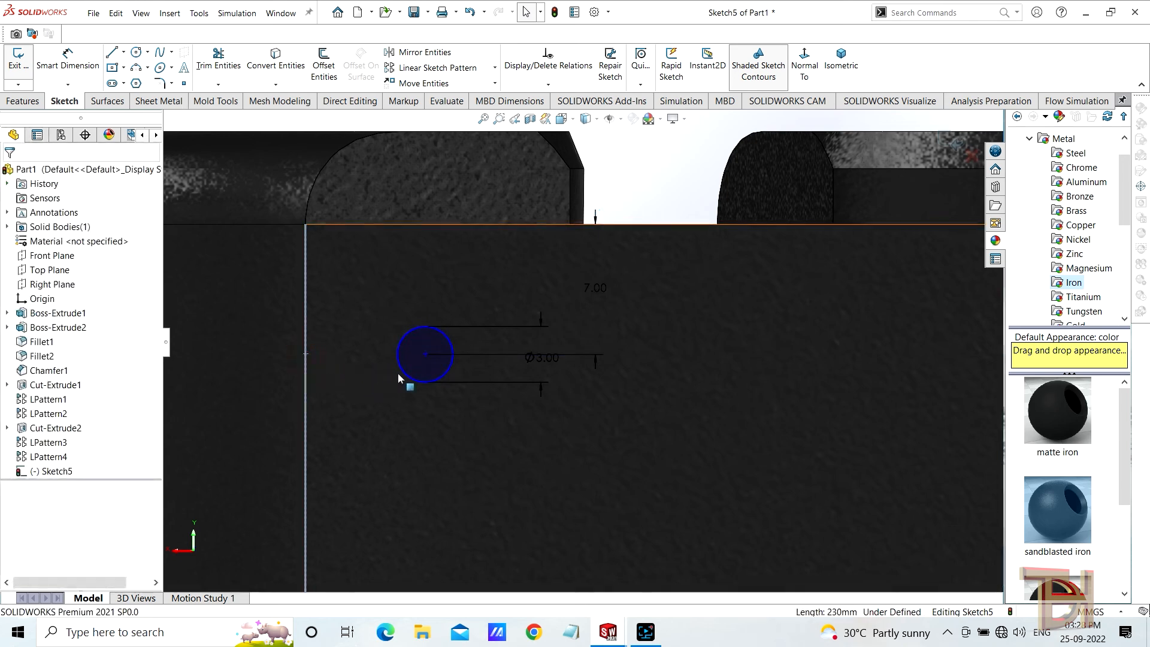
left_click(425, 356)
left_click(68, 60)
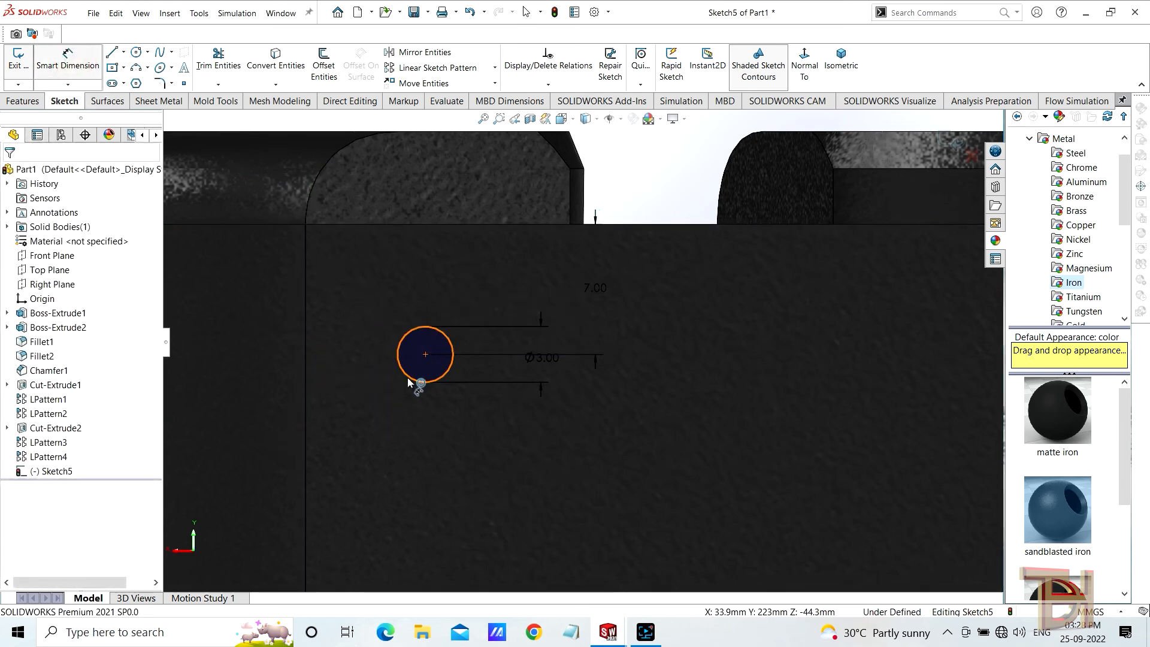
left_click(424, 356)
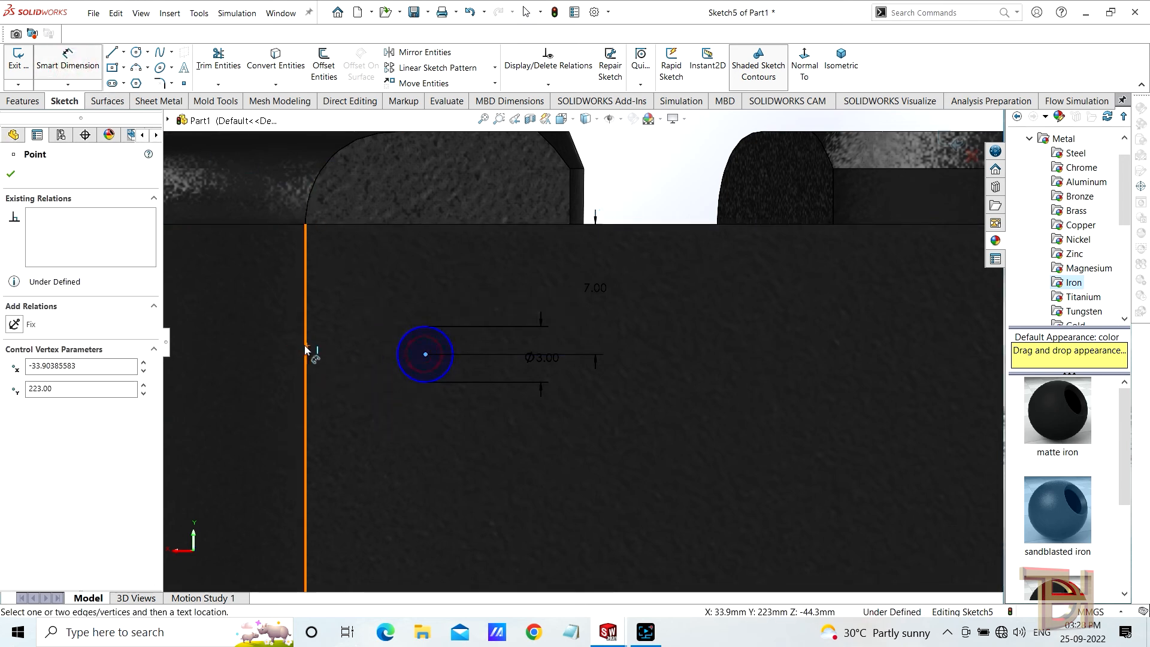
left_click(372, 352)
type("5")
key("Return")
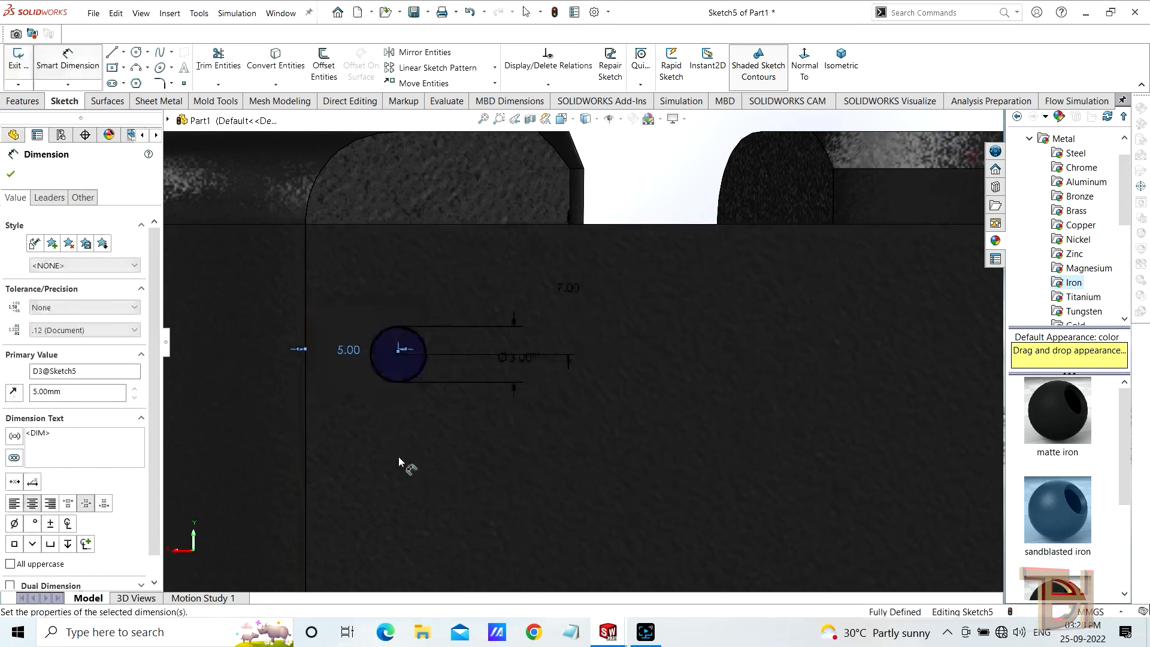
- Cut the dimensioned circle through the third side wall with an Extruded Cut set to Up To Next
left_click(20, 103)
left_click(207, 64)
left_click(72, 257)
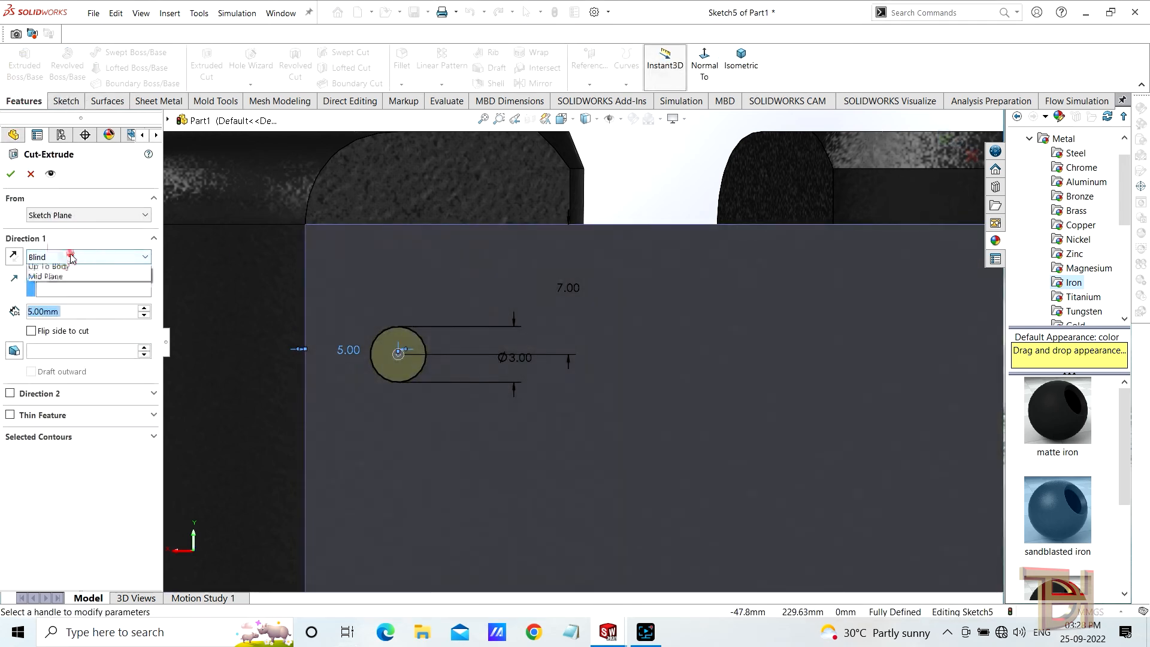
left_click(74, 299)
left_click(10, 173)
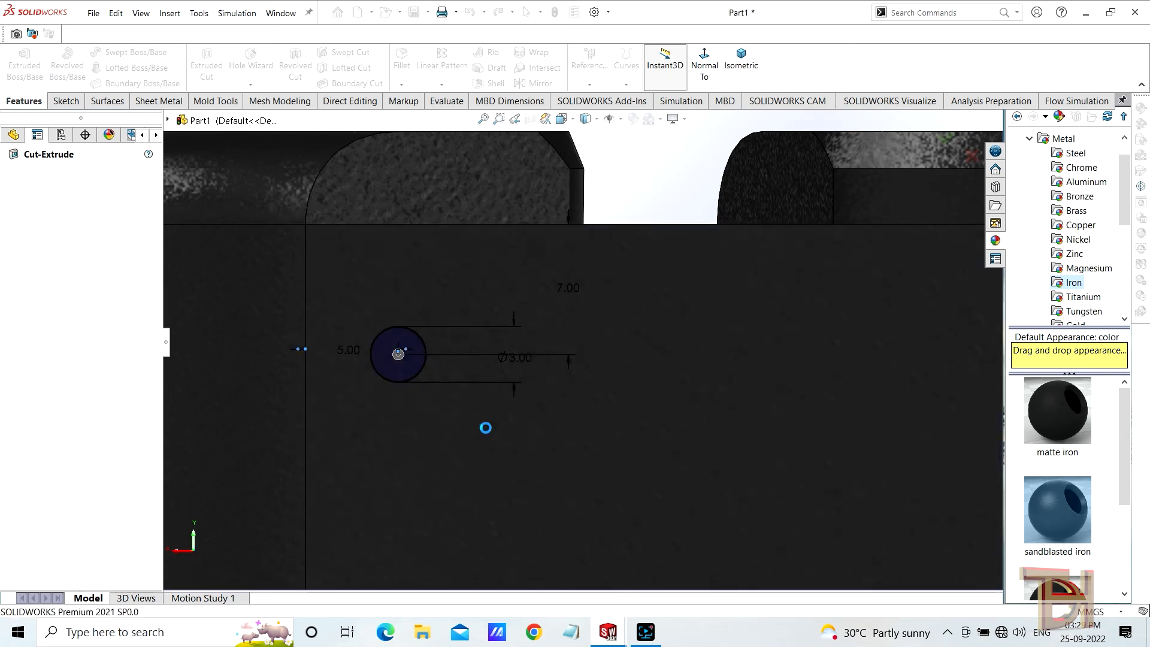
- Create a linear pattern of the latest cut hole along the third face's top edge with 15 instances at 5 mm spacing
middle_click_drag(596, 475, 561, 454)
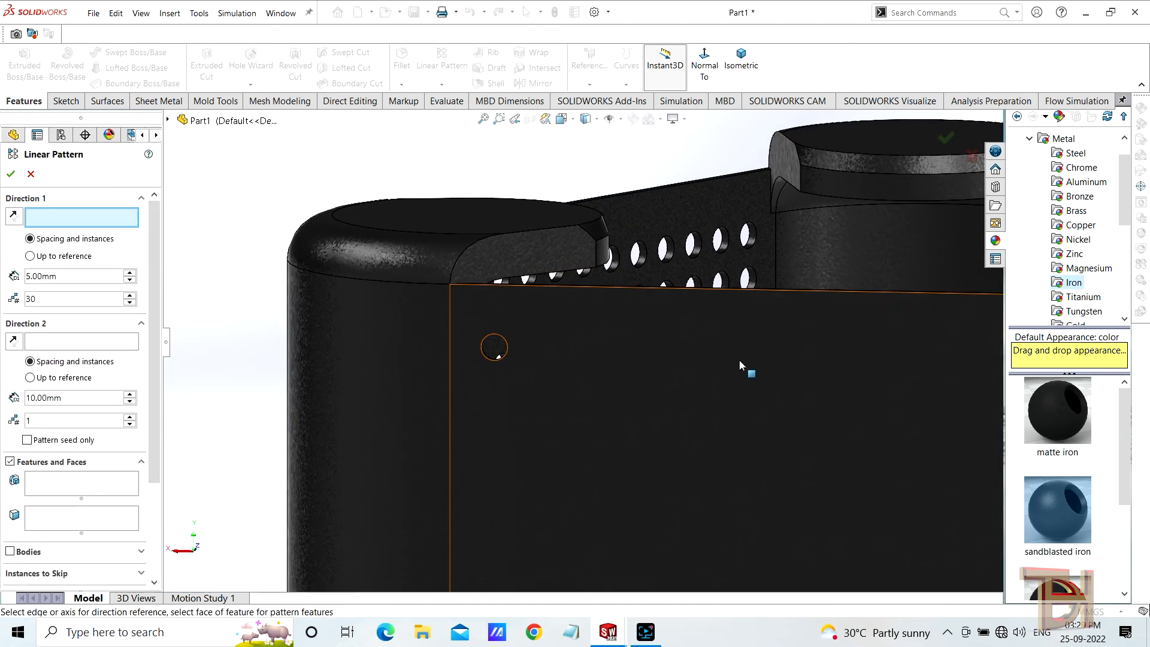
left_click(718, 289)
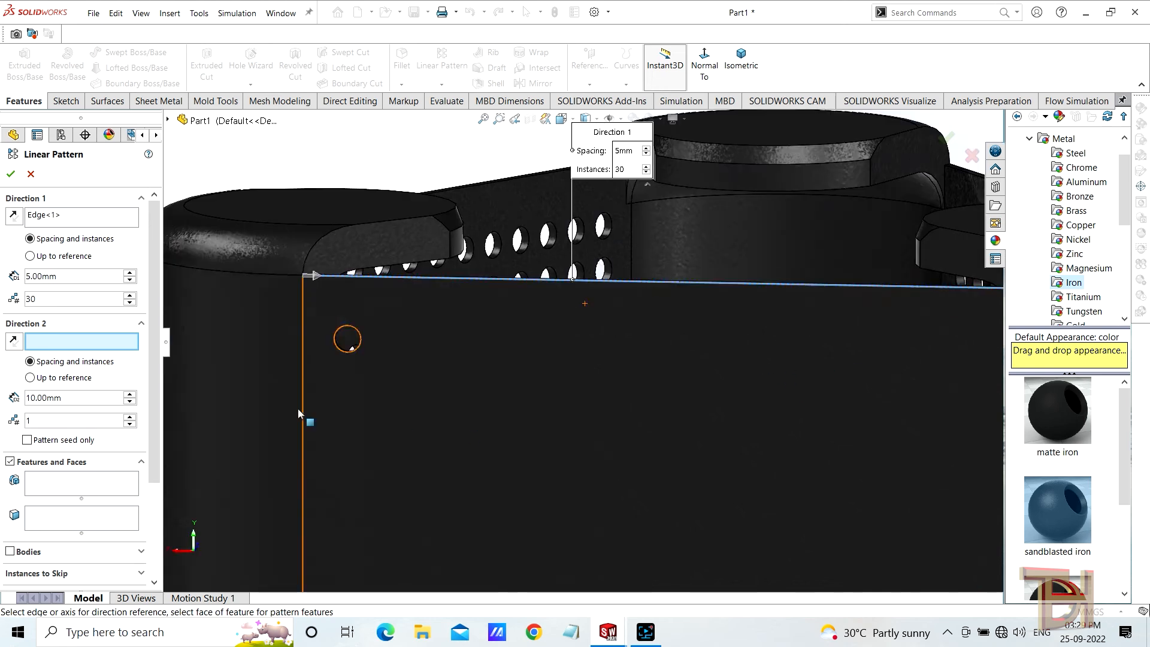
type("15")
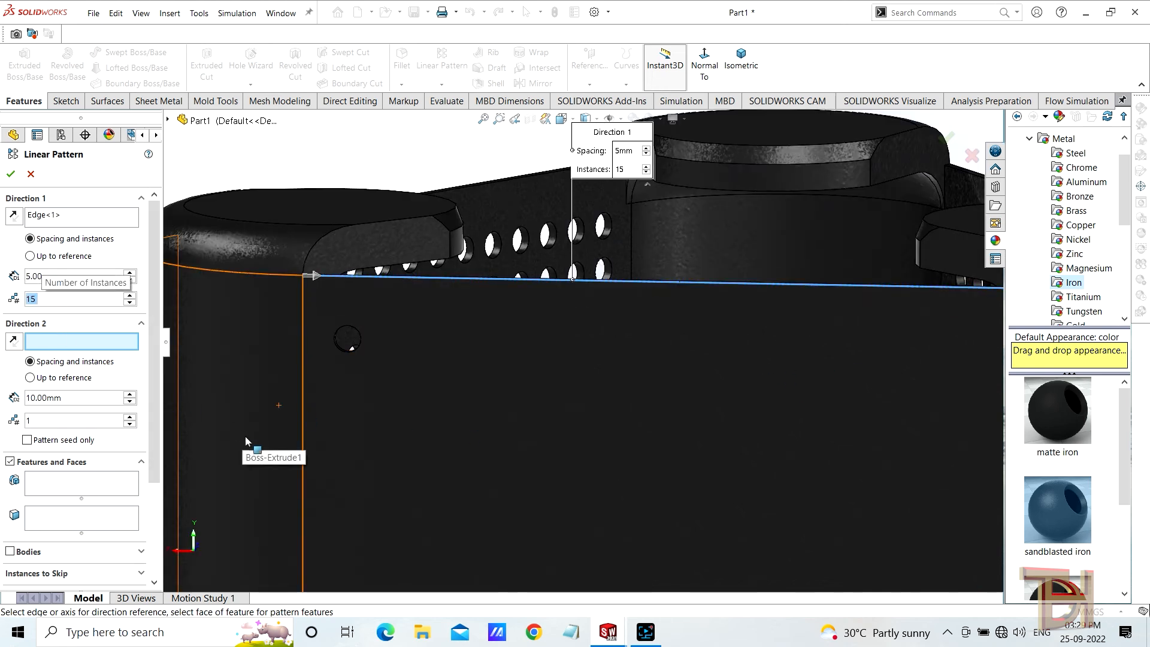
left_click(81, 482)
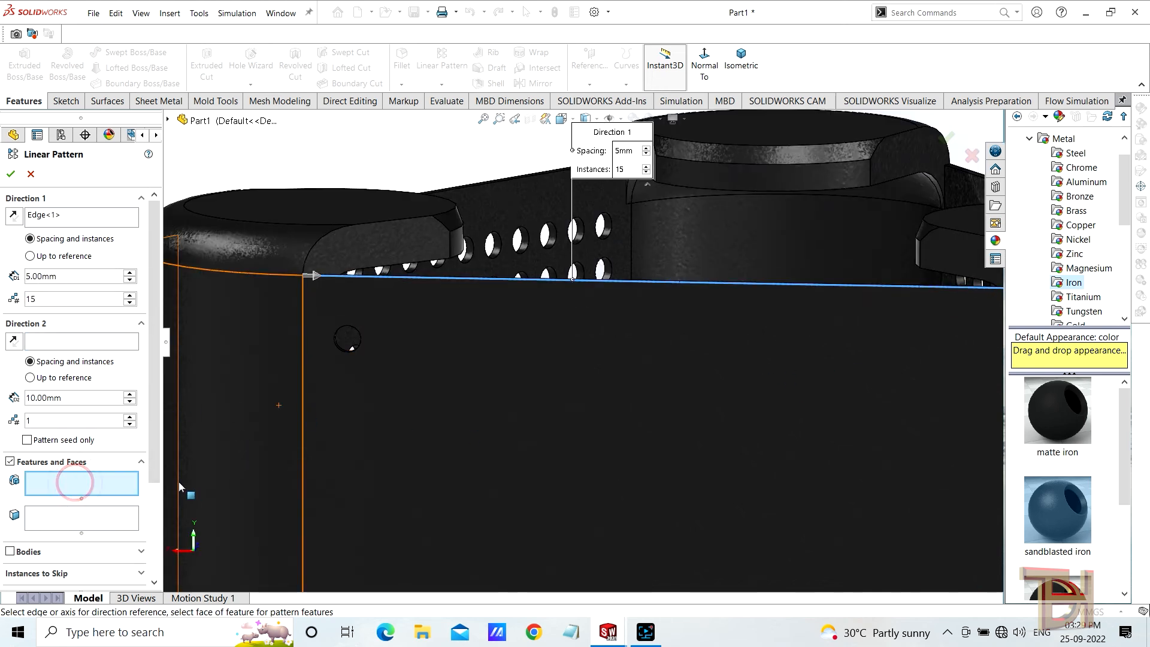
left_click(169, 120)
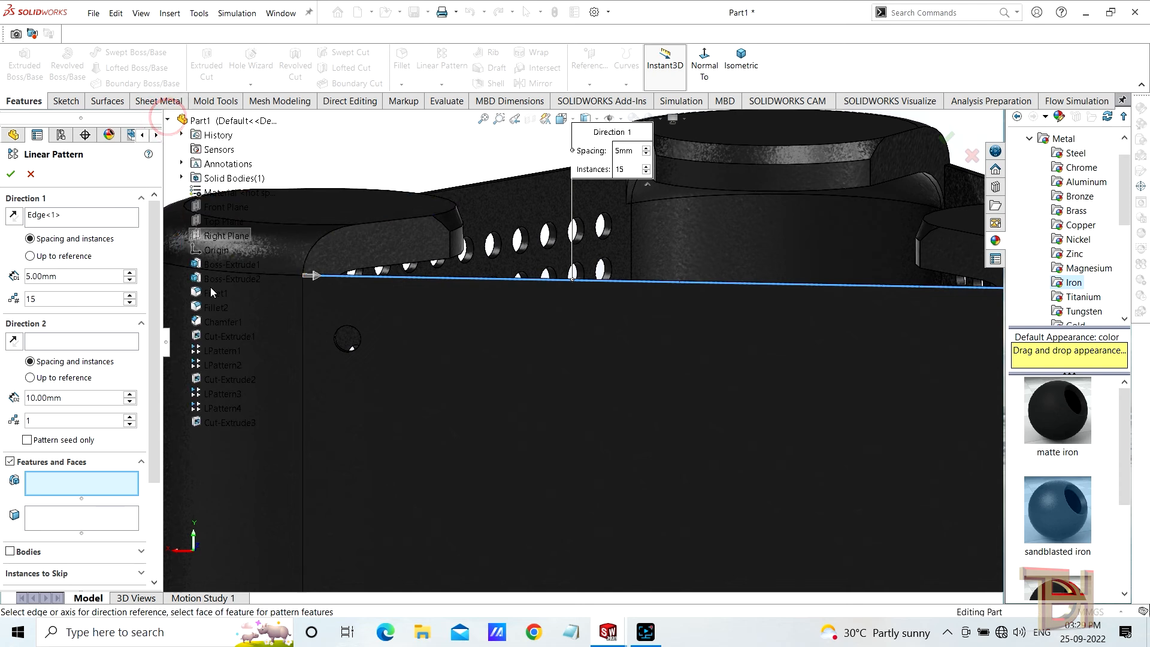
left_click(229, 423)
scroll(550, 411, "up", 3)
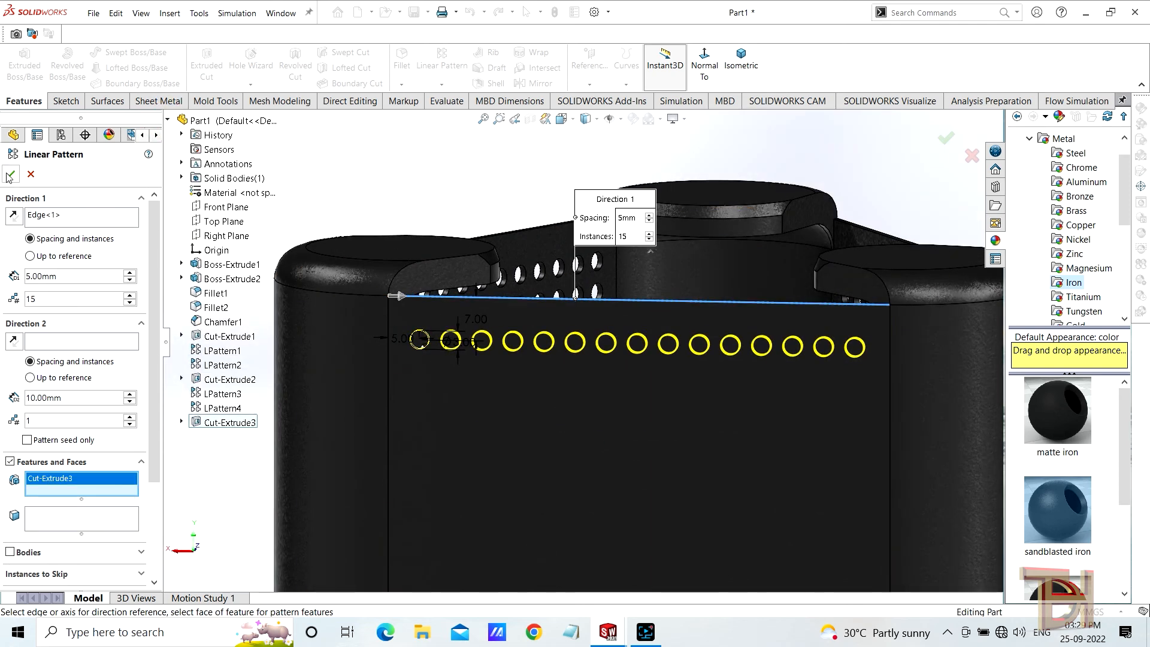
left_click(10, 175)
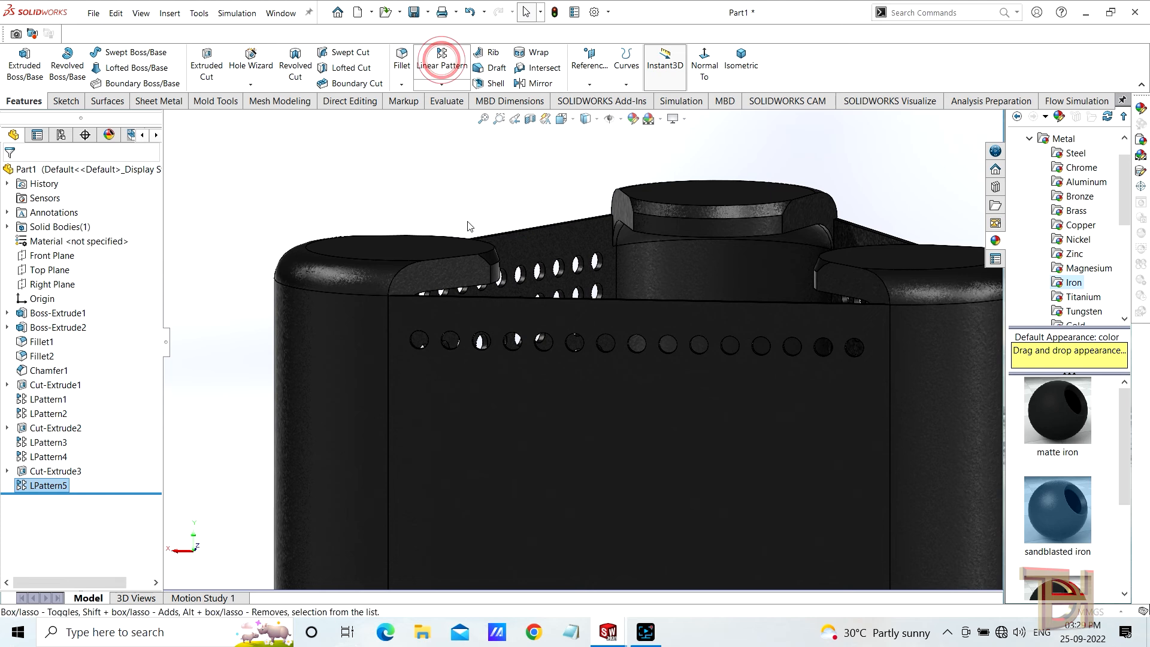
- Create a linear pattern of the third face's hole row down its vertical edge with 30 instances at 5 mm spacing
left_click(390, 409)
scroll(581, 342, "up", 4)
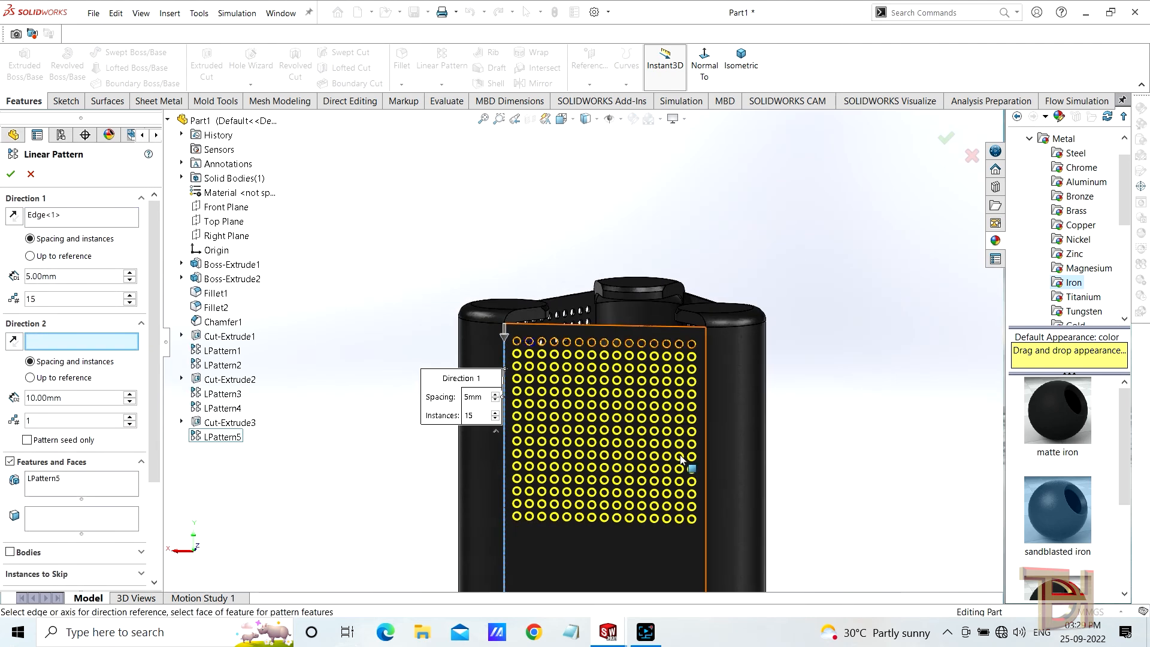
scroll(587, 432, "up", 1)
double_click(57, 300)
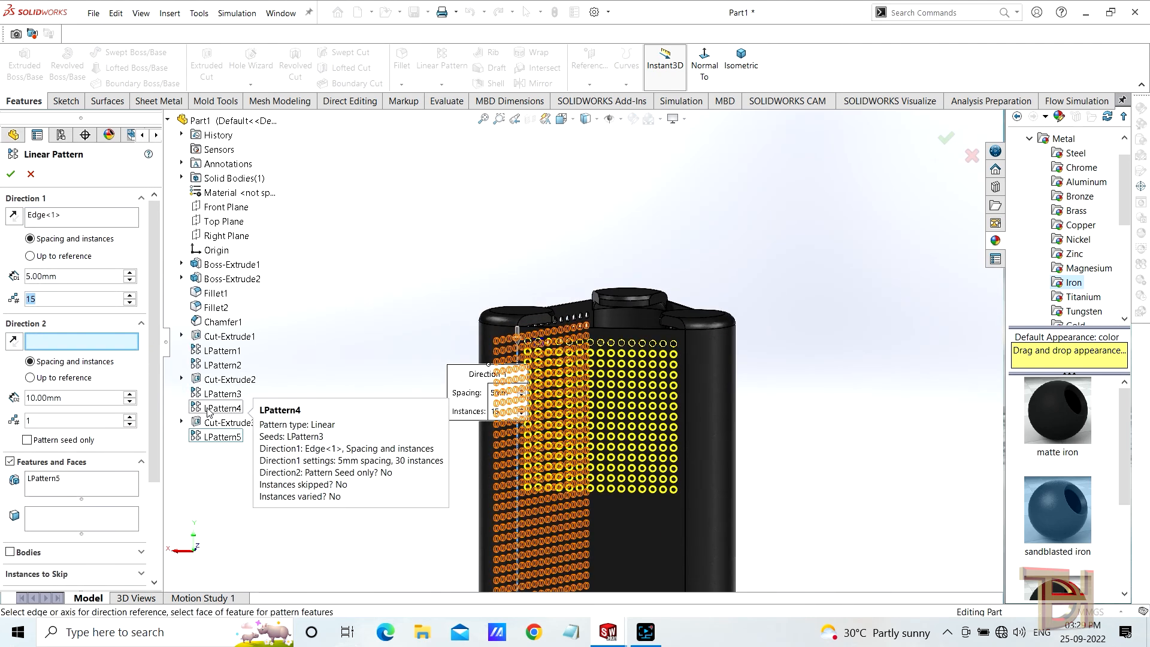
type("30")
key("Return")
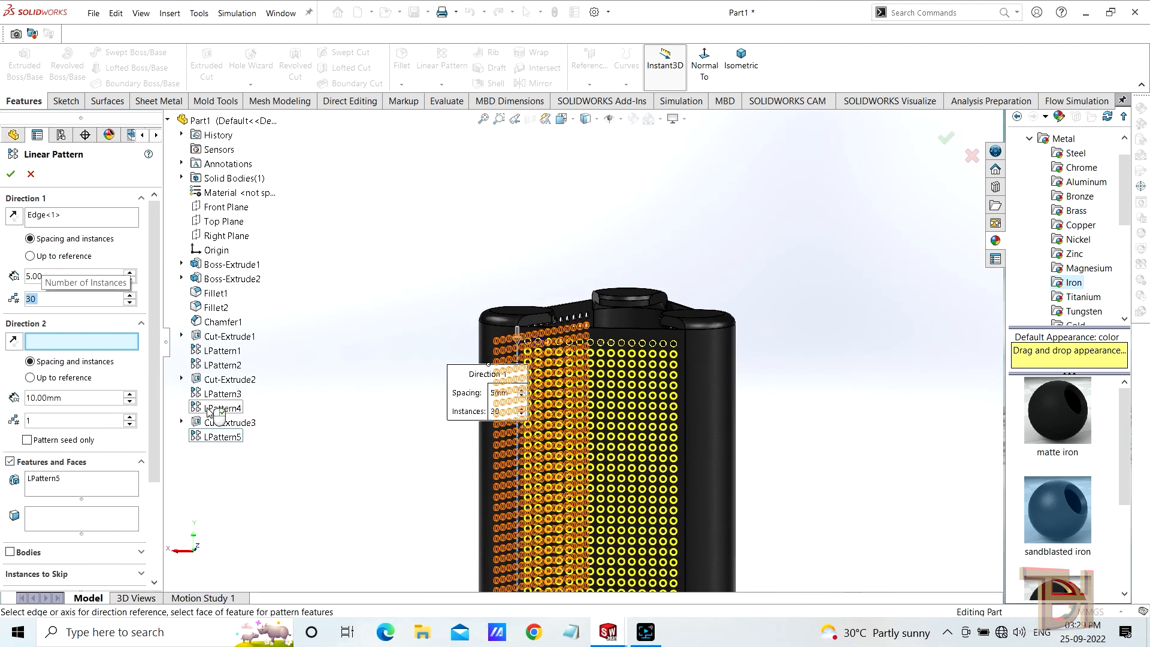
scroll(778, 491, "up", 3)
middle_click_drag(779, 492, 770, 456)
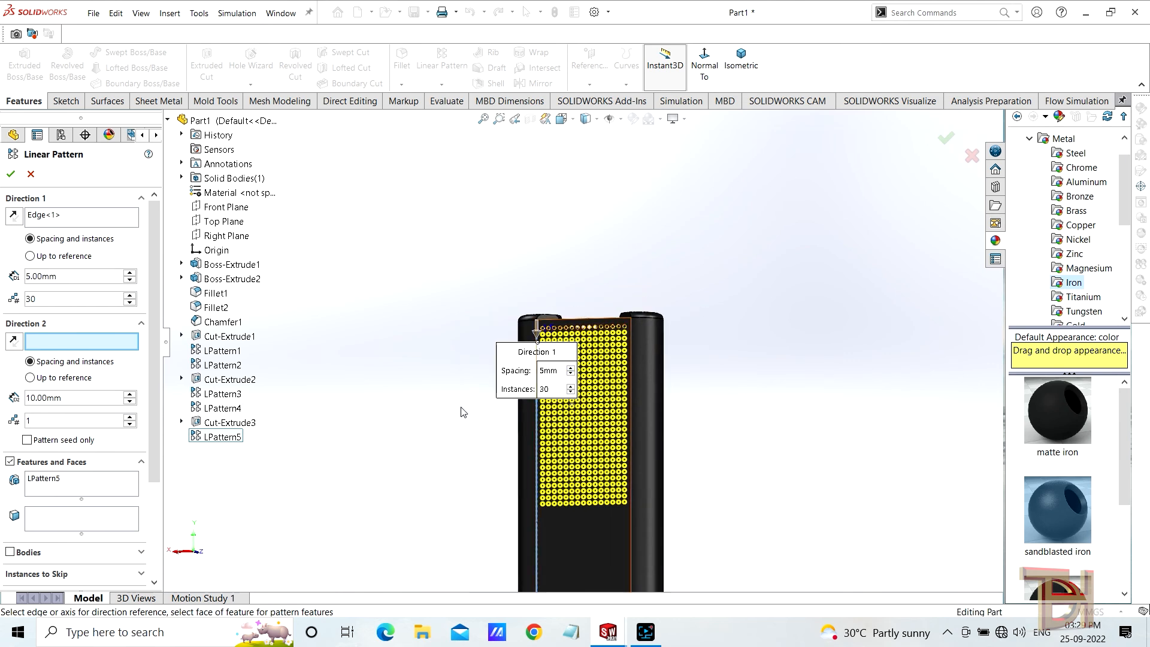
left_click(9, 175)
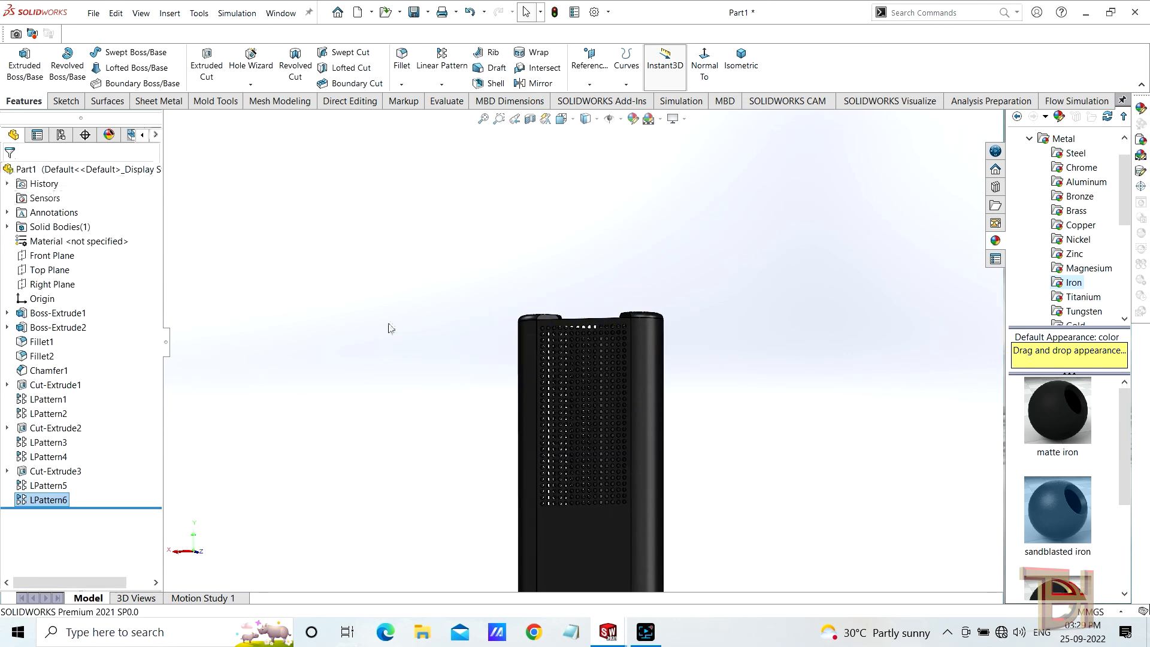
- Examine the perforated side faces and the corner pads of the finished body from several angles
scroll(630, 428, "up", 3)
middle_click_drag(700, 412, 739, 482)
scroll(664, 401, "down", 2)
scroll(664, 401, "down", 2)
mouse_move(556, 394)
middle_mouse_down()
mouse_move(485, 348)
mouse_move(578, 396)
mouse_move(527, 400)
mouse_move(437, 290)
mouse_move(311, 347)
mouse_move(539, 389)
mouse_move(777, 397)
mouse_move(698, 349)
mouse_move(737, 246)
mouse_move(587, 403)
mouse_move(470, 330)
mouse_move(488, 503)
mouse_move(623, 341)
mouse_move(638, 358)
middle_mouse_up()
scroll(563, 391, "down", 3)
scroll(552, 395, "up", 3)
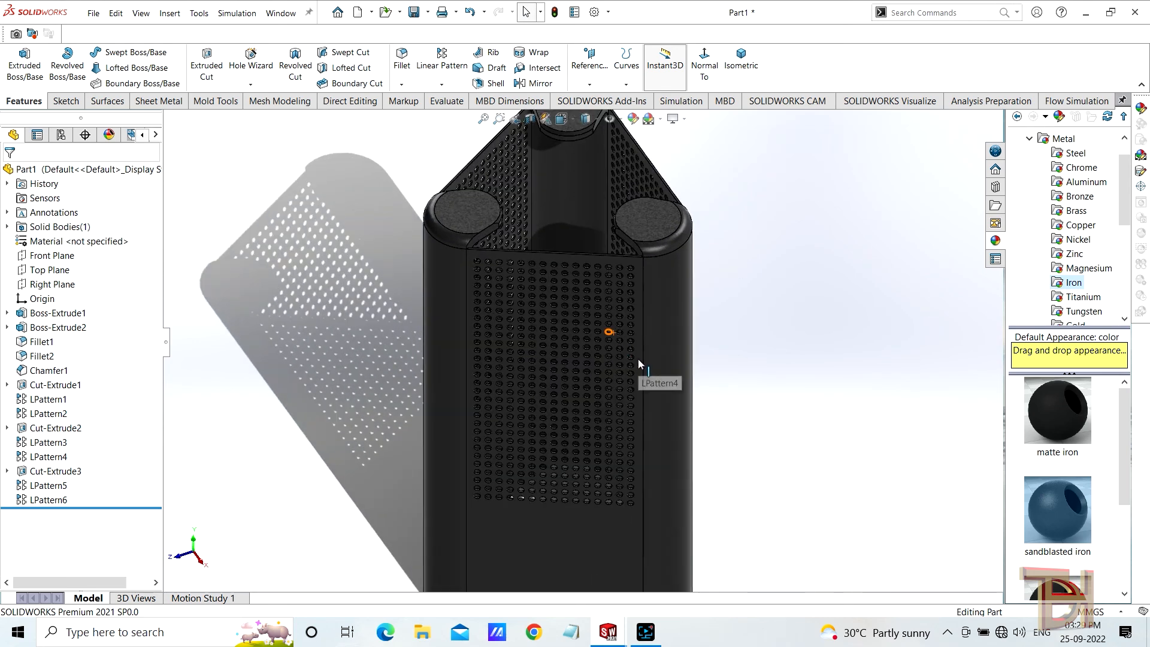
middle_click_drag(743, 398, 794, 332)
scroll(731, 298, "up", 1)
scroll(698, 330, "down", 2)
scroll(599, 389, "up", 3)
scroll(527, 389, "down", 2)
scroll(483, 369, "down", 1)
scroll(525, 379, "up", 1)
scroll(808, 395, "up", 1)
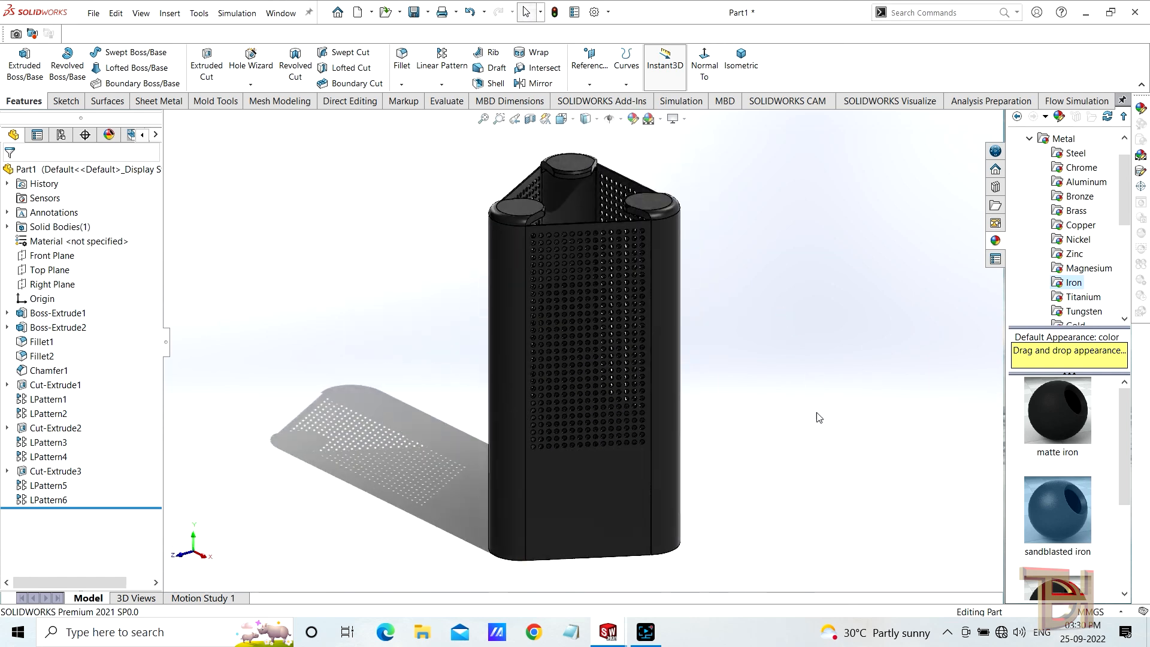
scroll(750, 295, "down", 1)
scroll(750, 294, "up", 1)
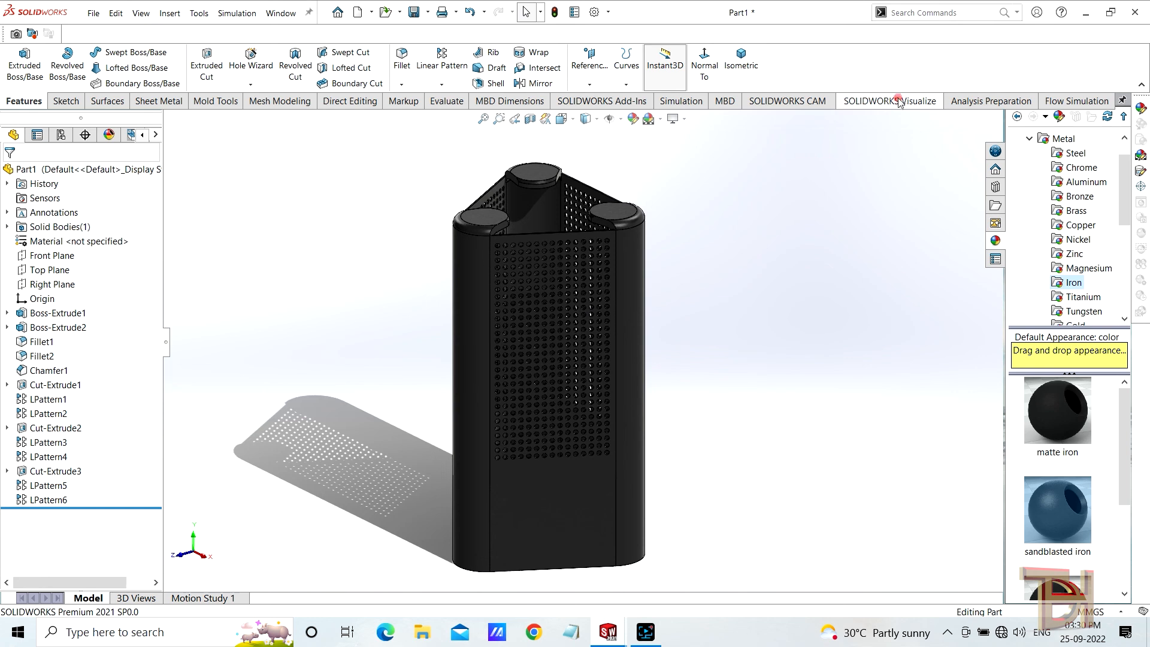
- Start an advanced export to SOLIDWORKS Visualize and save the part in Documents as stovep2
left_click(900, 101)
left_click(54, 64)
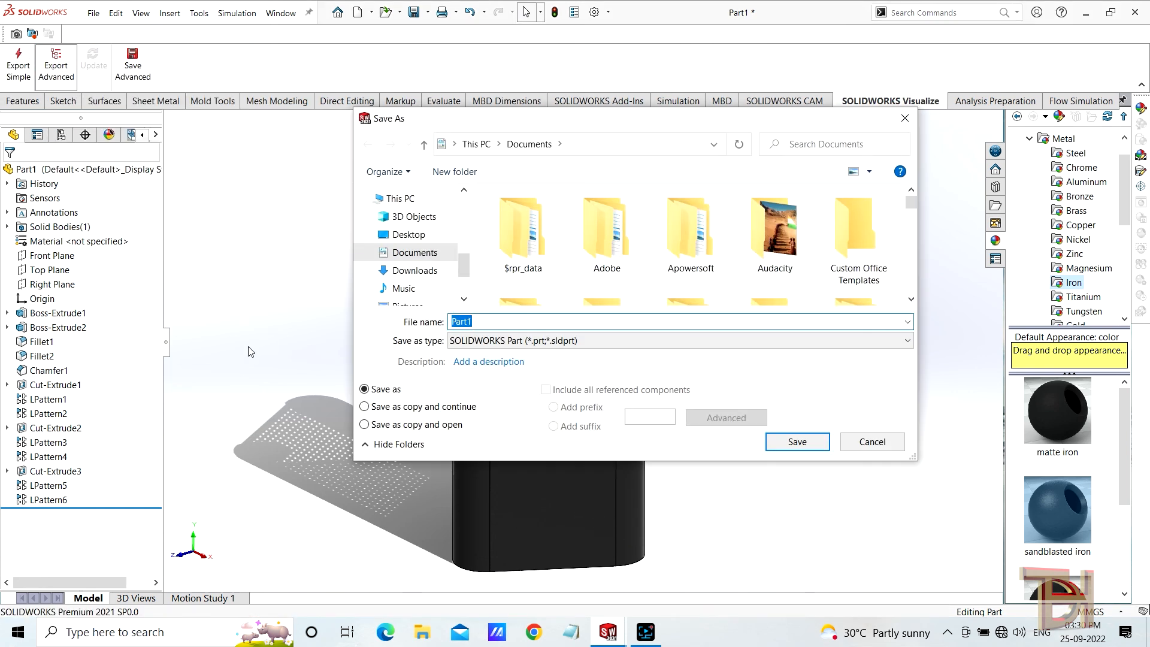
type("sto")
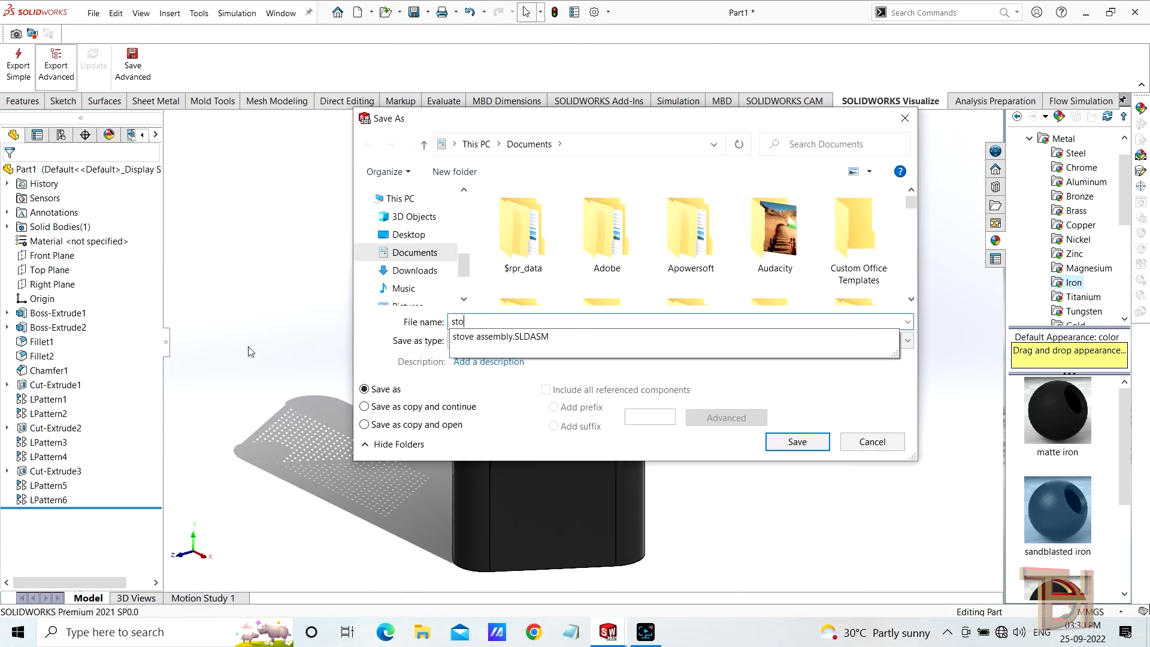
type("vep")
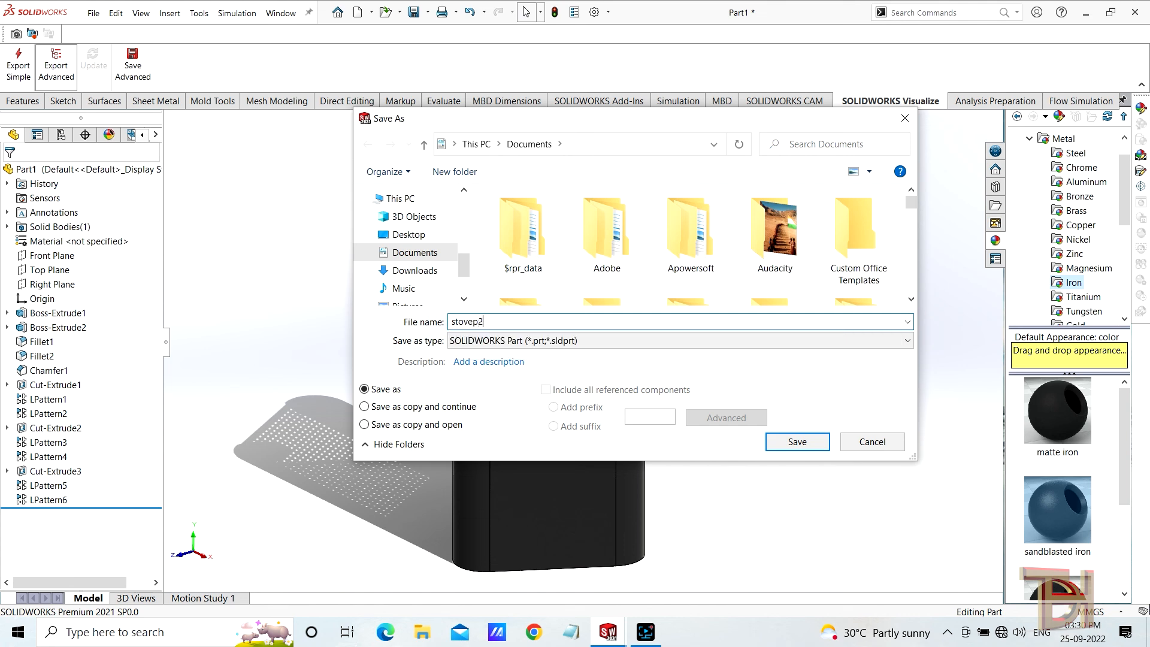
type("2")
key("Return")
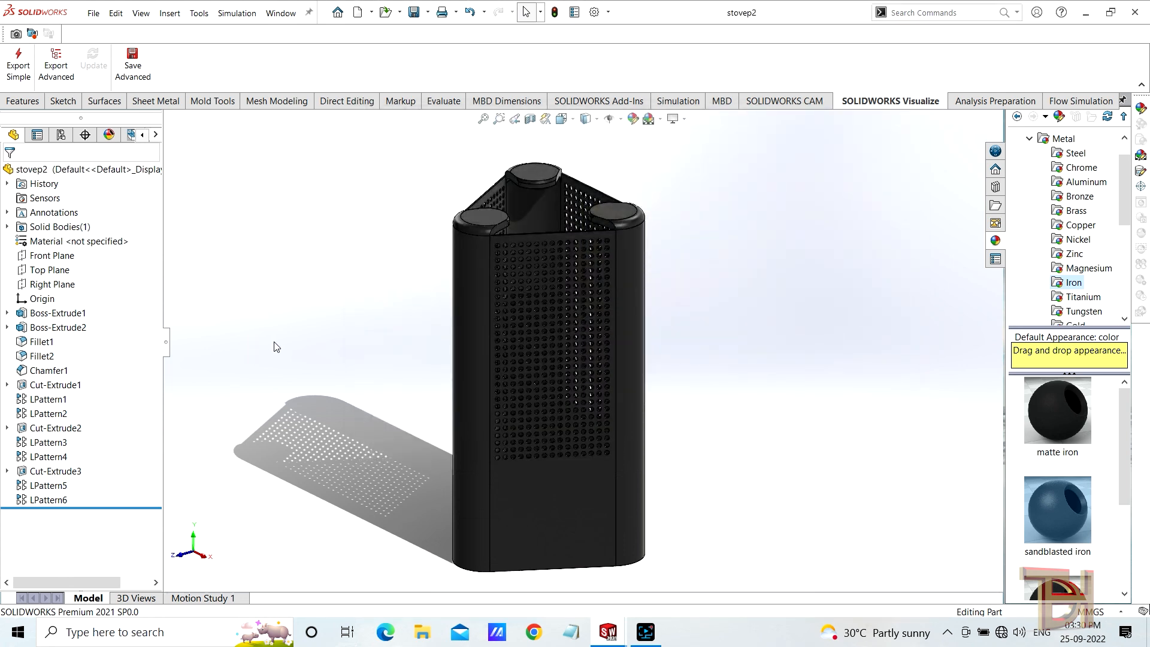